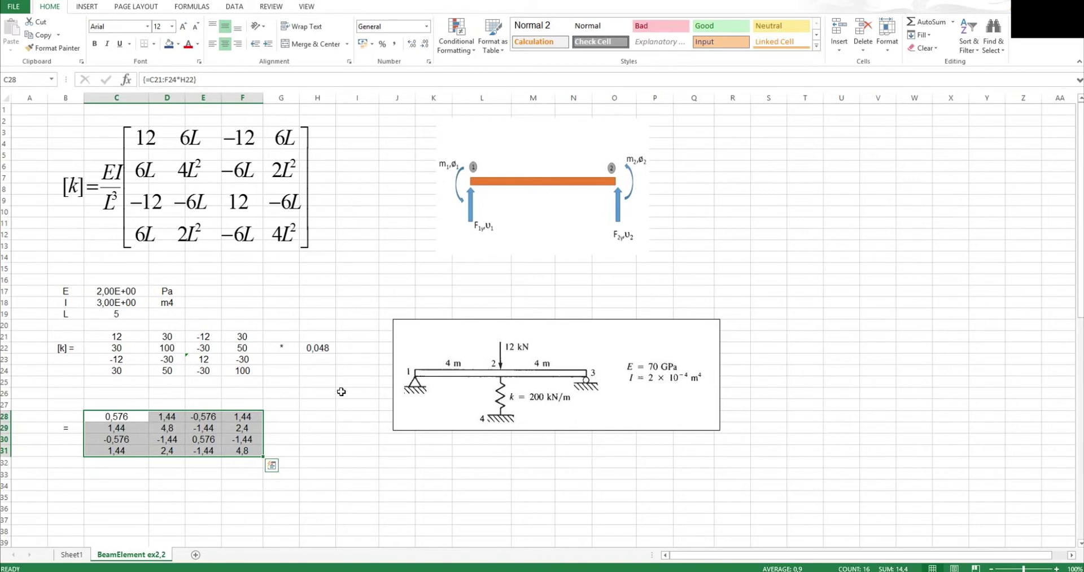
Enter the unit m beside the beam length L in cell D19
left_click(340, 392)
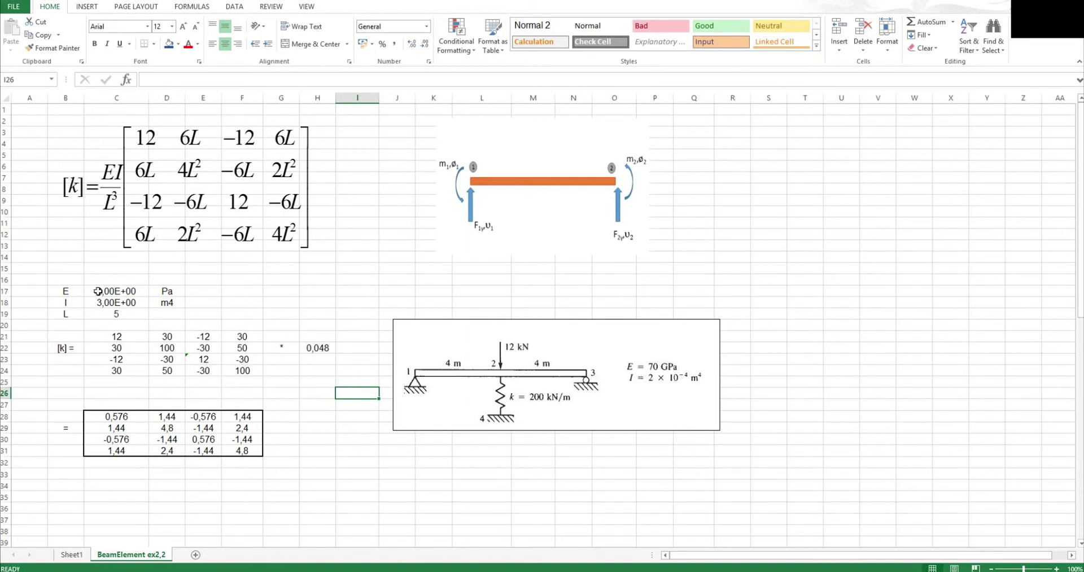
left_click_drag(97, 292, 177, 314)
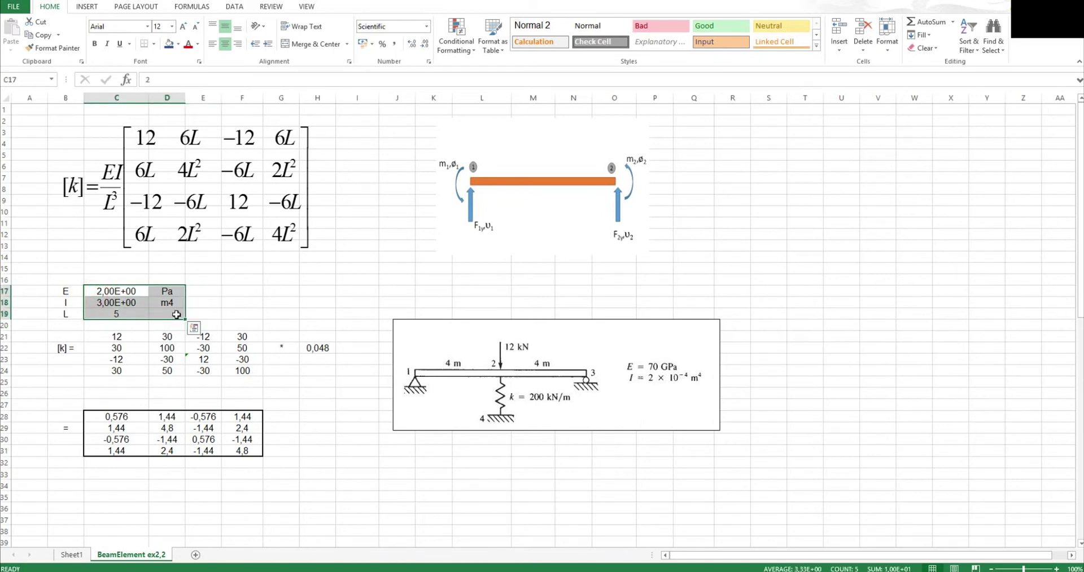
left_click(118, 313)
type("5")
left_click(158, 313)
type("m4")
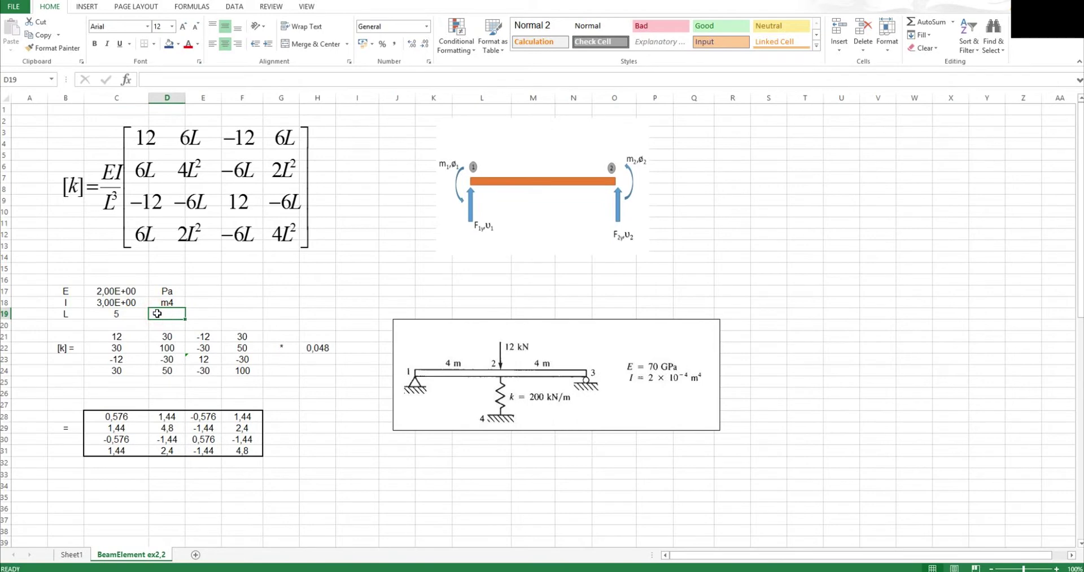
key("Return")
left_click(157, 314)
type("m4")
key("Return")
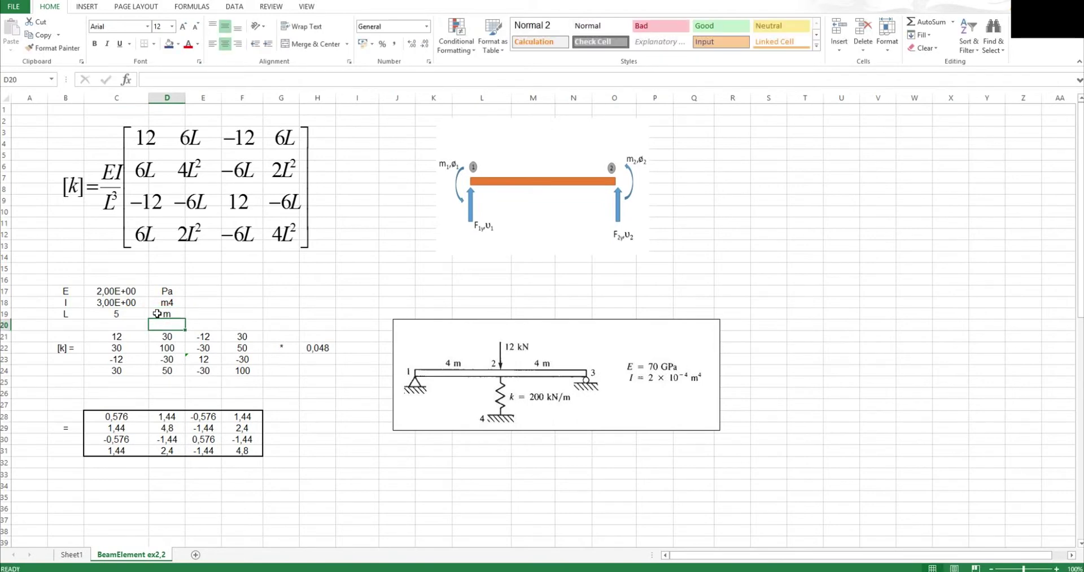
left_click_drag(103, 418, 248, 452)
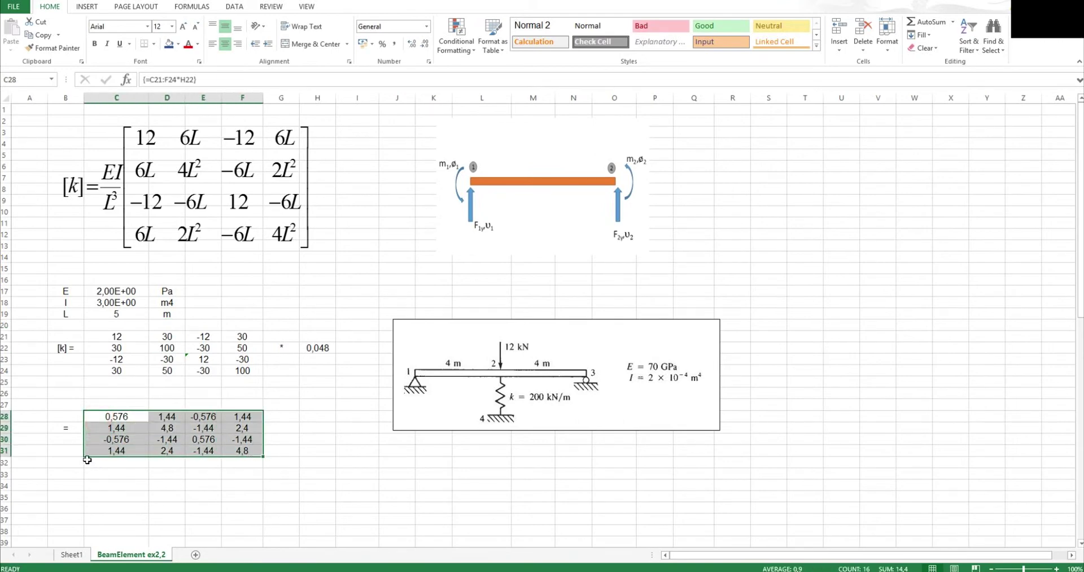
left_click(105, 429)
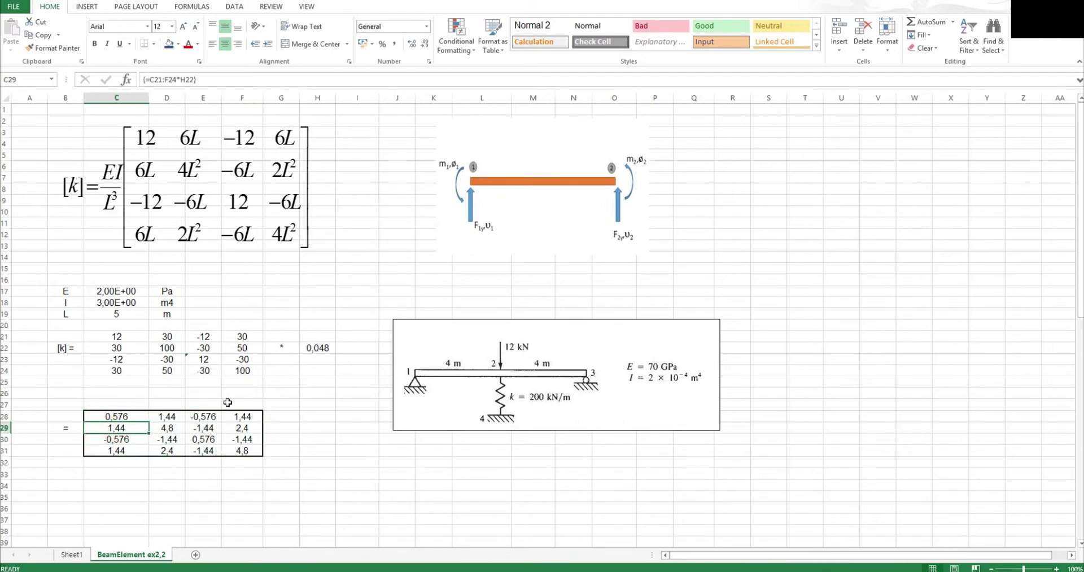
left_click(291, 405)
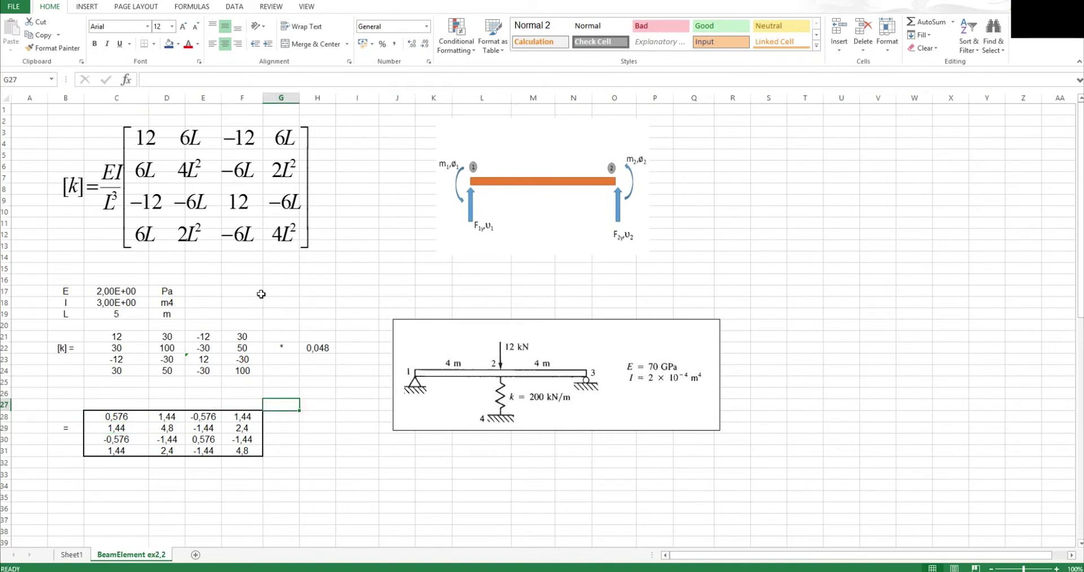
left_click(555, 237)
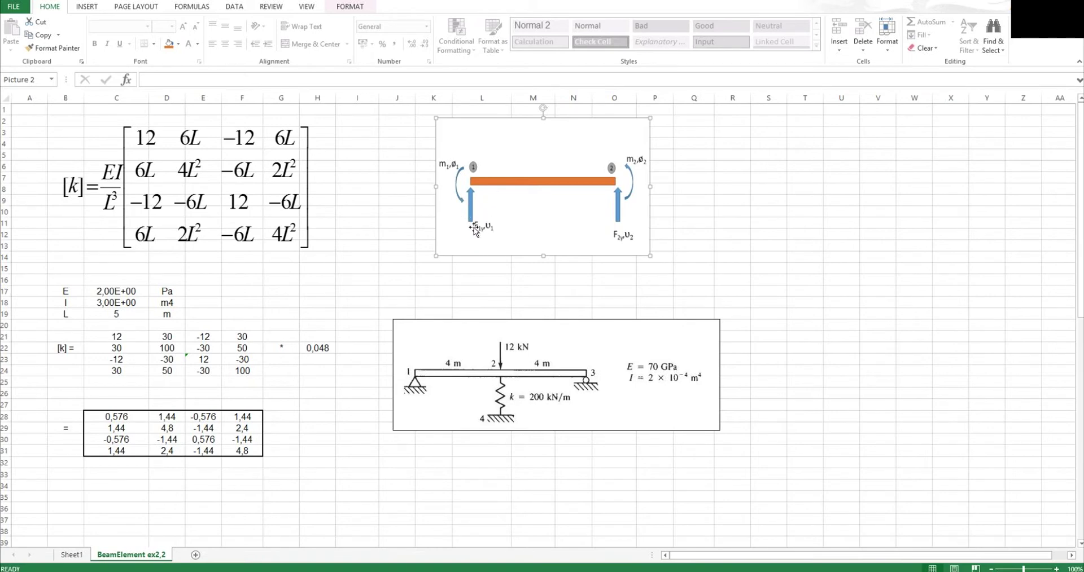
left_click(363, 301)
Move the picture of the beam-and-spring example problem slightly left on the sheet
left_click(425, 334)
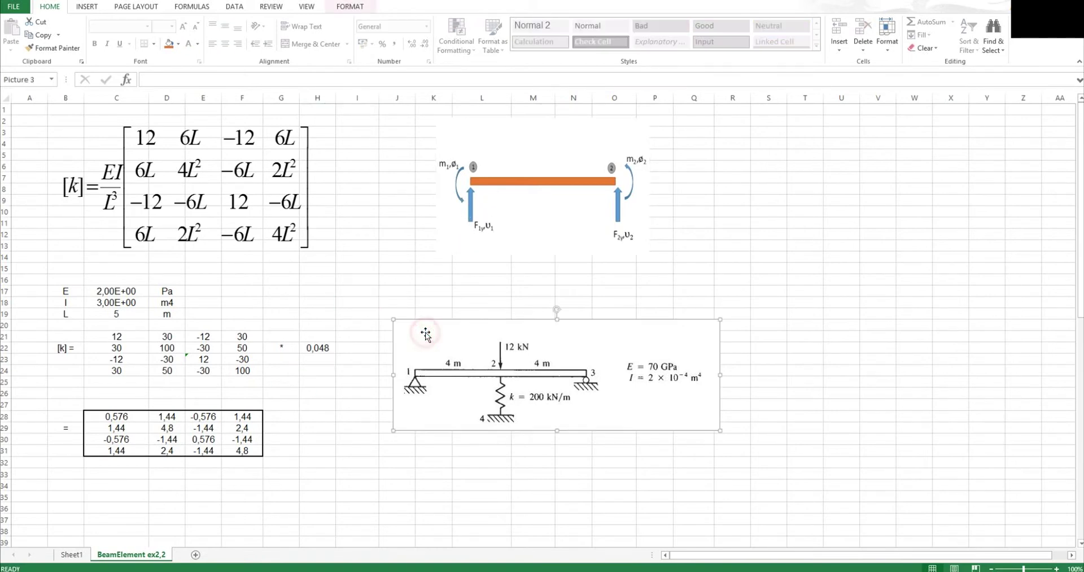
left_click_drag(440, 336, 421, 338)
left_click(353, 280)
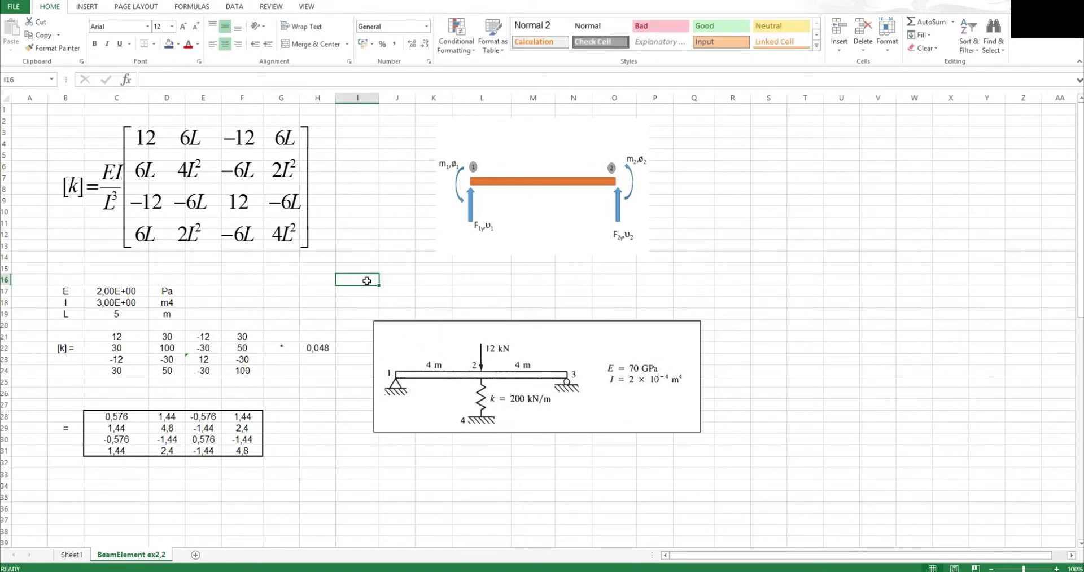
Set the elastic modulus E in cell C17 to 70e9 Pa
scroll(367, 281, "down", 1)
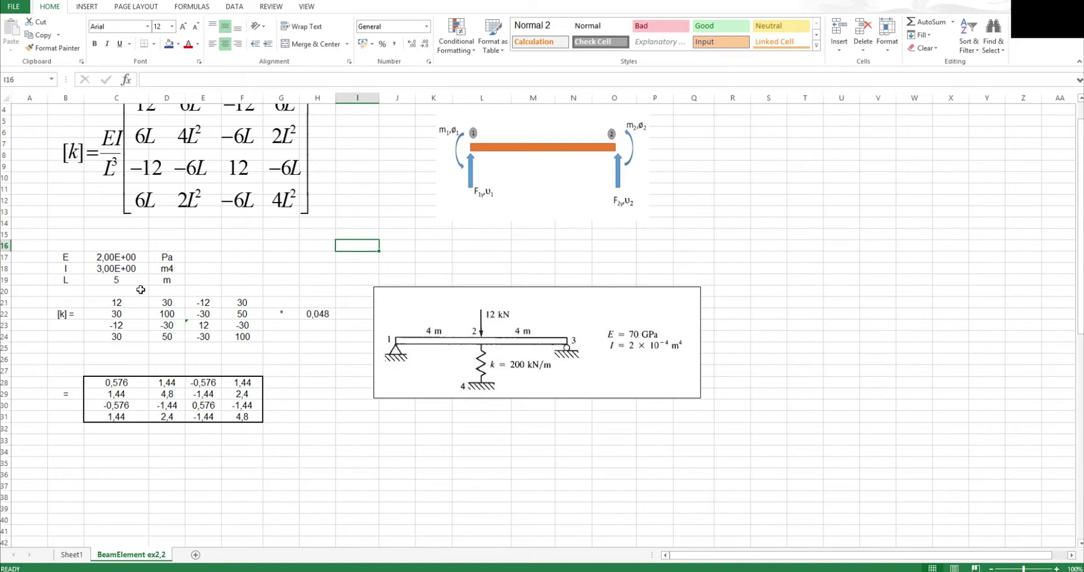
left_click(107, 258)
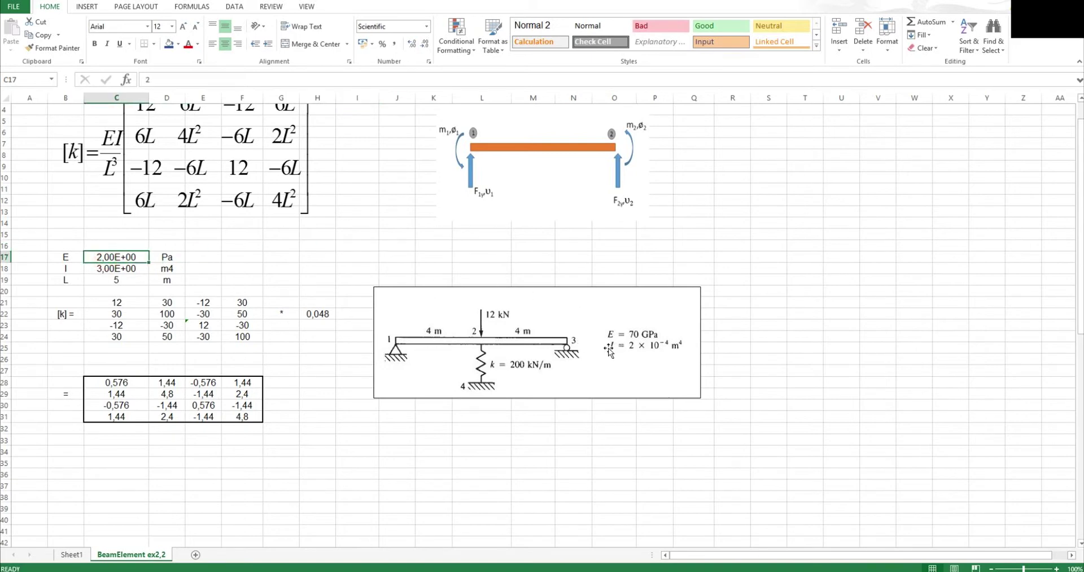
left_click(111, 279)
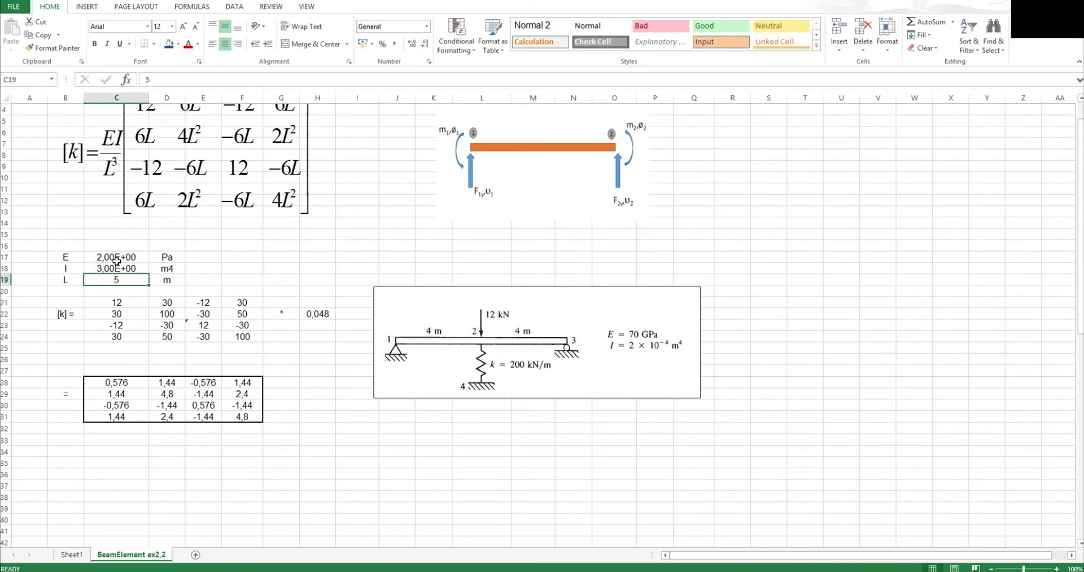
left_click(116, 257)
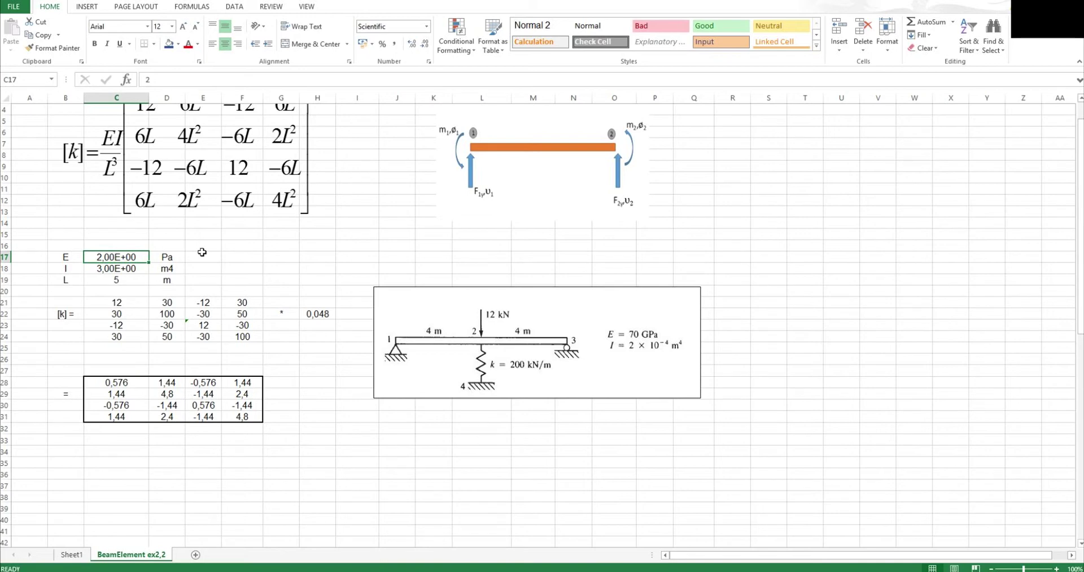
type("70e9")
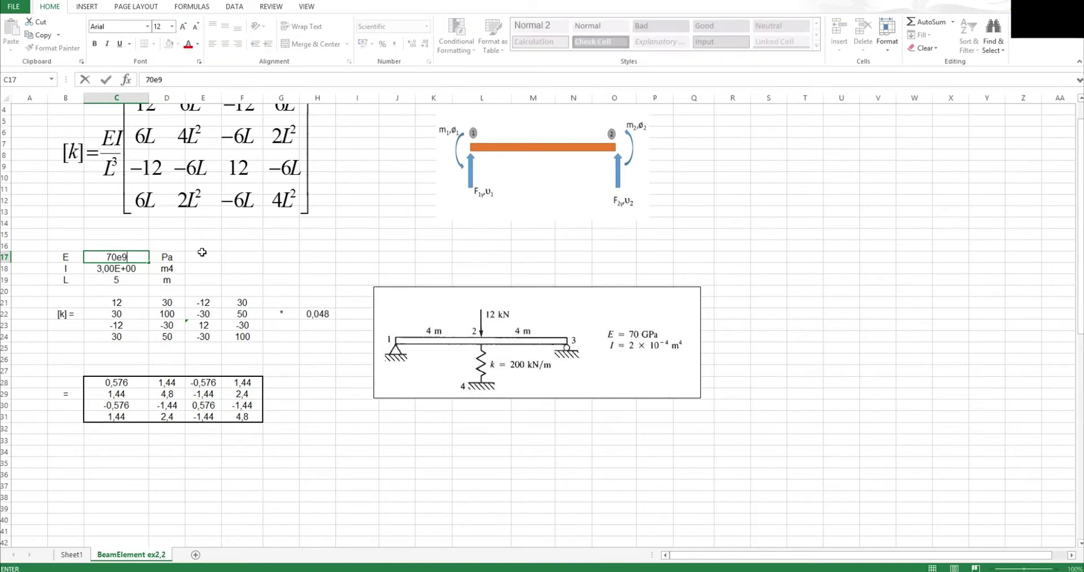
key("Return")
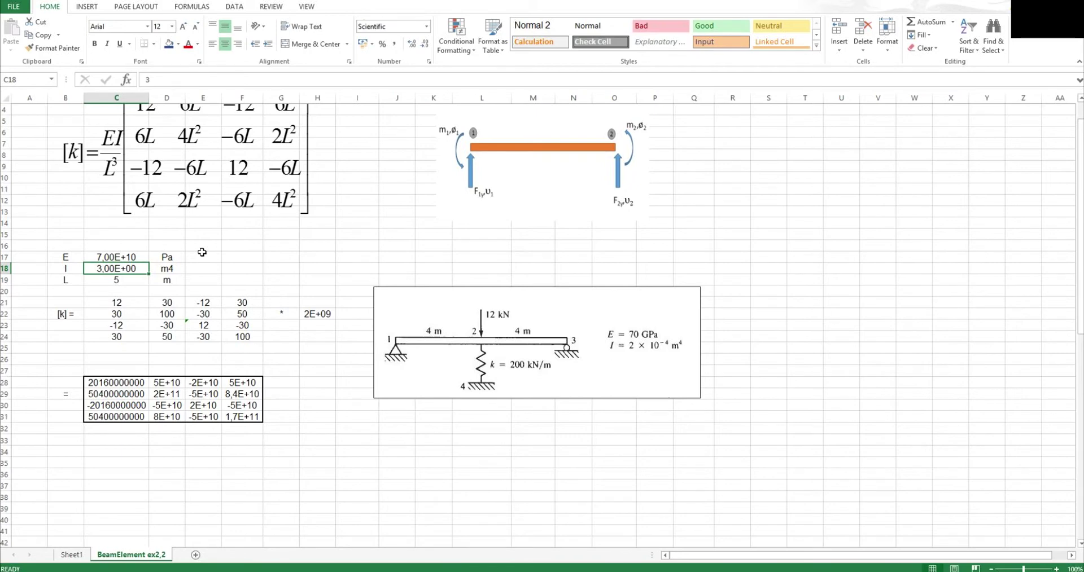
Set the moment of inertia I to 2e-4 m4 and the length L to 4 m
type("2e-")
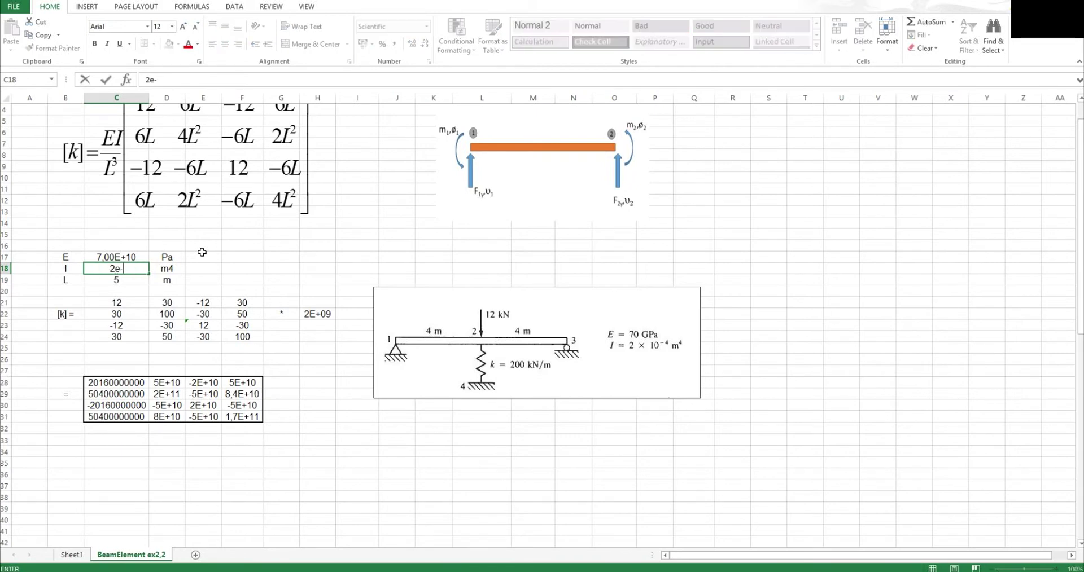
type("47")
key("BackSpace")
key("Return")
type("4")
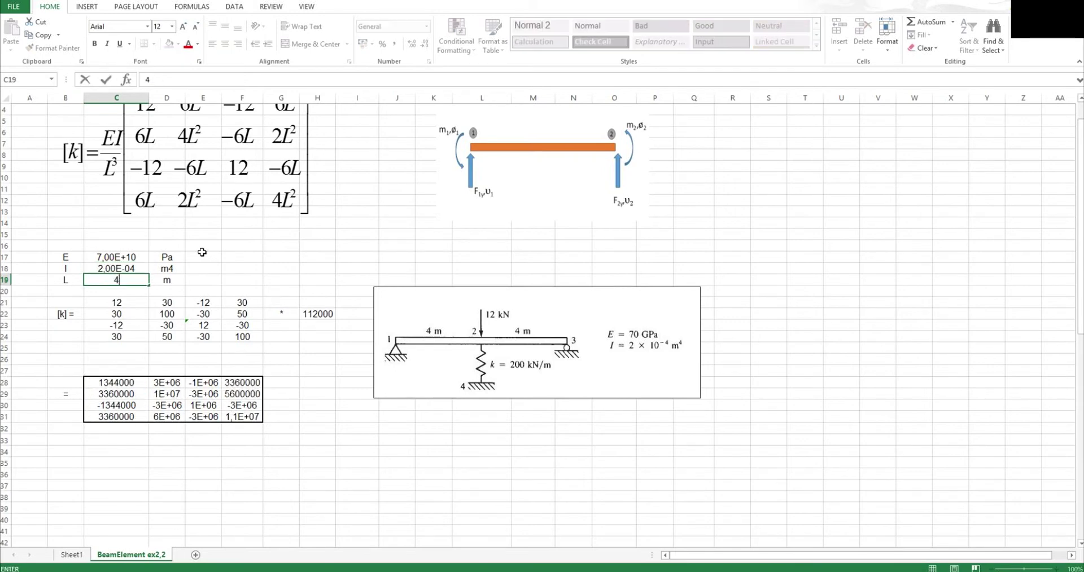
key("Return")
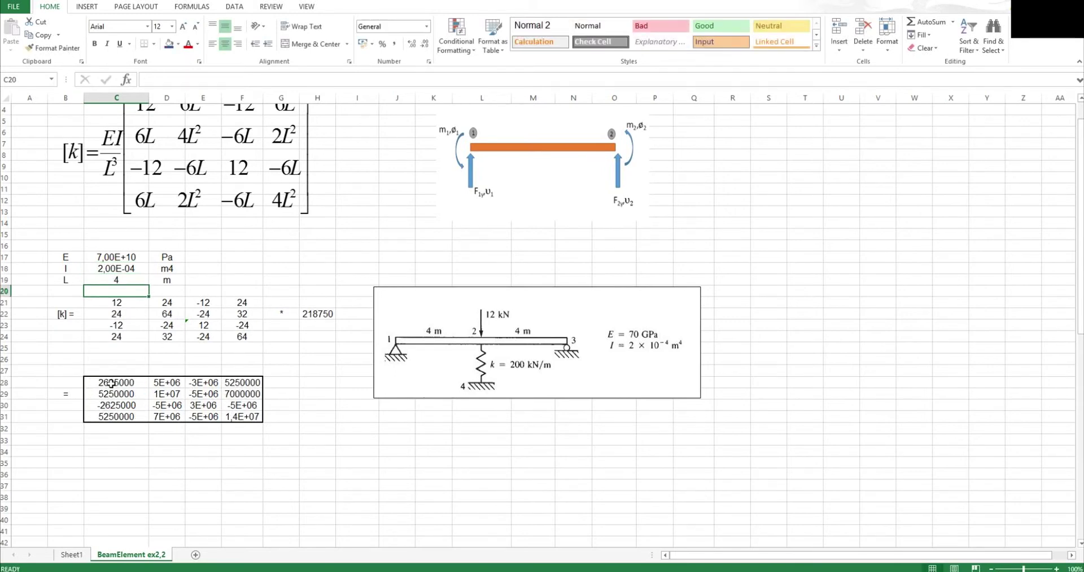
Label cell C37, below the computed stiffness matrix, as "[k element 1]="
left_click_drag(108, 383, 266, 419)
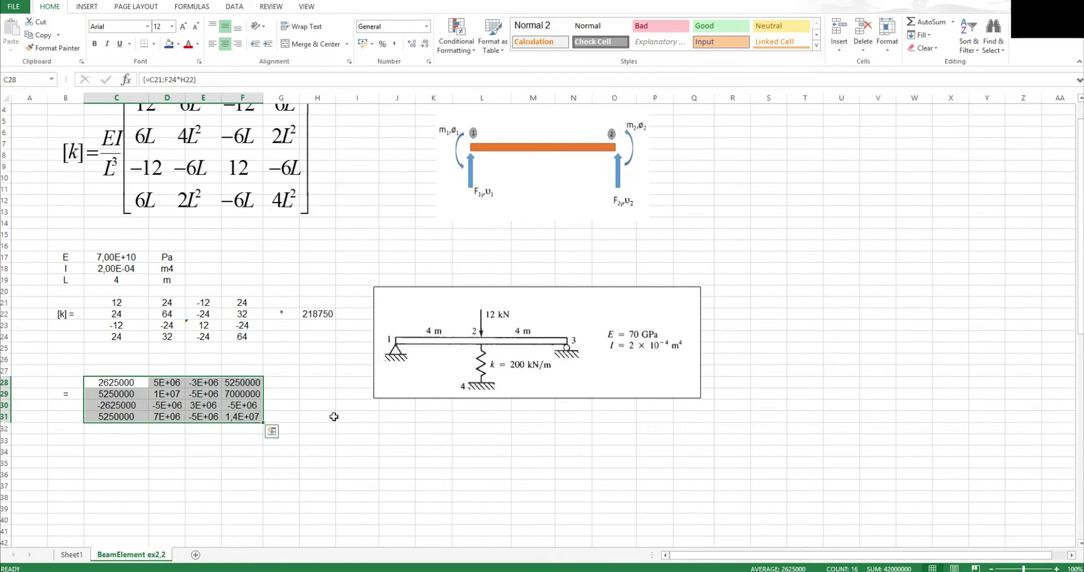
scroll(170, 426, "down", 1)
left_click(123, 448)
scroll(148, 439, "down", 2)
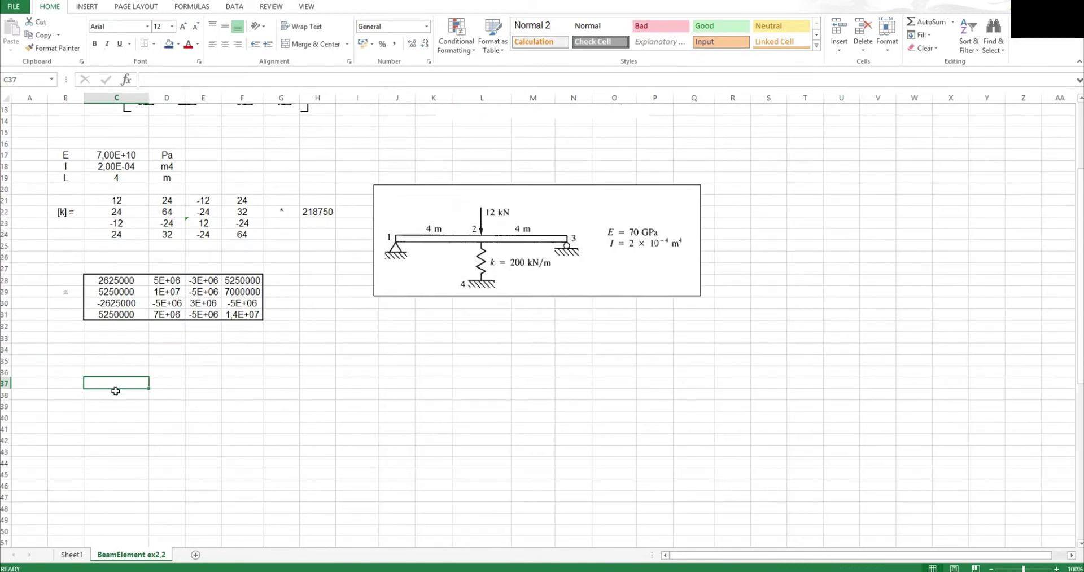
left_click(99, 388)
left_click(120, 386)
type("[k element 1")
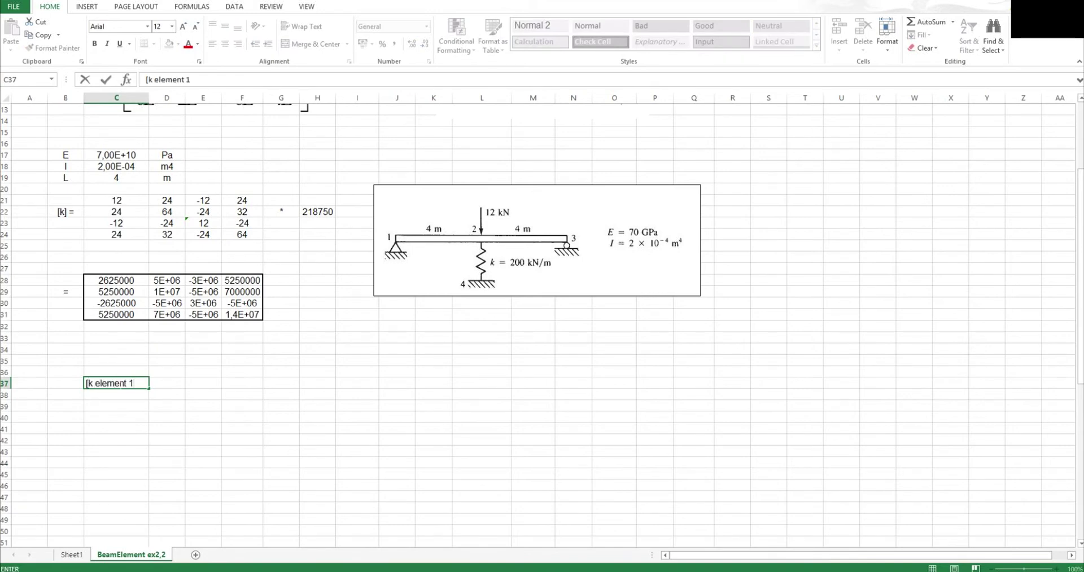
type("]=")
key("Right")
key("Right")
key("Up")
key("Right")
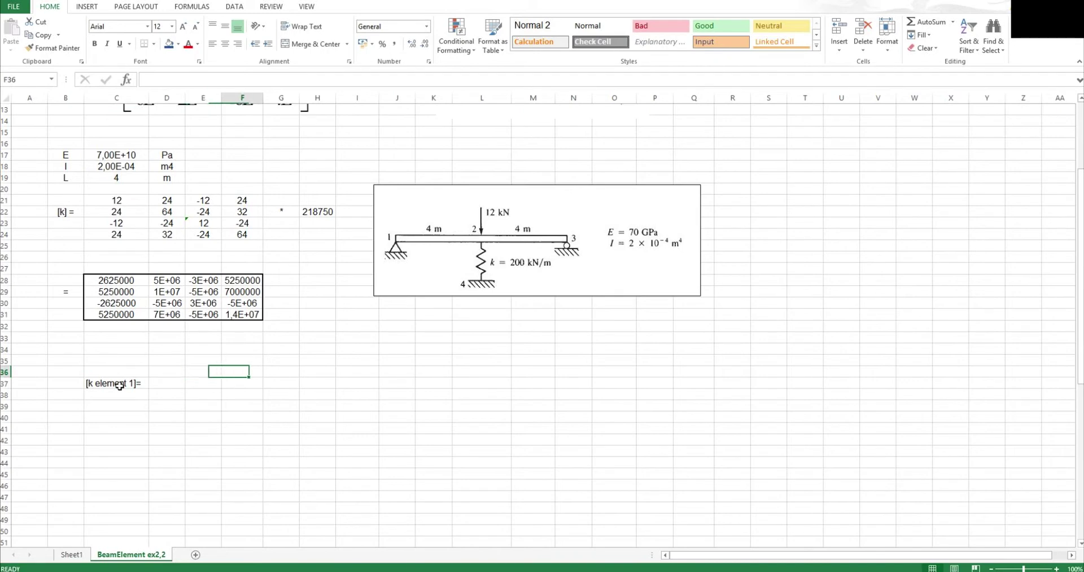
left_click(200, 396)
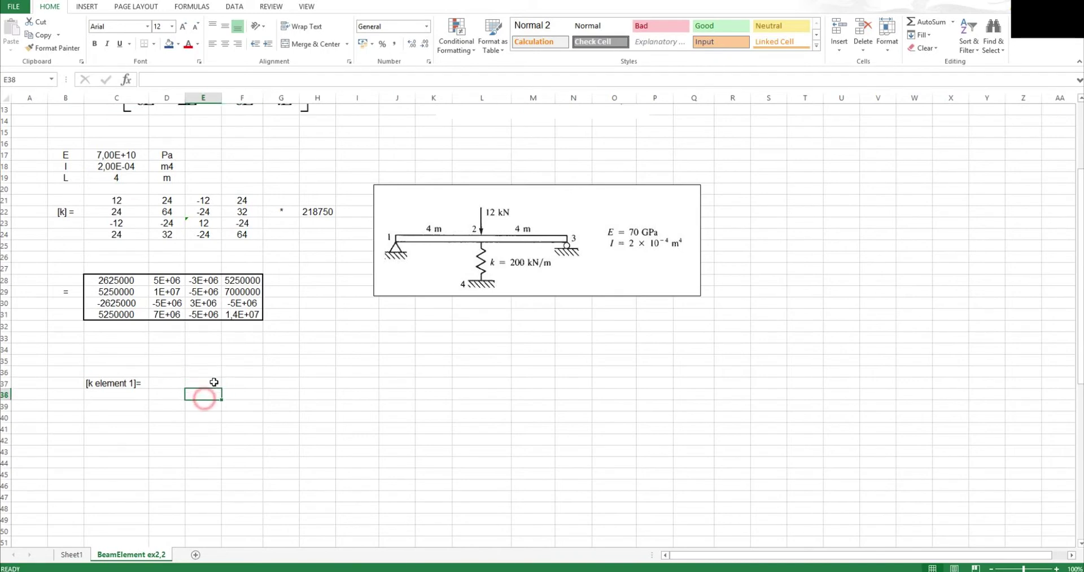
left_click(231, 370)
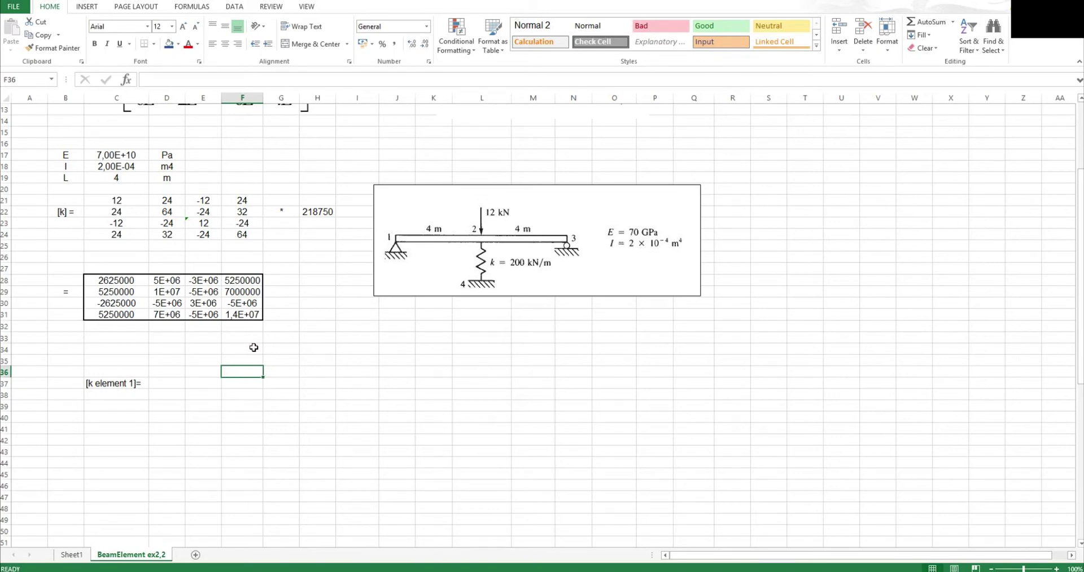
left_click(241, 361)
left_click(210, 371)
left_click(225, 370)
Enter the degree-of-freedom column headers v1, phi1, v2 and phi2 in cells E36 to H36
left_click(199, 374)
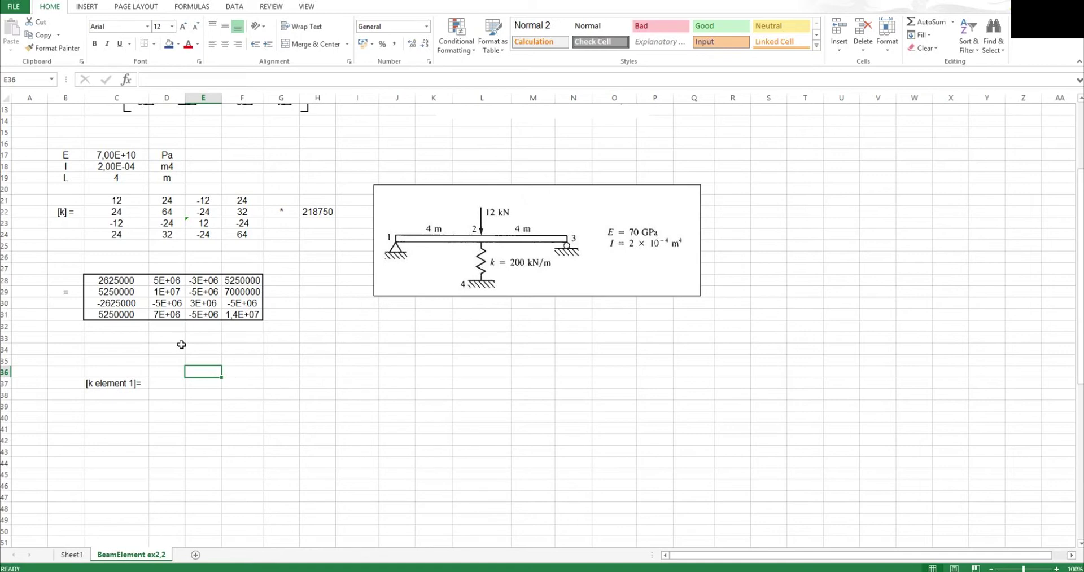
scroll(181, 344, "up", 4)
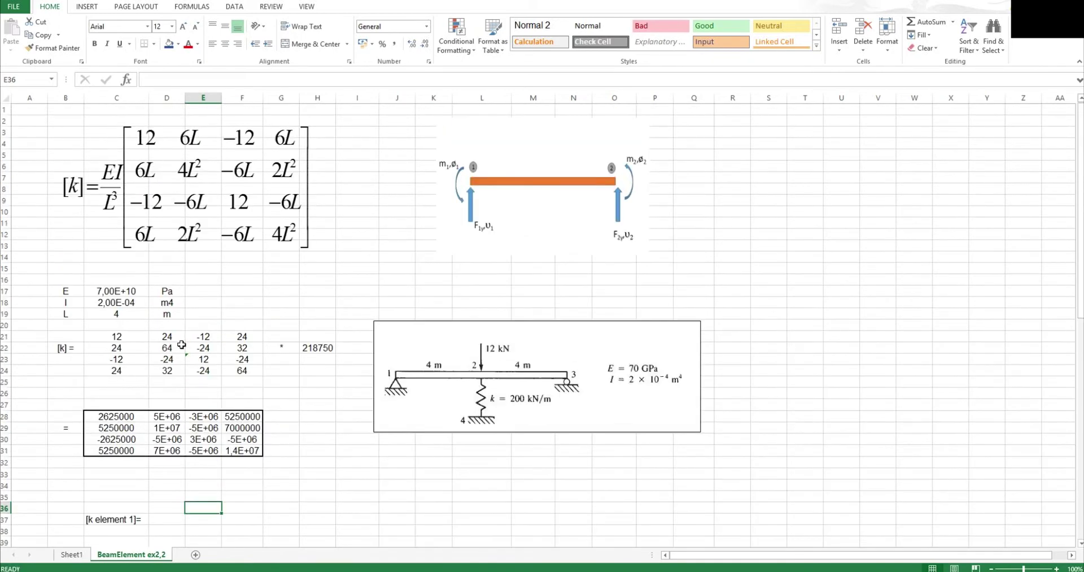
scroll(368, 333, "down", 4)
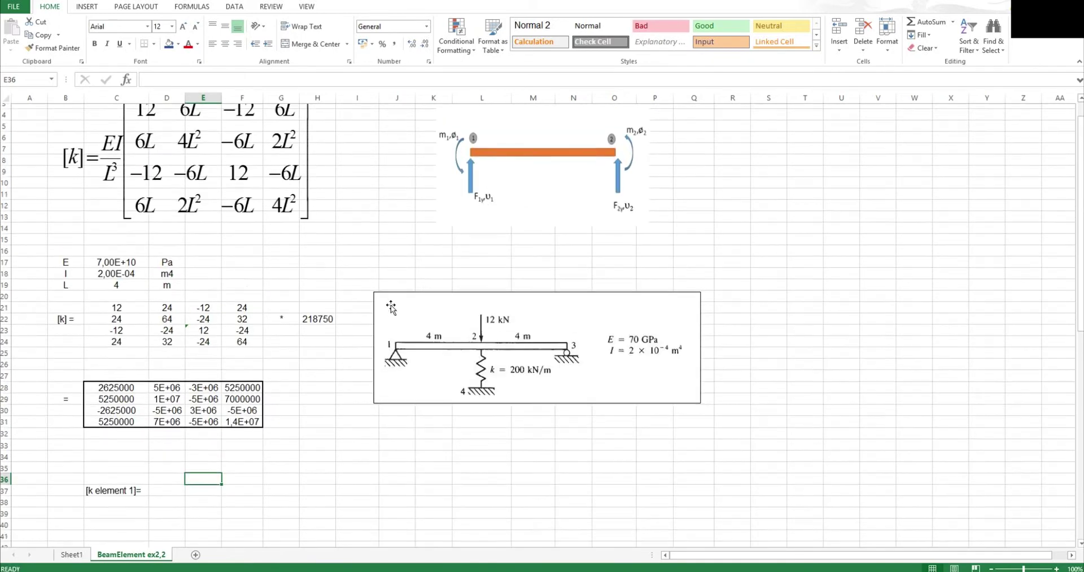
type("v1")
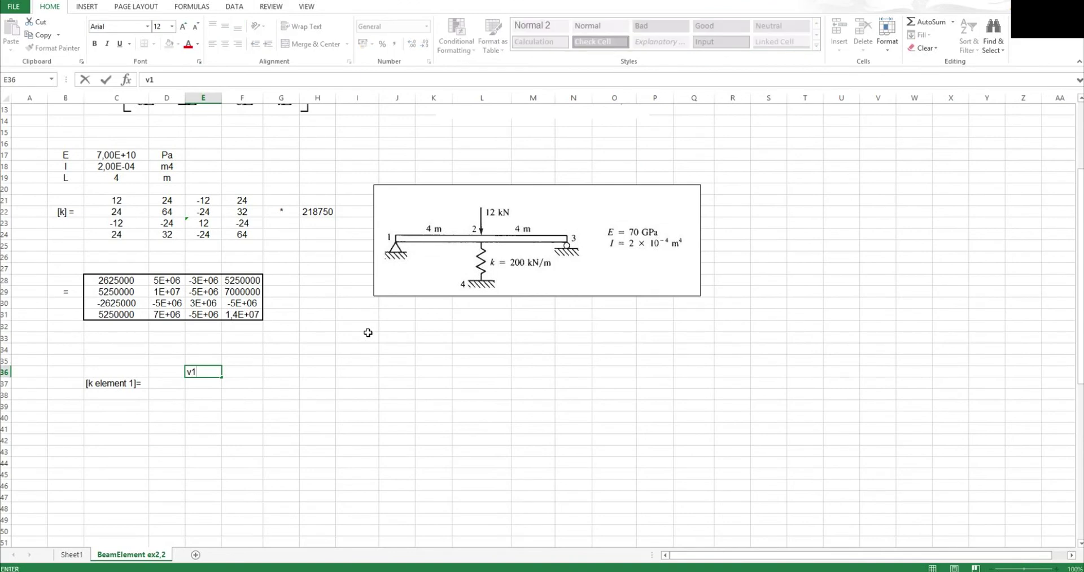
key("Tab")
type("phi")
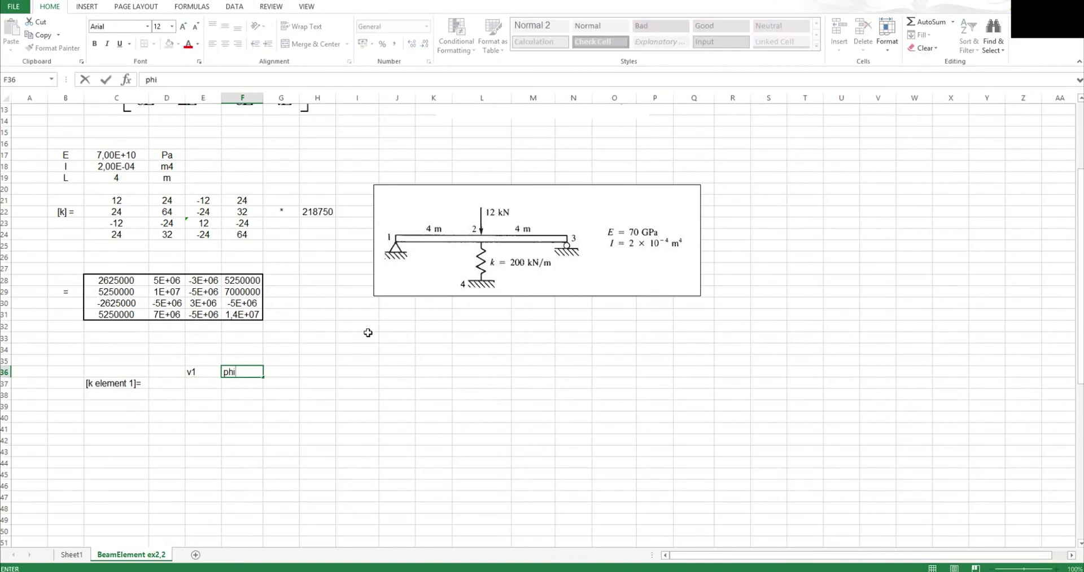
type("1")
key("Tab")
type("v2")
key("Tab")
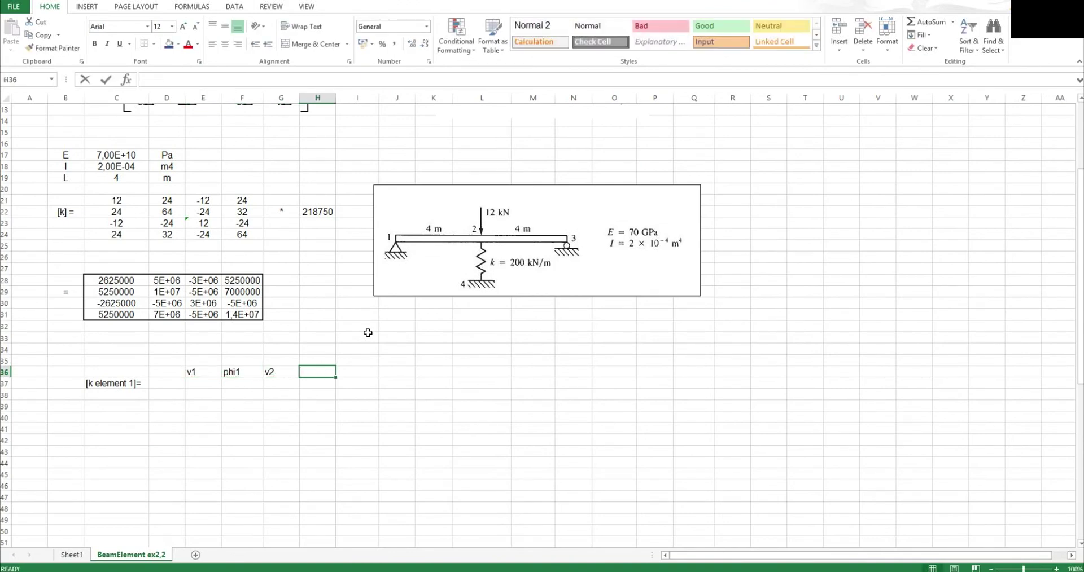
type("phi2")
key("Tab")
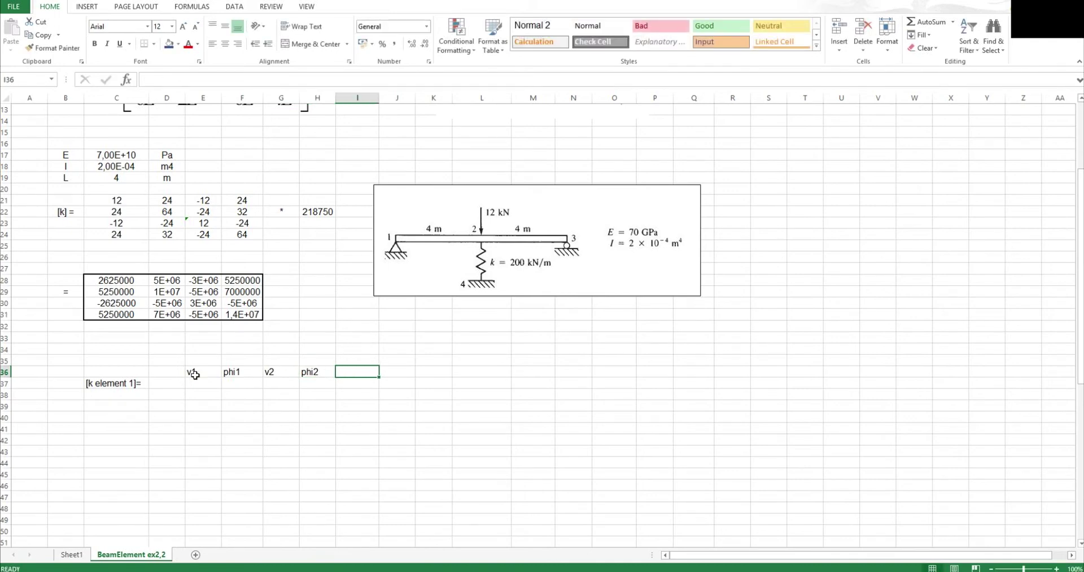
Fill the degree-of-freedom header cells E36 to H36 with dark green
left_click_drag(194, 375, 316, 373)
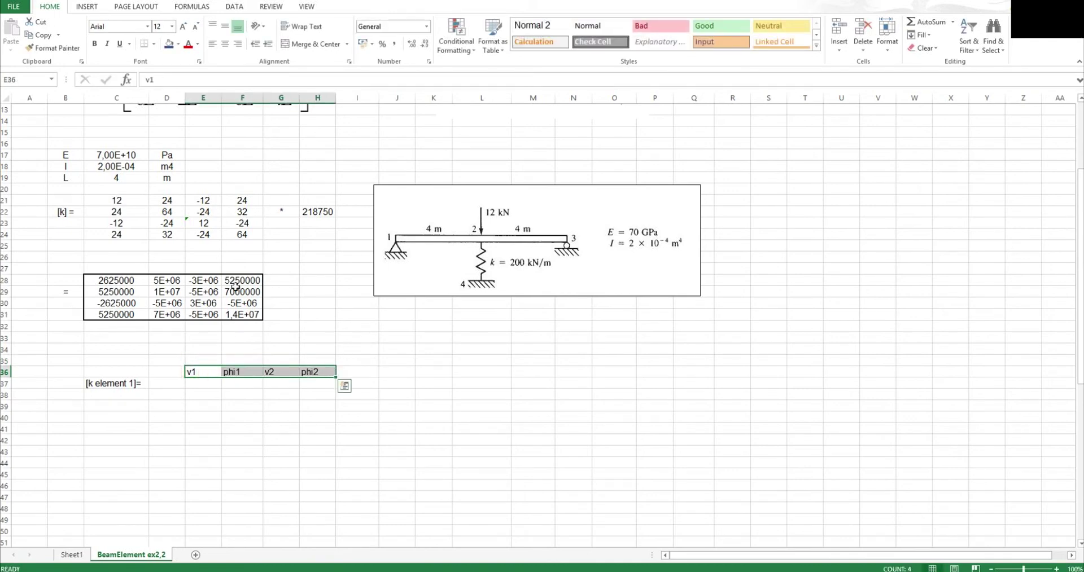
left_click(178, 44)
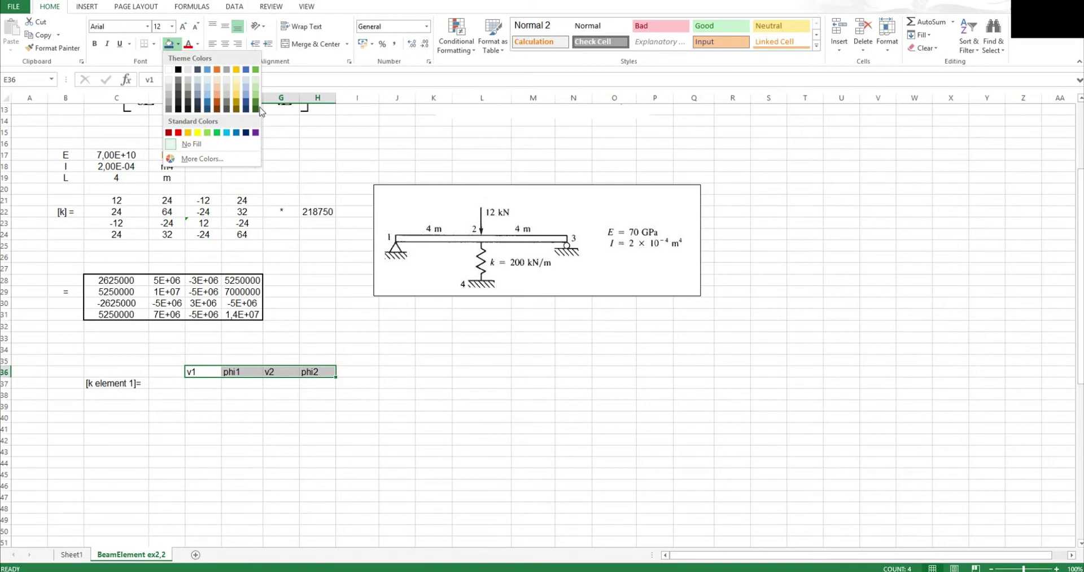
left_click(256, 103)
Copy the headers in E36 to H36 and paste them transposed as row labels in D37 to D40
right_click(226, 370)
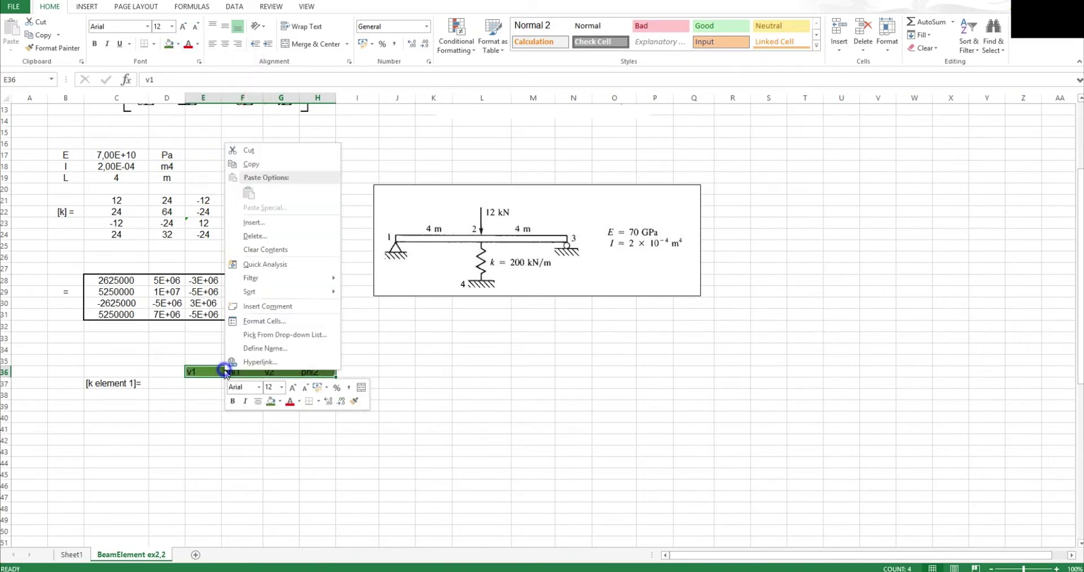
left_click(243, 162)
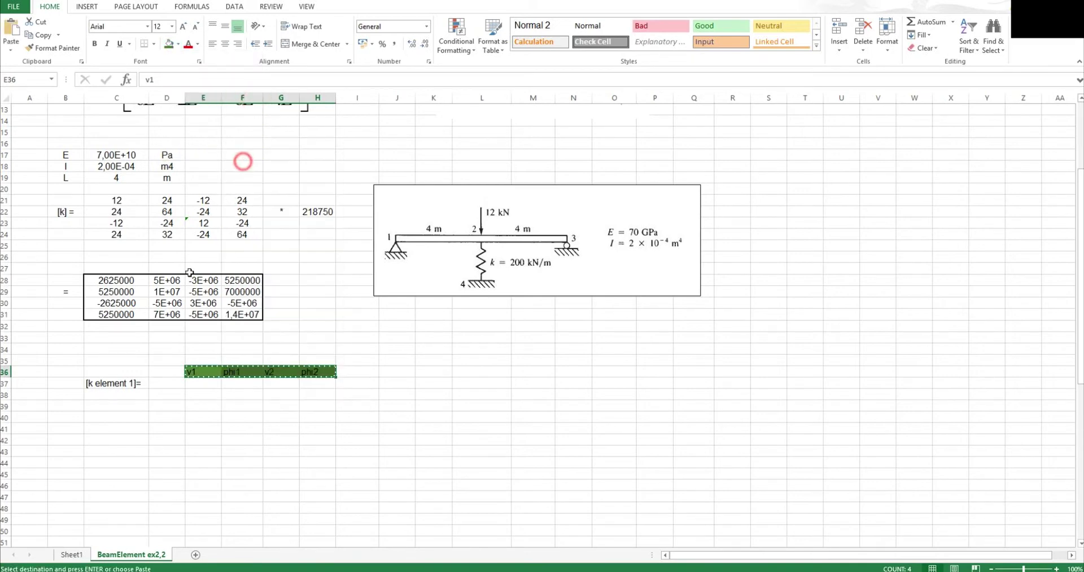
left_click(169, 383)
right_click(170, 384)
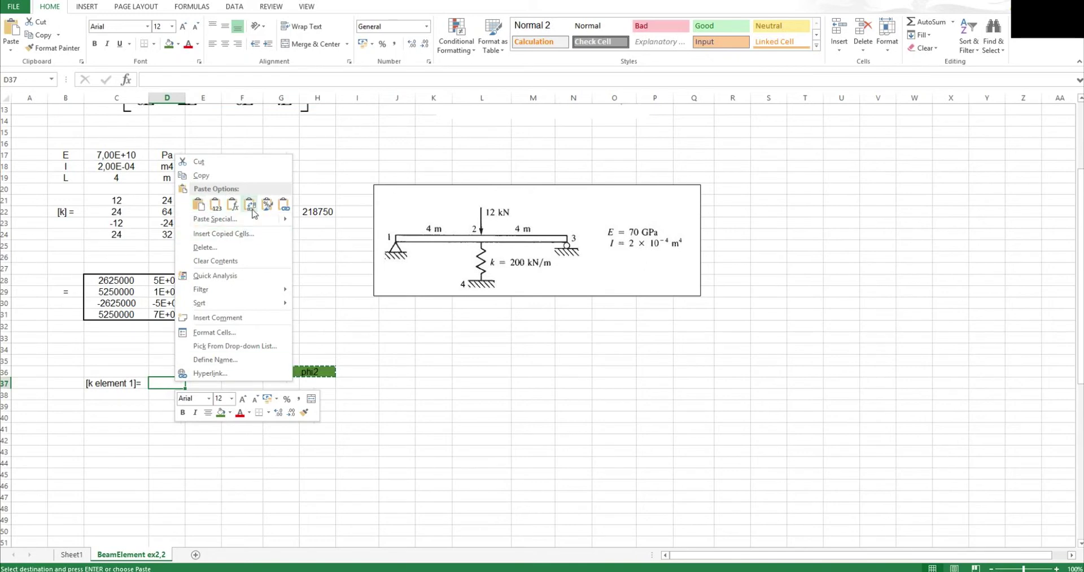
left_click(250, 204)
left_click(219, 386)
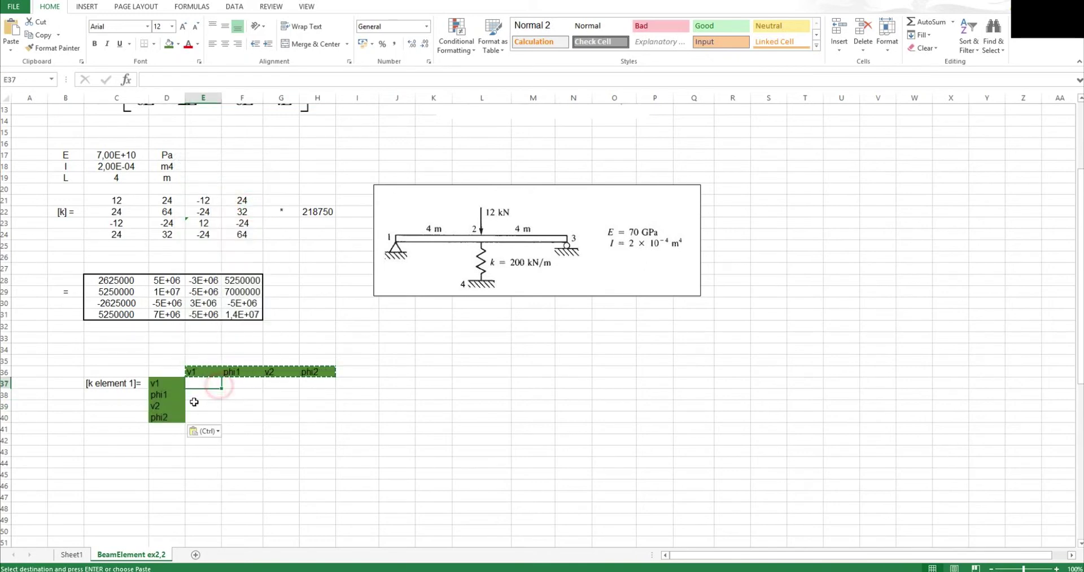
Copy the computed stiffness matrix C28:F31 and paste it as values under the element 1 headers, in E37:H40
left_click_drag(93, 282, 243, 313)
right_click(244, 313)
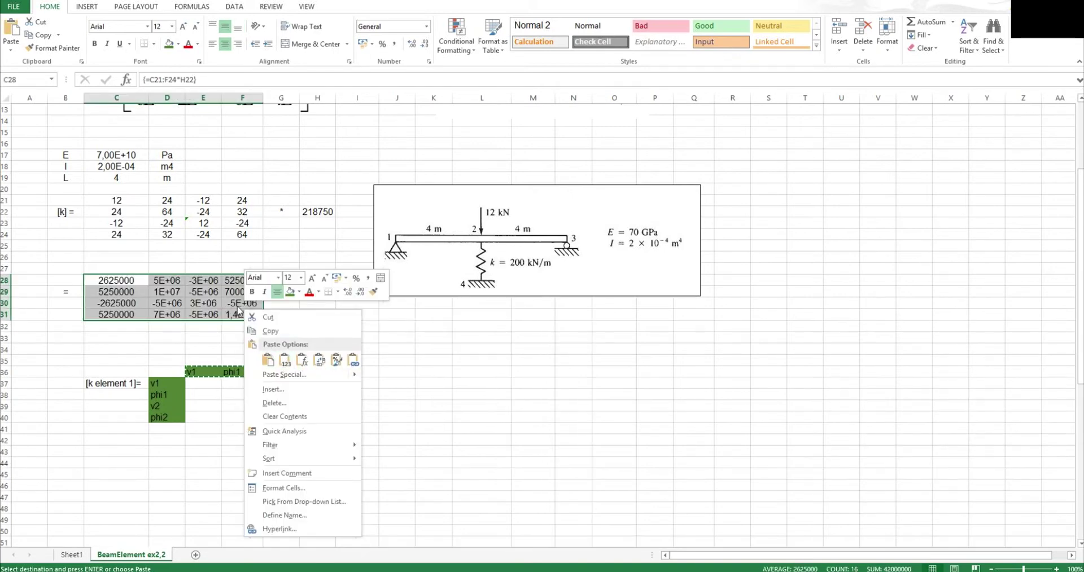
left_click(265, 334)
left_click(210, 383)
right_click(211, 383)
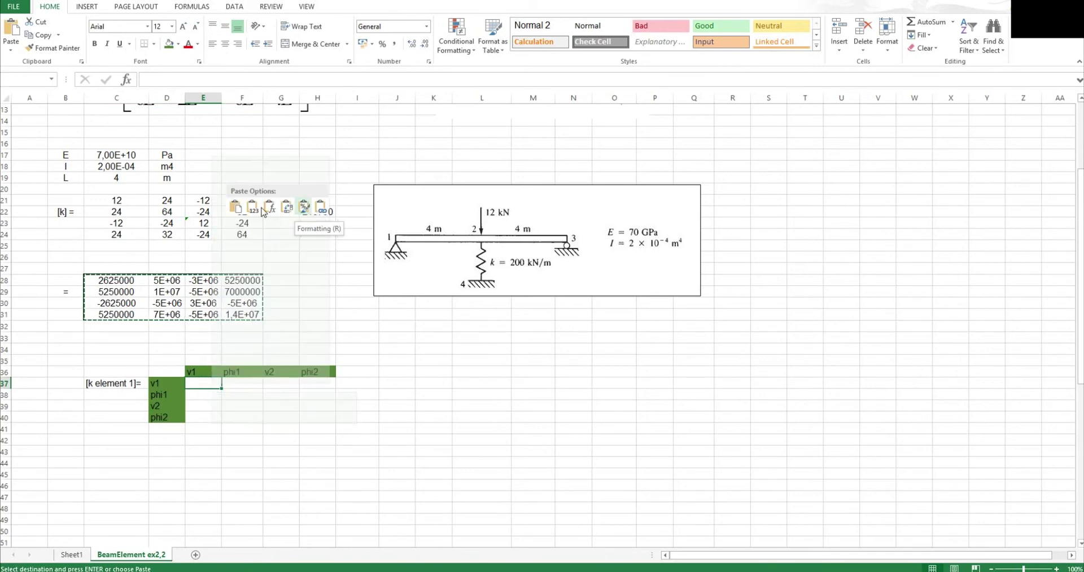
left_click(305, 208)
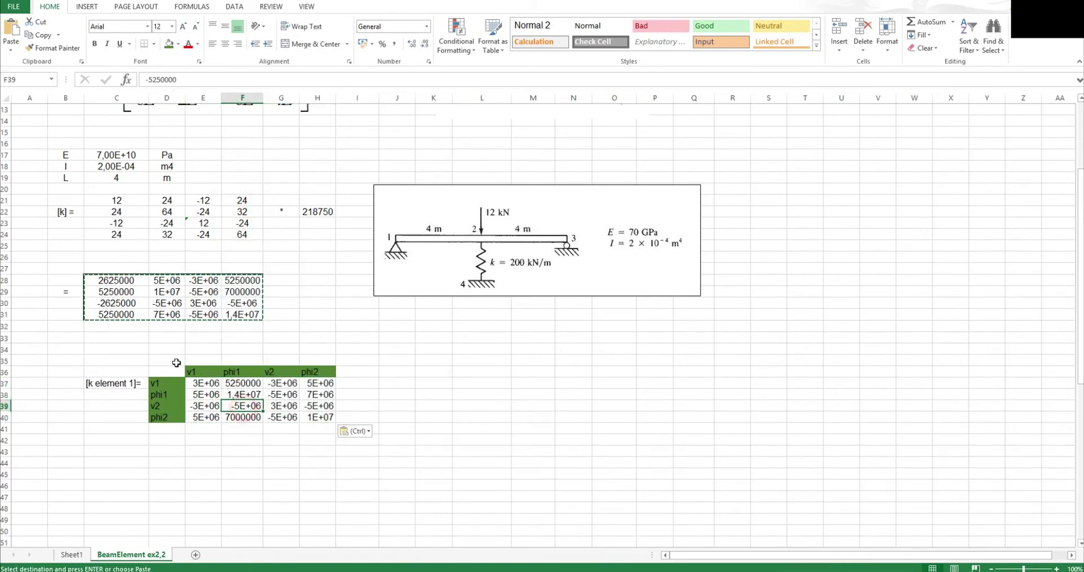
Copy the labelled element 1 matrix, cells C36 to H40, and paste the copy starting at cell K36
left_click_drag(59, 360, 355, 420)
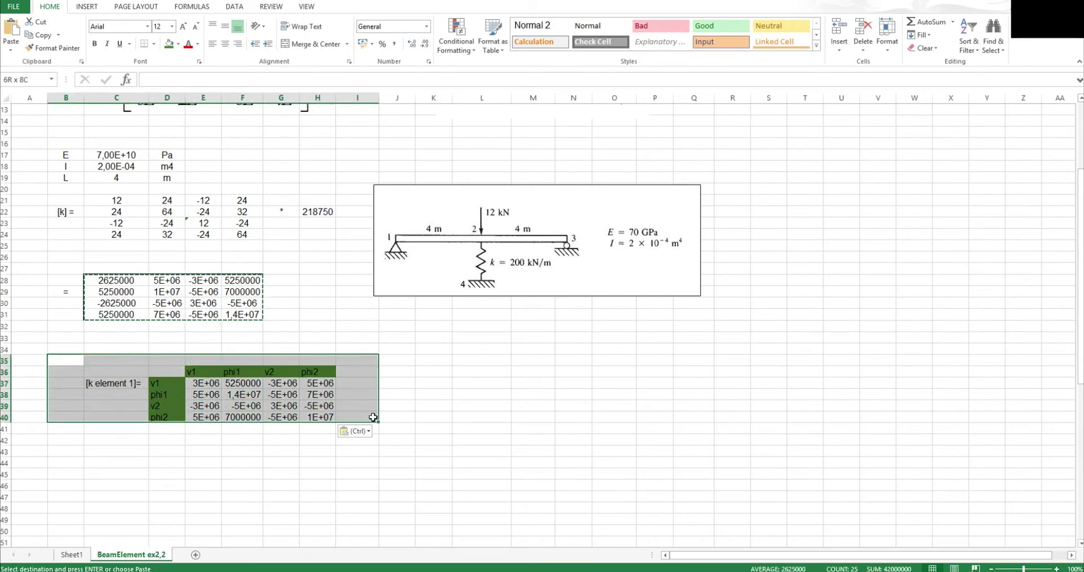
left_click(481, 417)
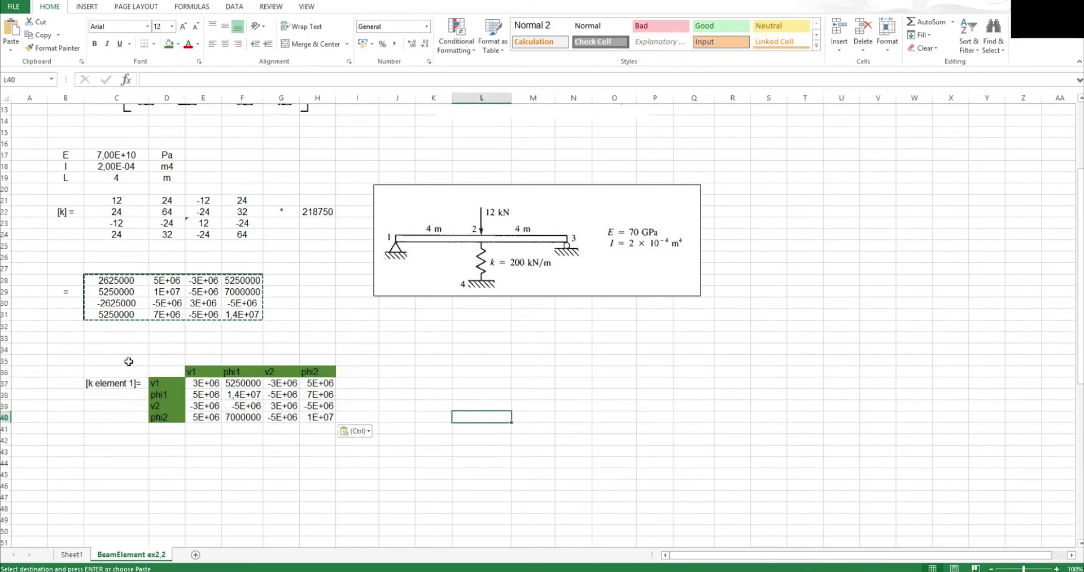
left_click_drag(142, 370, 317, 418)
key("ctrl+c")
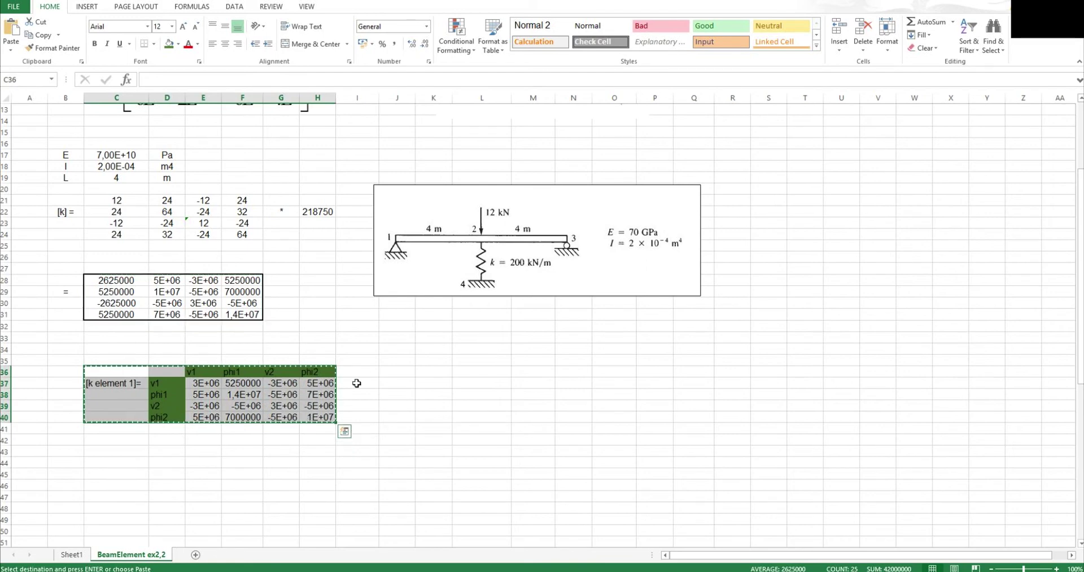
left_click(427, 374)
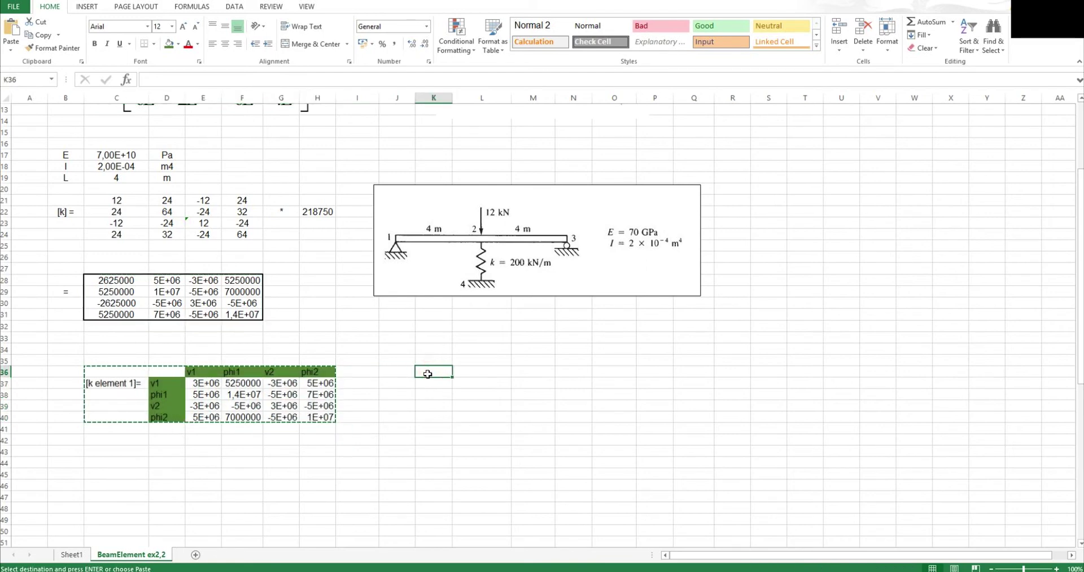
key("ctrl+v")
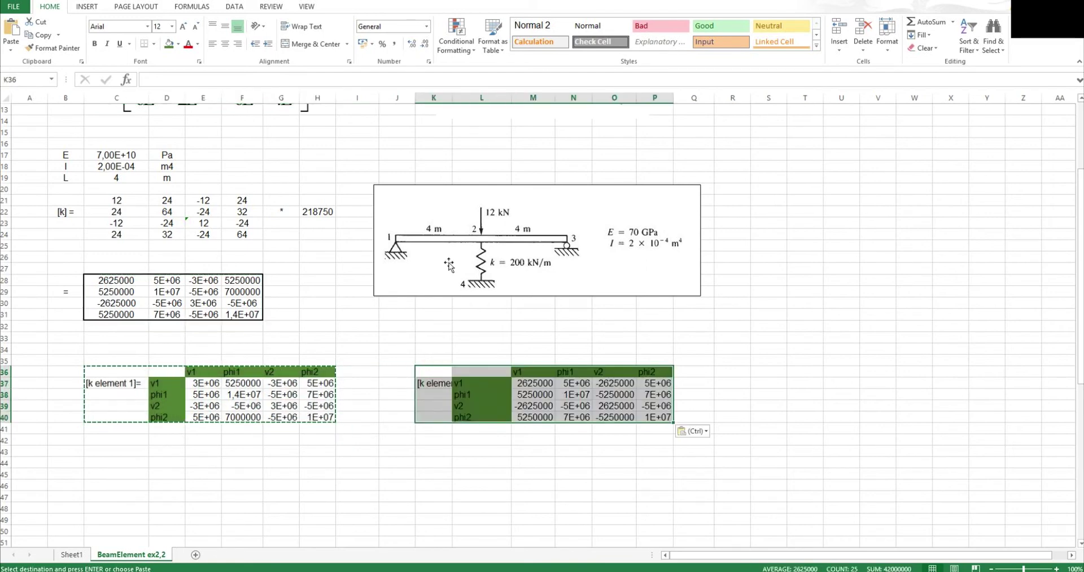
Widen column K to fit its label and change the label in K37 to "[k element 2]="
left_click(482, 338)
left_click_drag(452, 98, 476, 98)
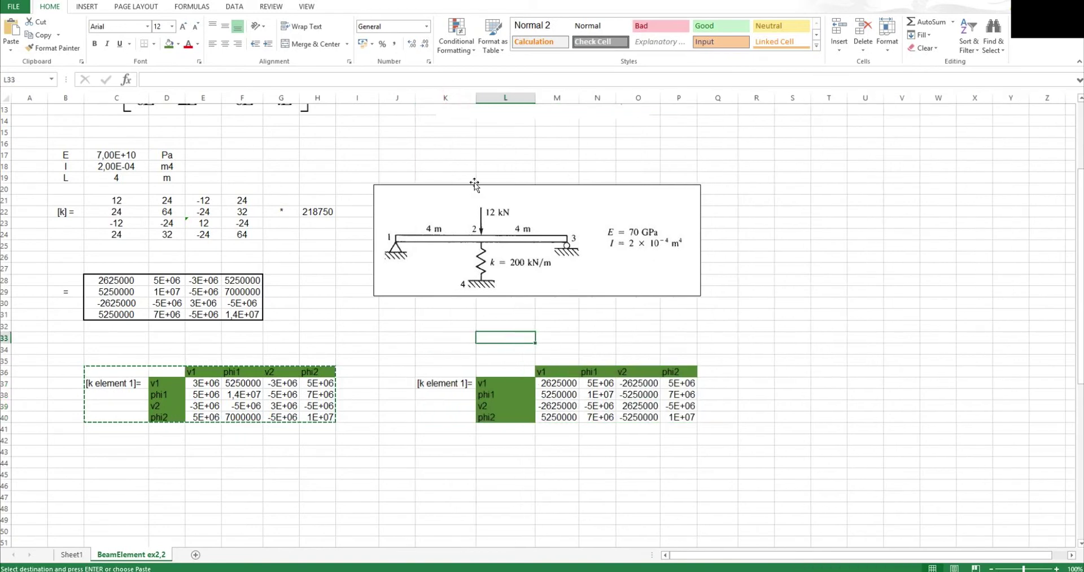
left_click(446, 337)
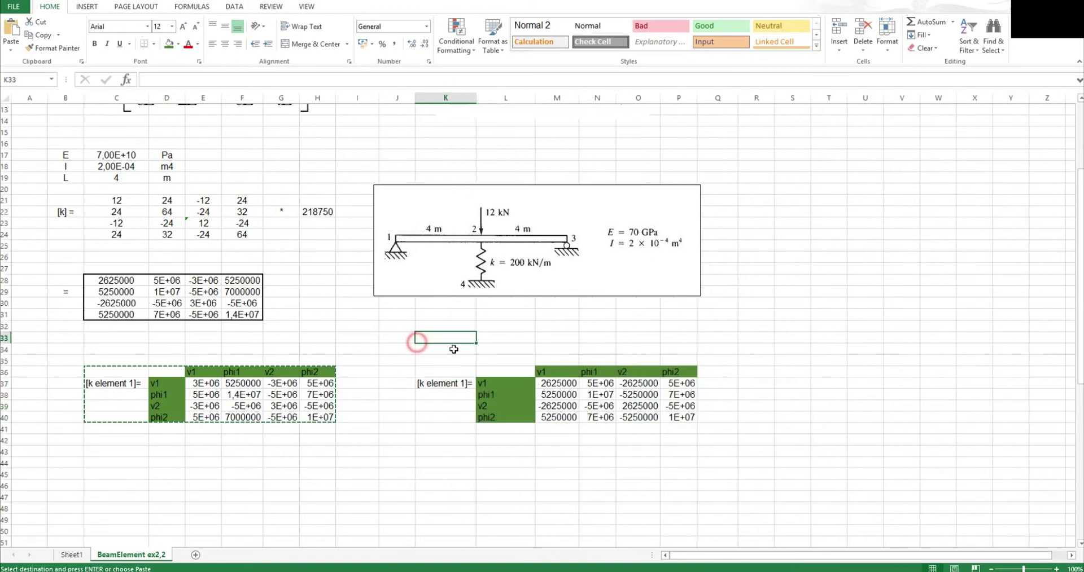
double_click(457, 383)
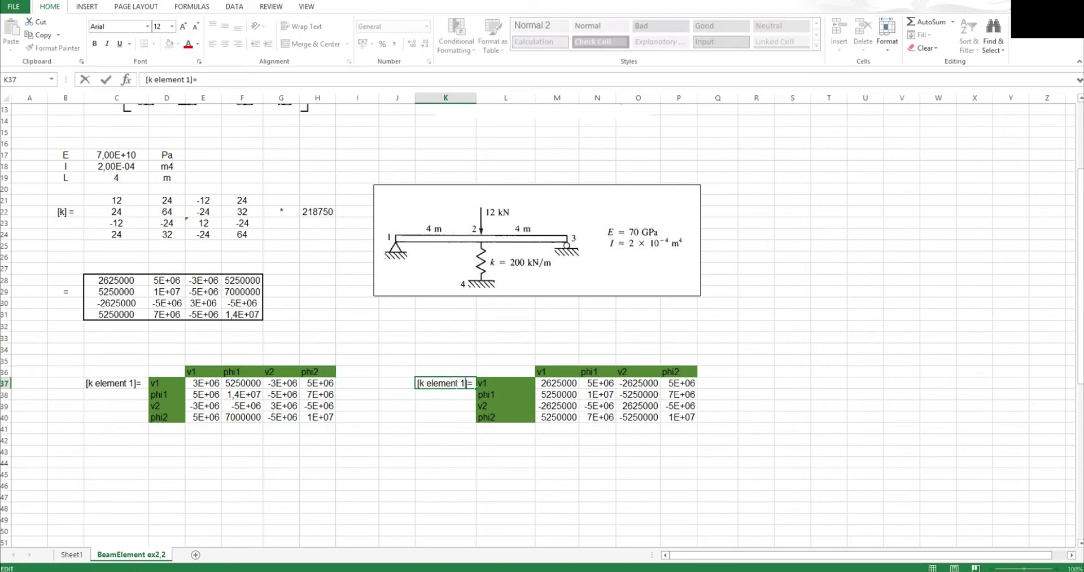
key("BackSpace")
type("2")
key("Return")
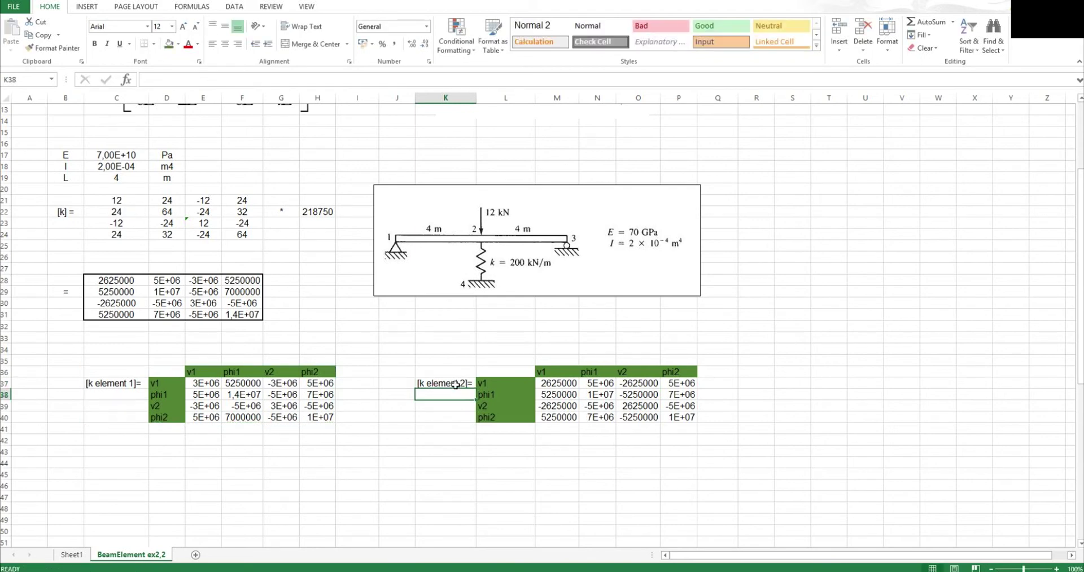
Change the element 2 column headers in cells M36 to P36 to v2, phi2, v3 and phi3
left_click(547, 371)
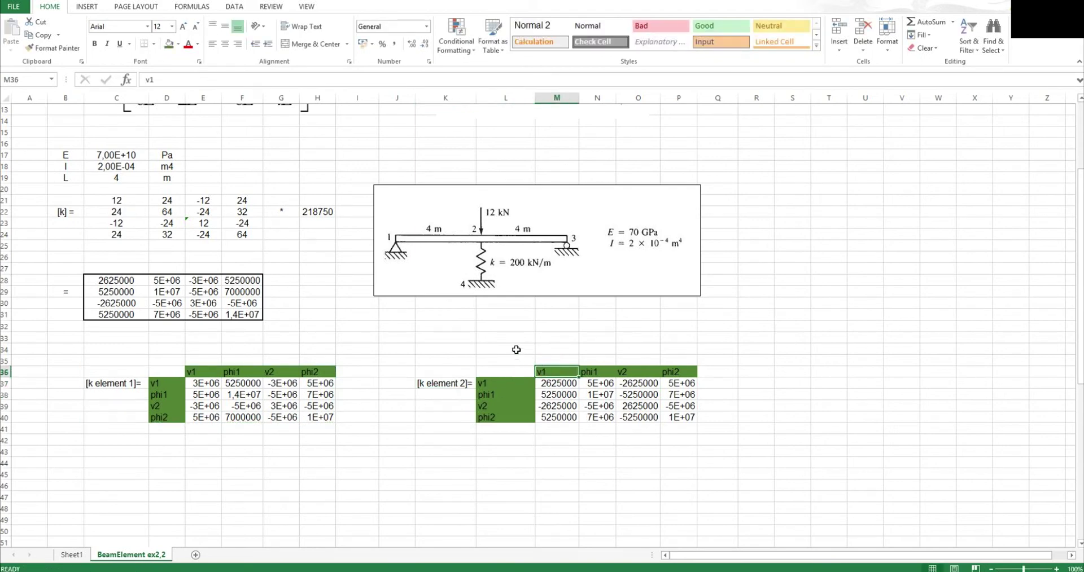
type("2")
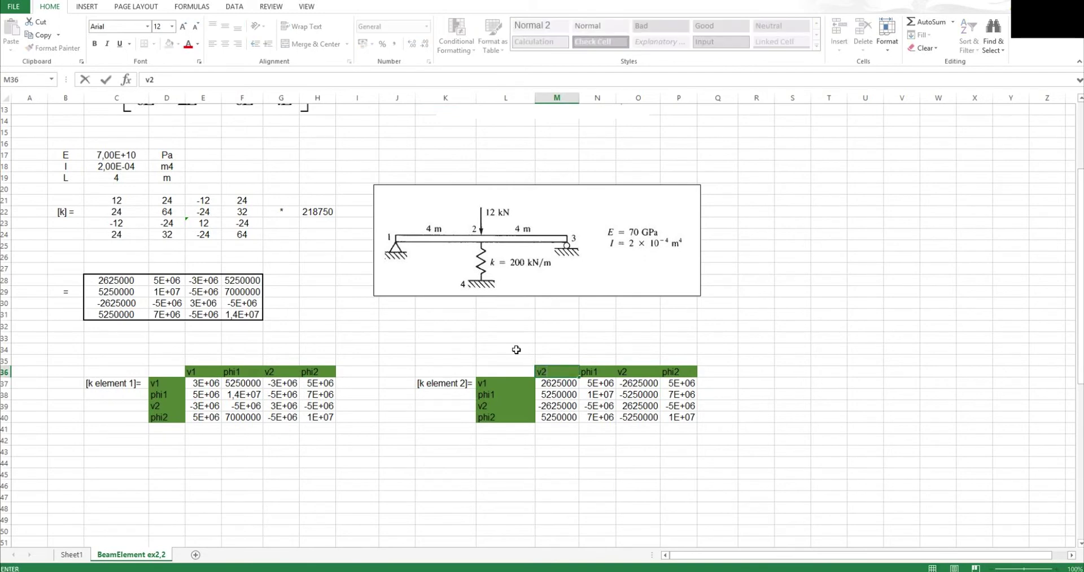
key("Tab")
type("hp")
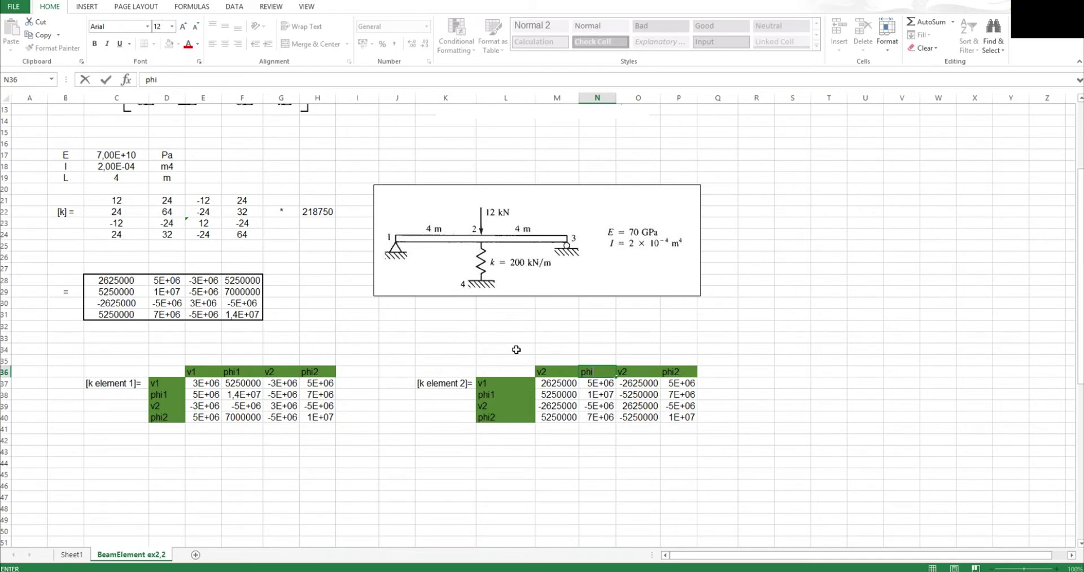
key("Tab")
type("v3")
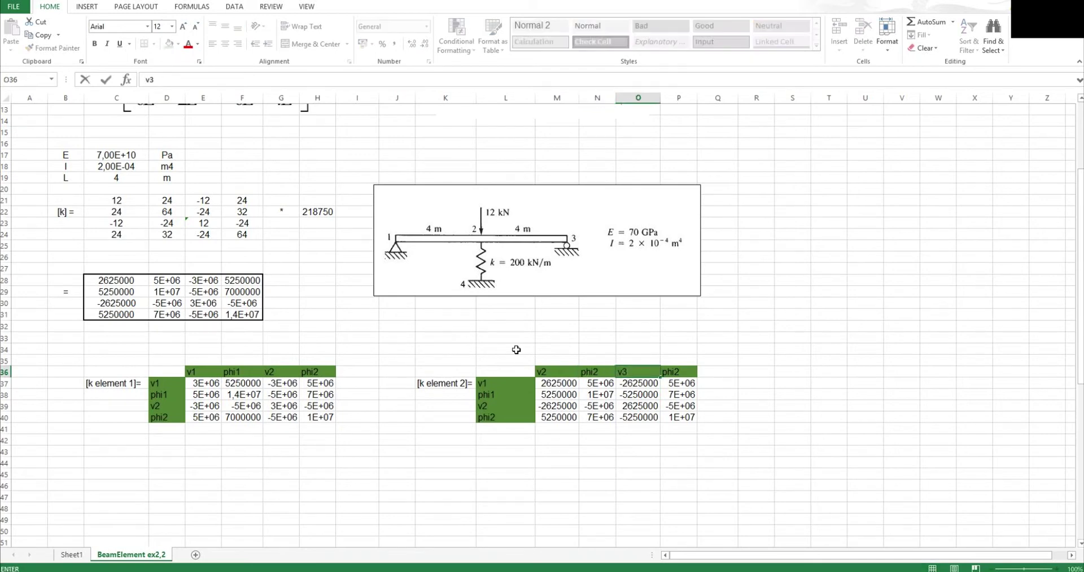
key("Tab")
type("pg")
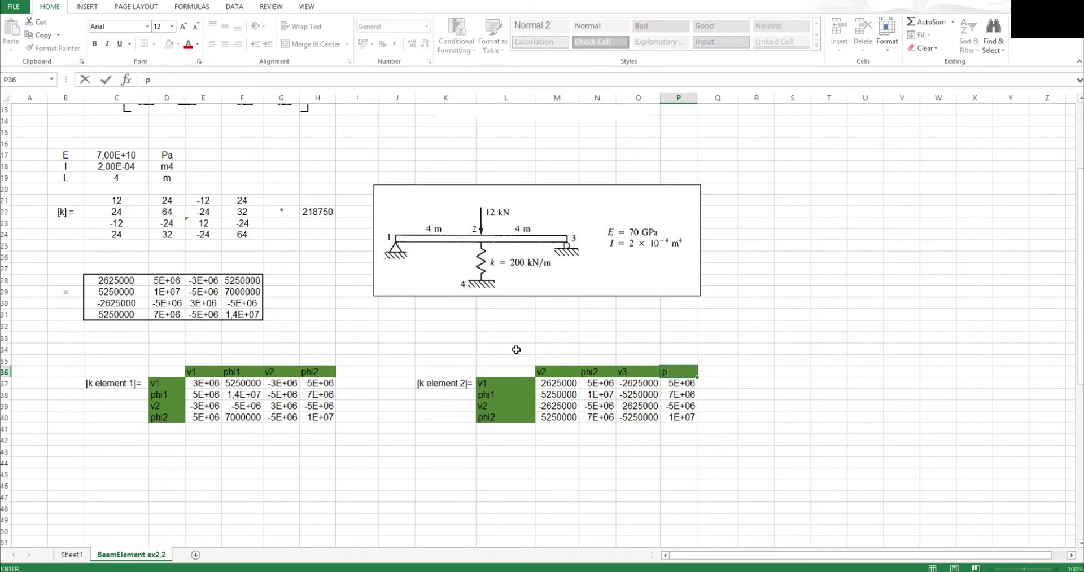
key("Tab")
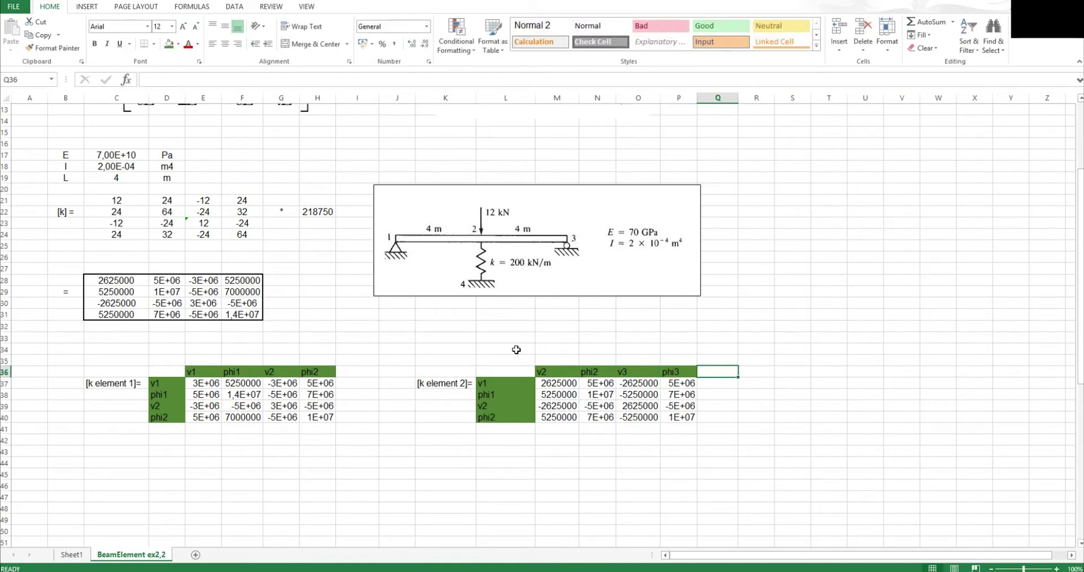
Copy the element 2 headers in M36 to P36 and paste them transposed over the row labels in L37 to L40
left_click_drag(540, 368, 680, 373)
right_click(680, 372)
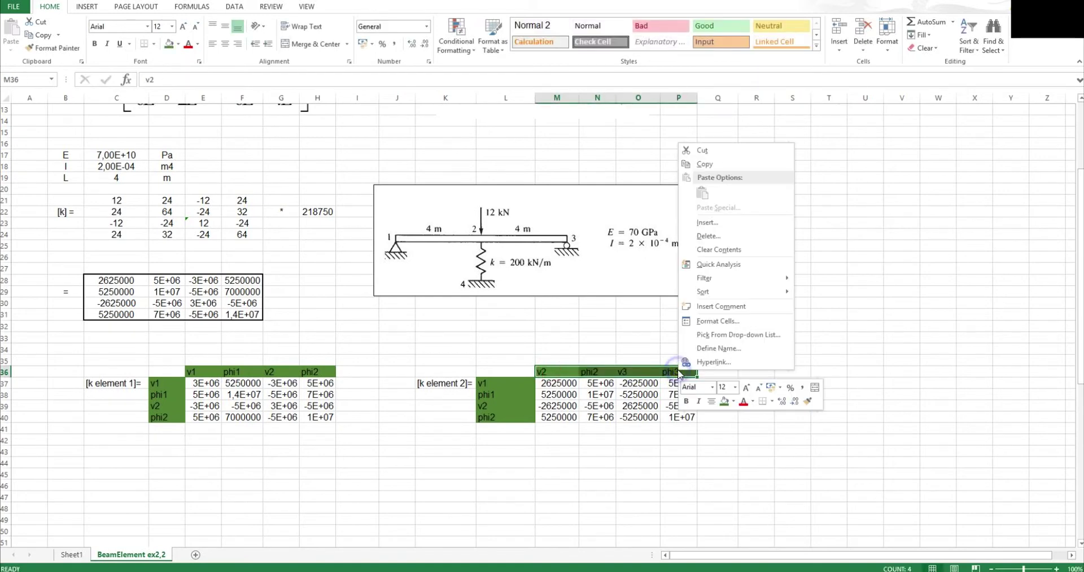
left_click(702, 164)
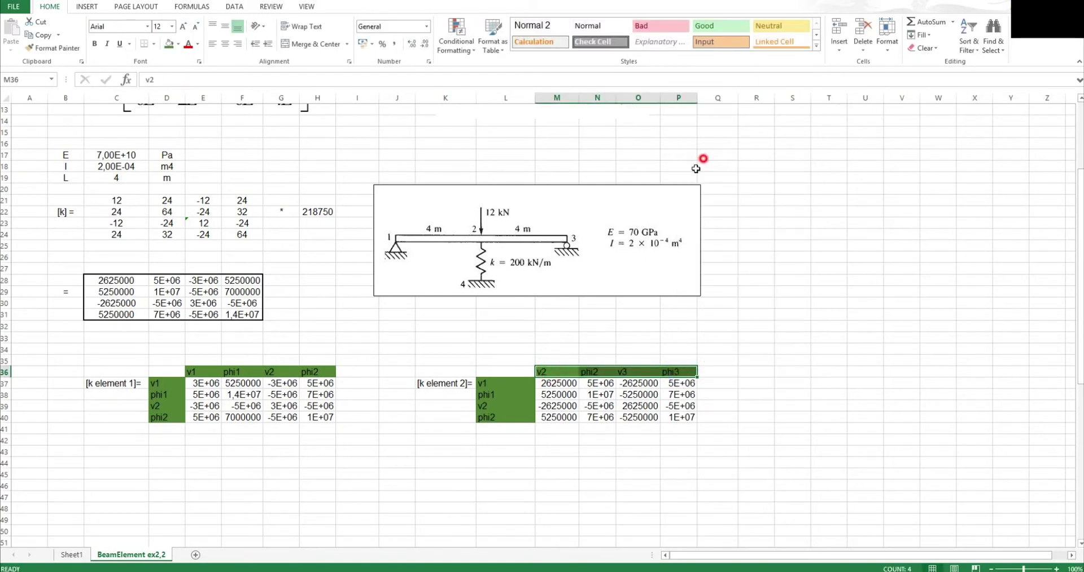
left_click(486, 382)
right_click(488, 382)
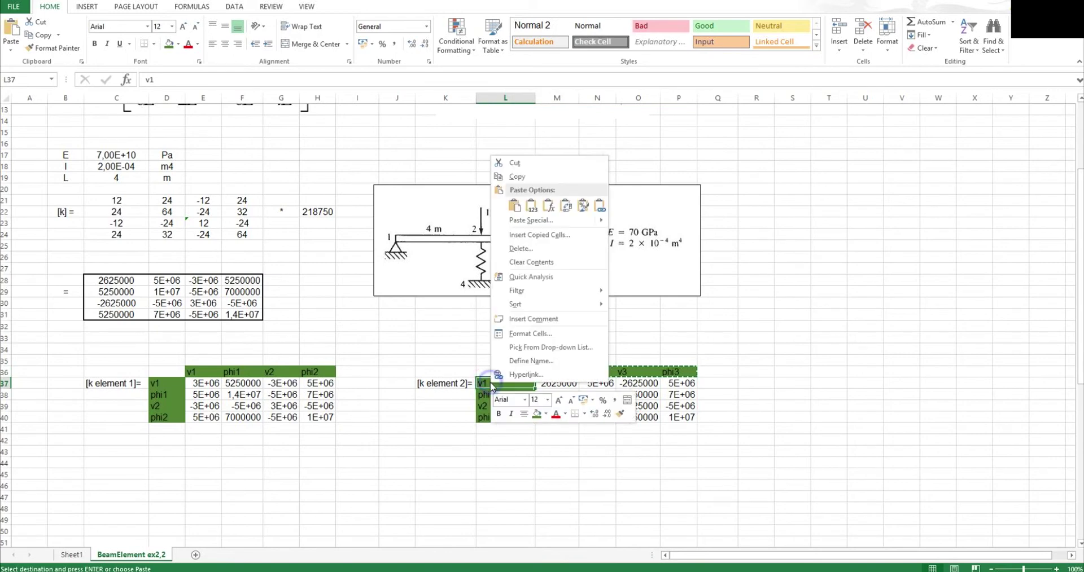
left_click(566, 208)
left_click(445, 349)
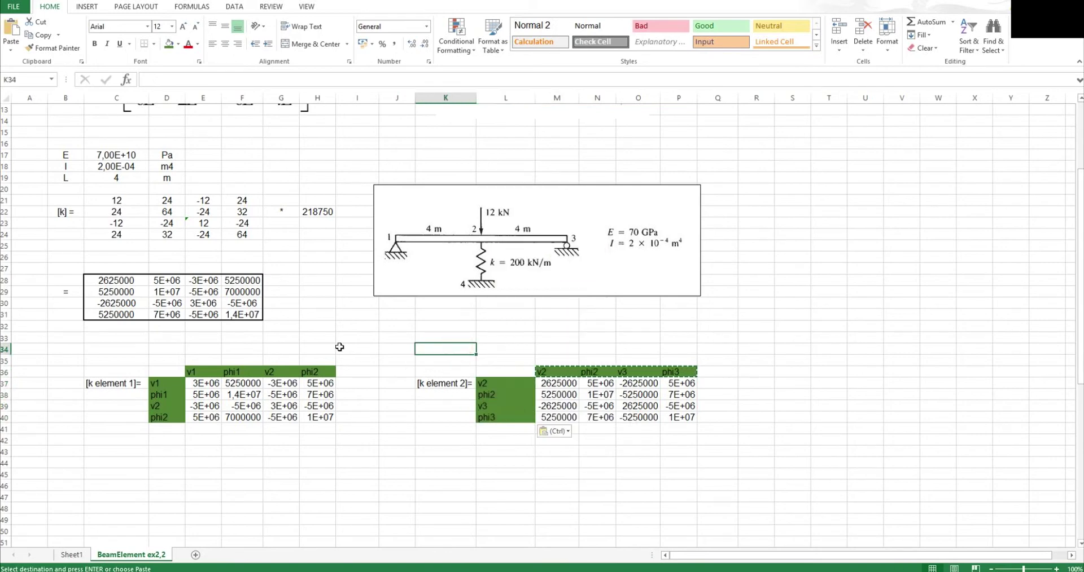
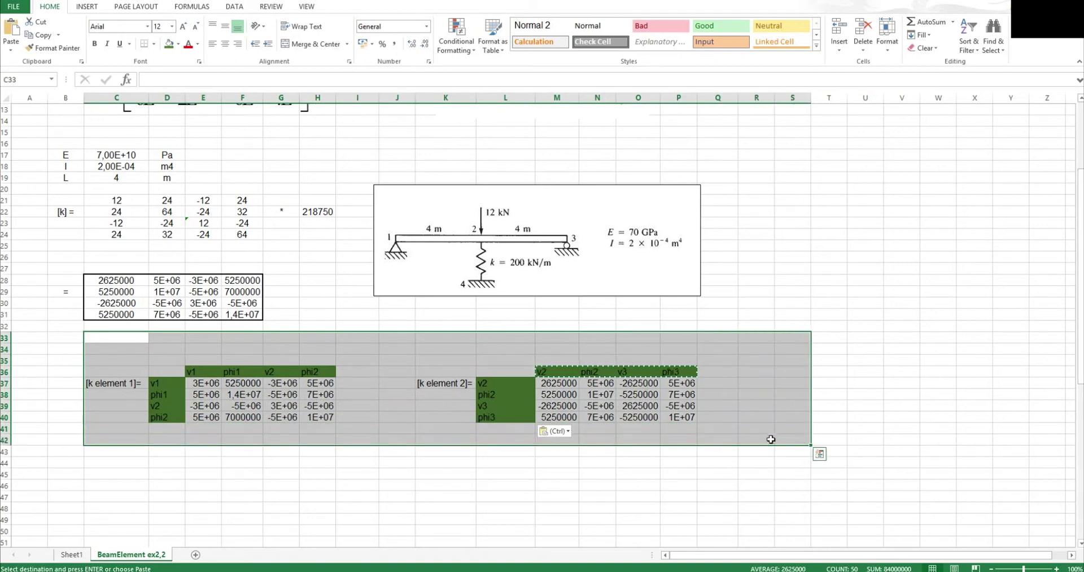
left_click(374, 405)
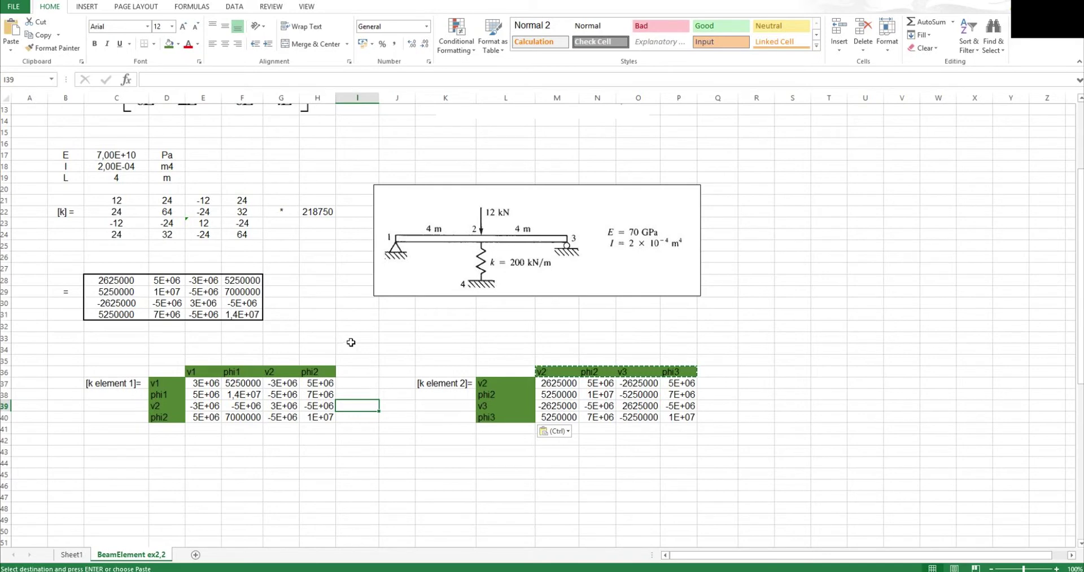
Label cell D47, below the two element matrices, as "[K global]="
scroll(169, 416, "down", 3)
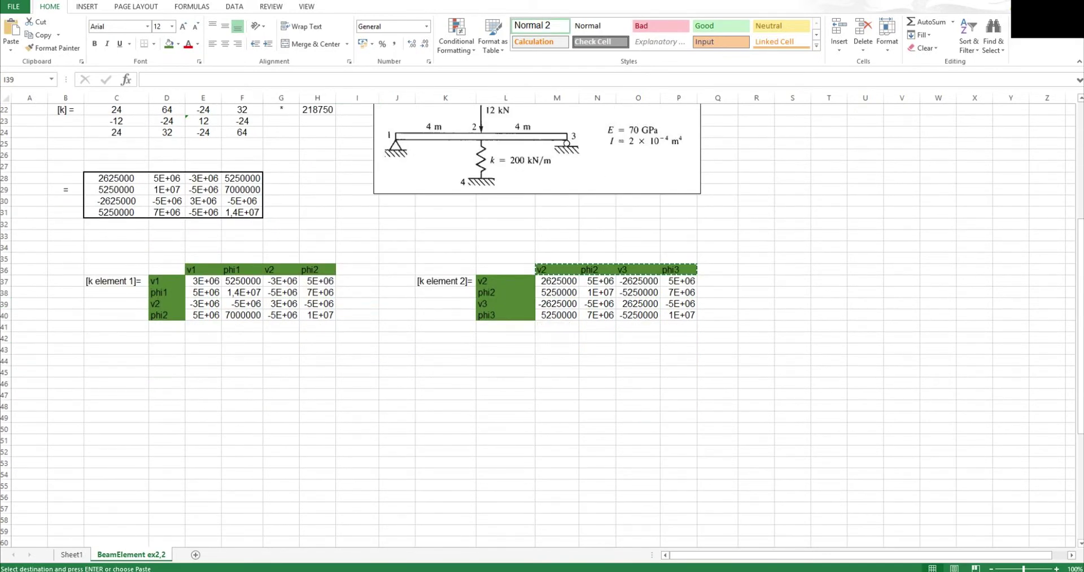
left_click(180, 398)
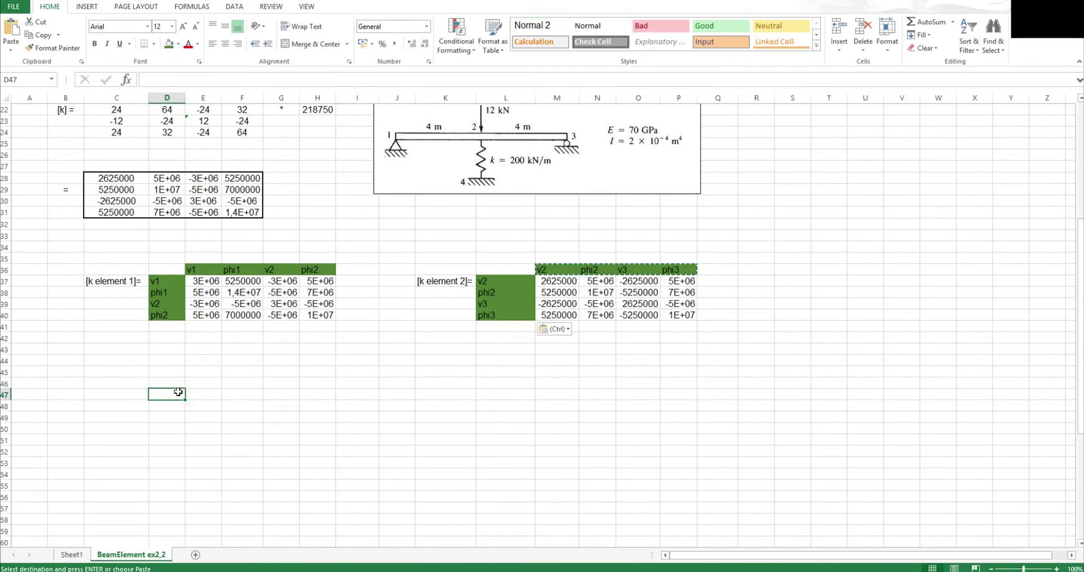
type("[")
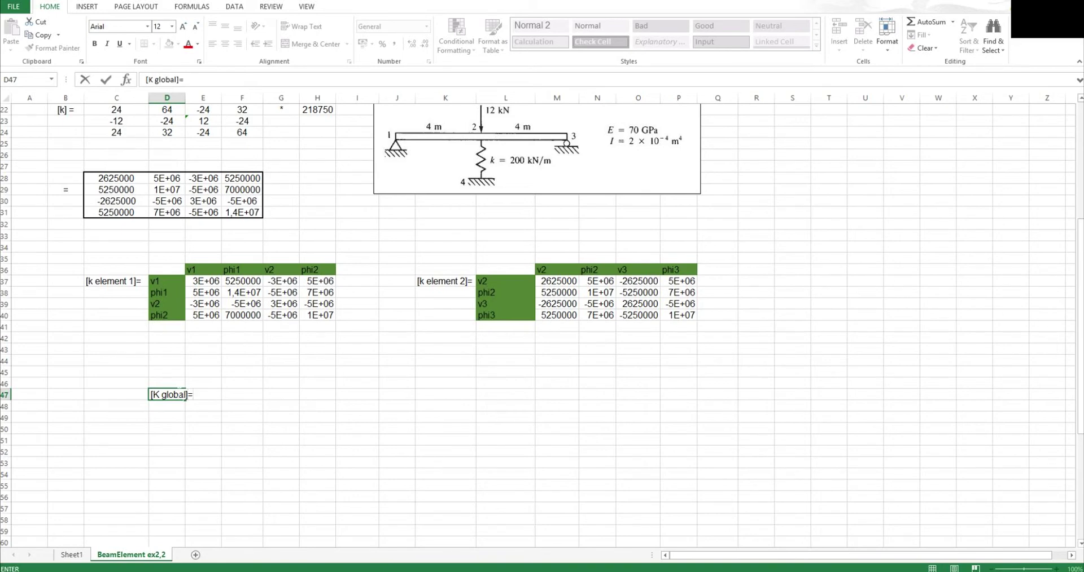
type("K global]=")
key("Tab")
left_click(242, 383)
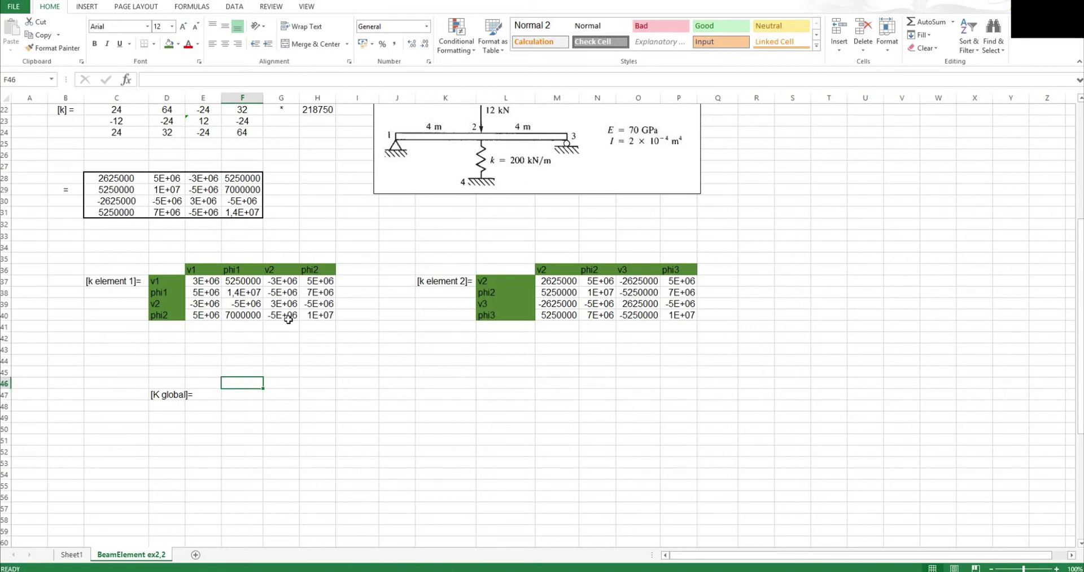
left_click_drag(165, 270, 319, 314)
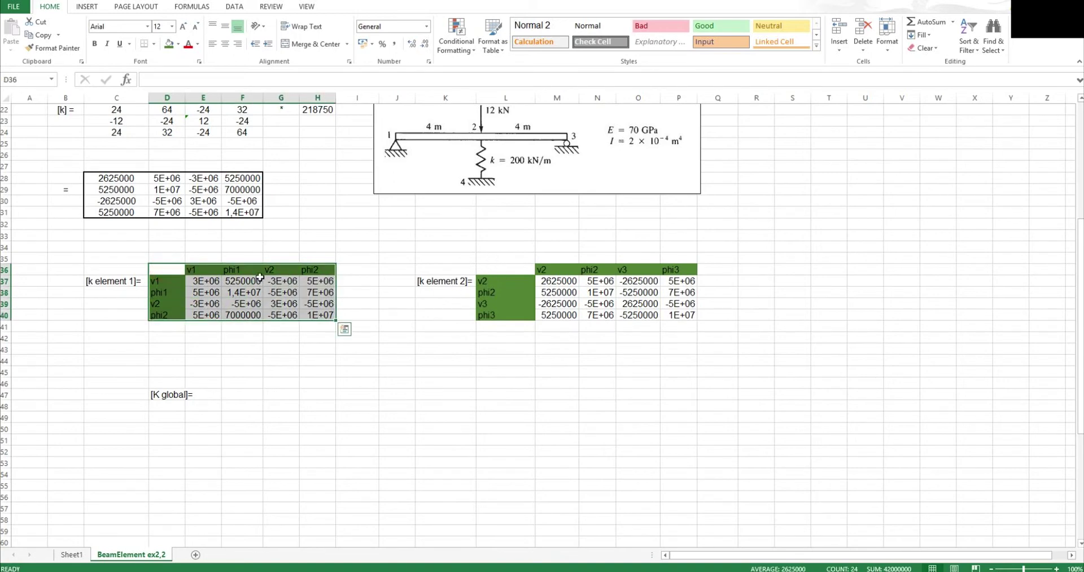
left_click_drag(501, 270, 690, 310)
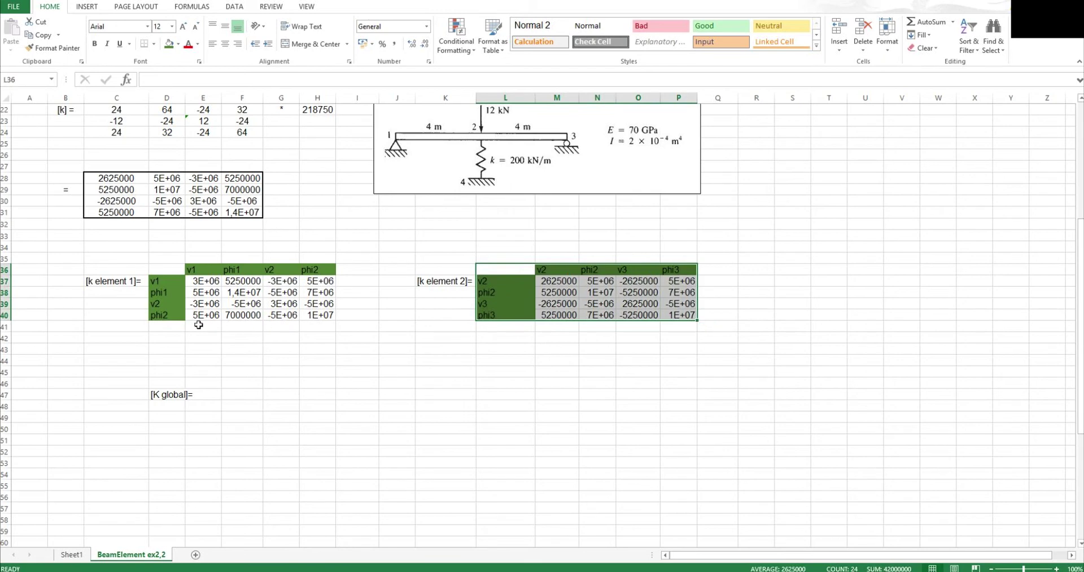
left_click(199, 282)
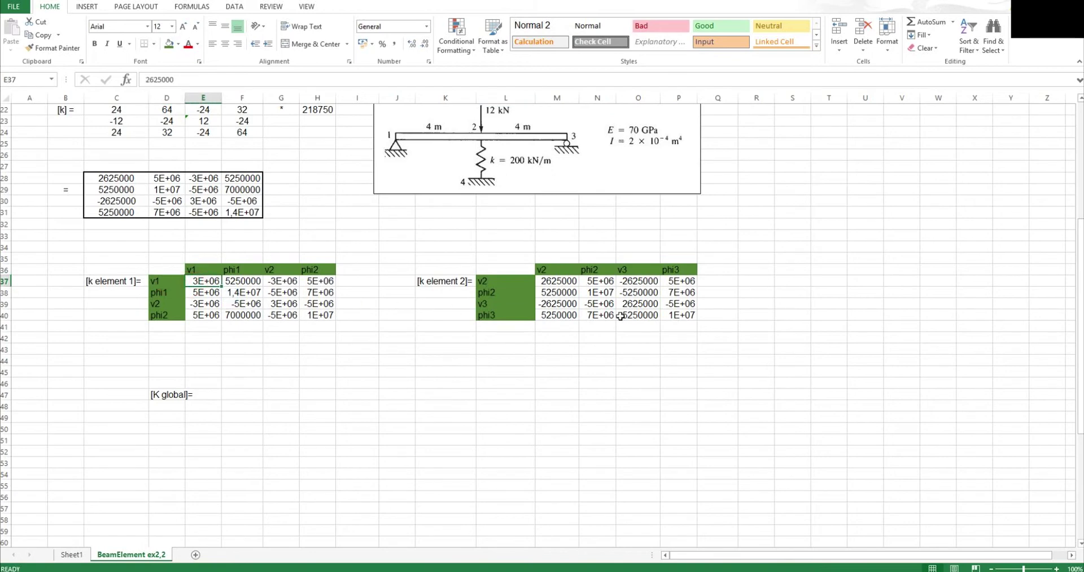
scroll(287, 394, "up", 1)
Label the first three columns of the global matrix in F46 to H46 as v2, phi1 and phi1
left_click(243, 419)
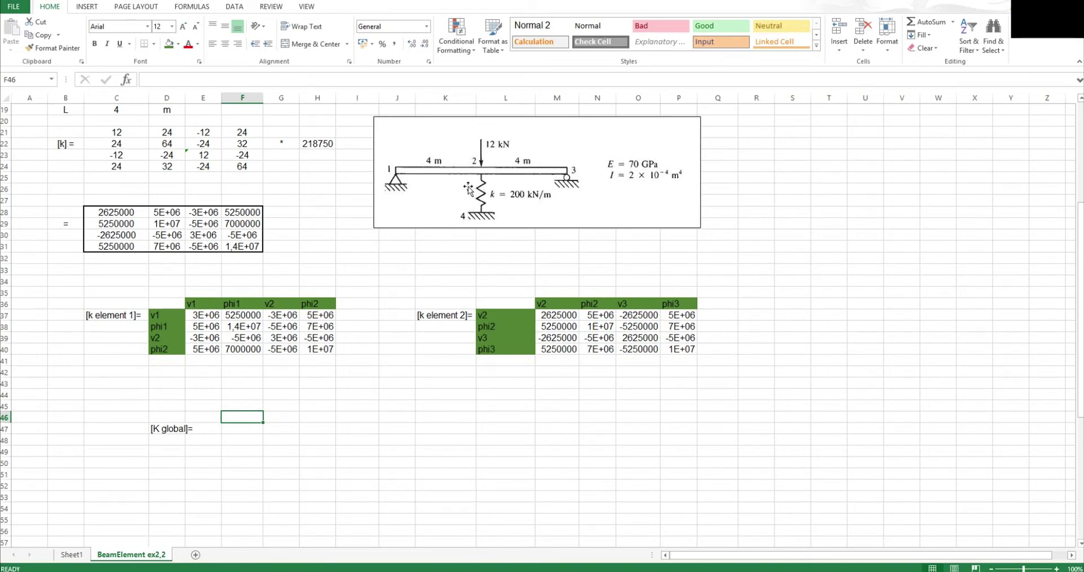
left_click(244, 437)
left_click(252, 417)
type("v2")
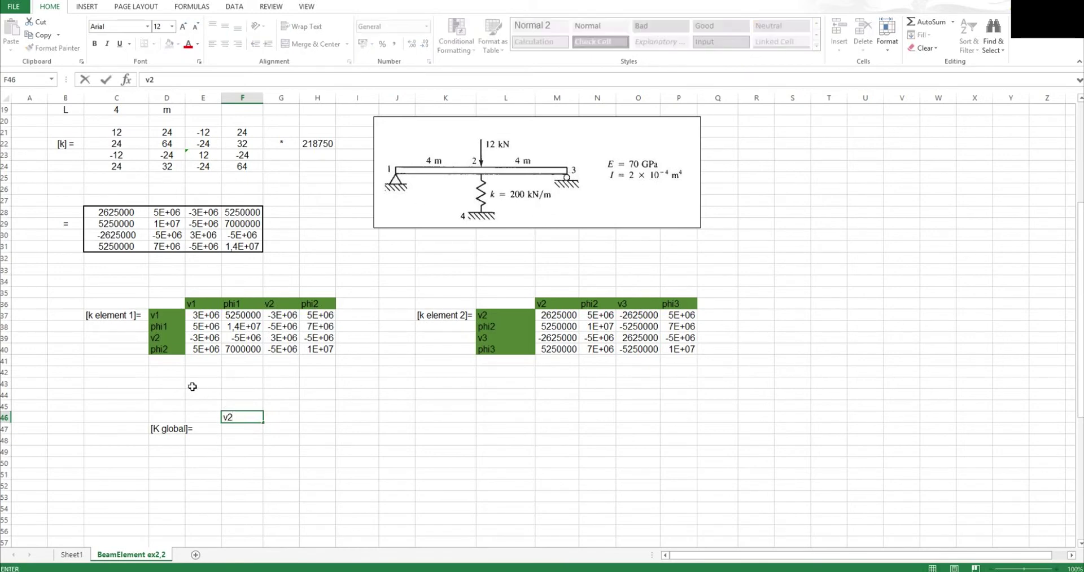
key("Tab")
type("phi")
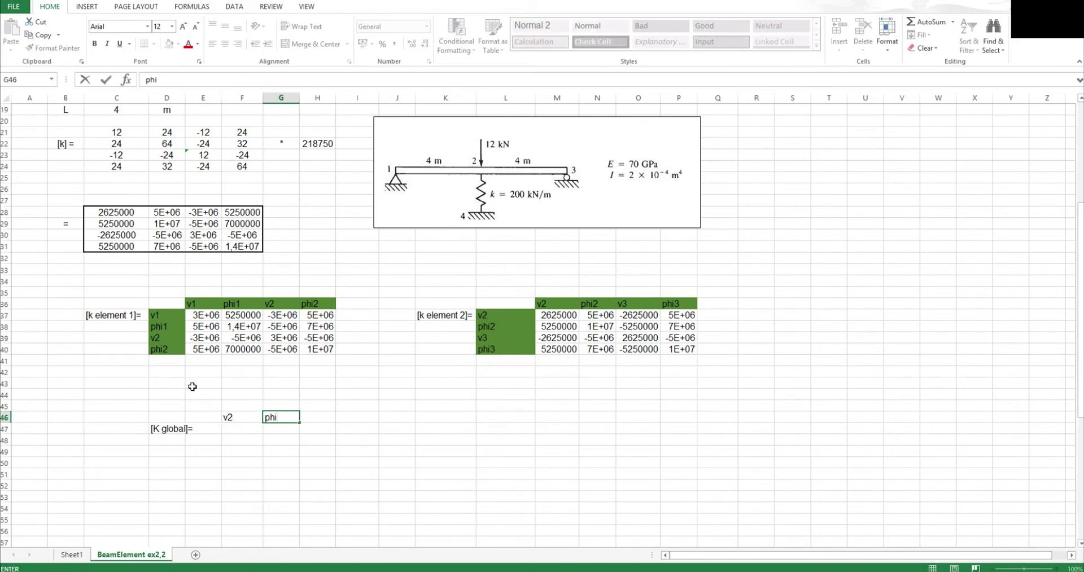
key("Tab")
type("ph")
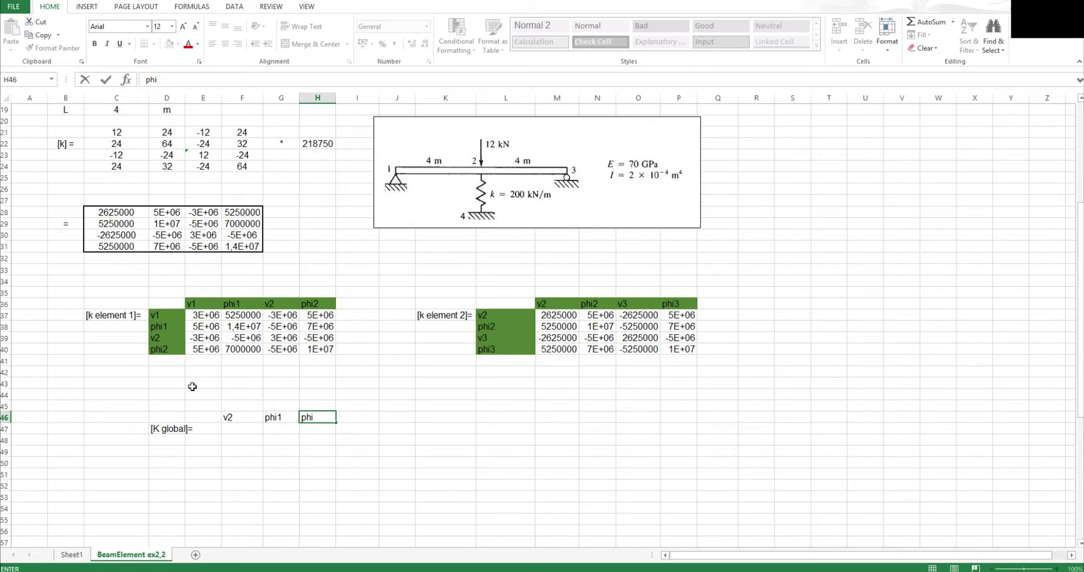
type("i1")
key("Tab")
Label the remaining global matrix columns in I46 to K46 as phi3, v1 and v3
type("p")
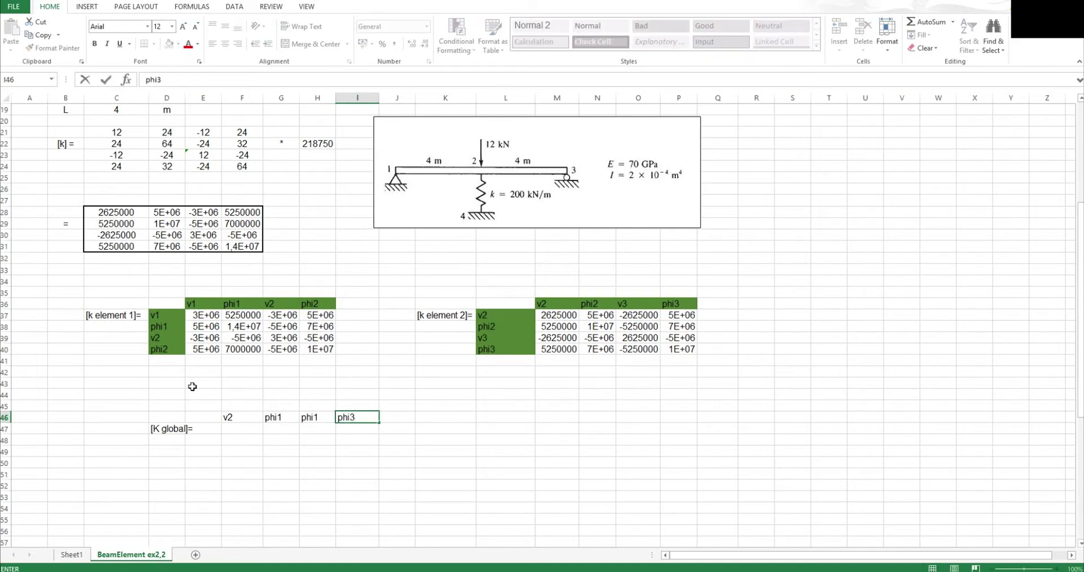
key("Tab")
type("v1")
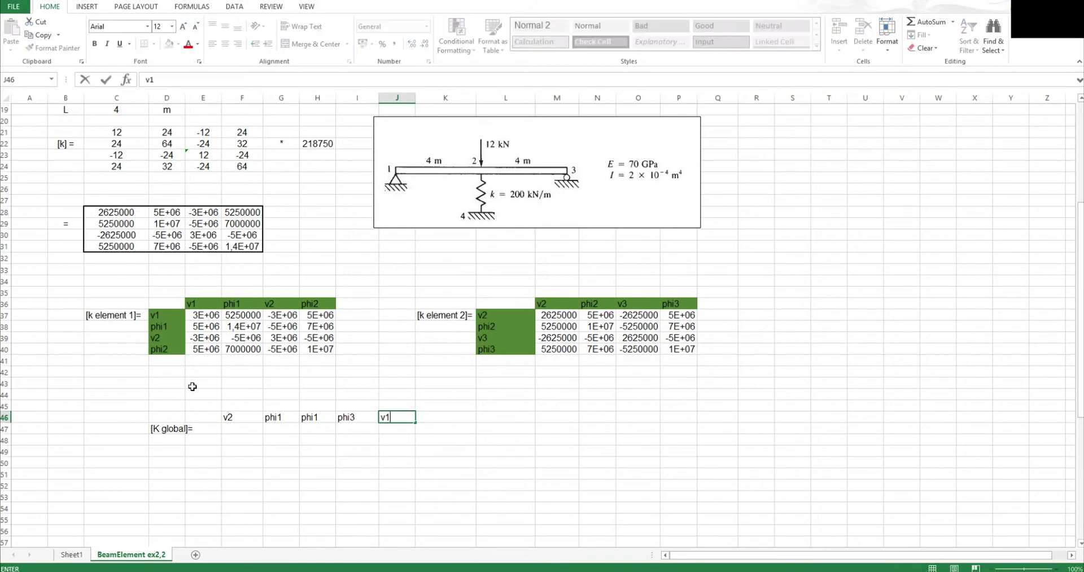
key("Tab")
type("v3")
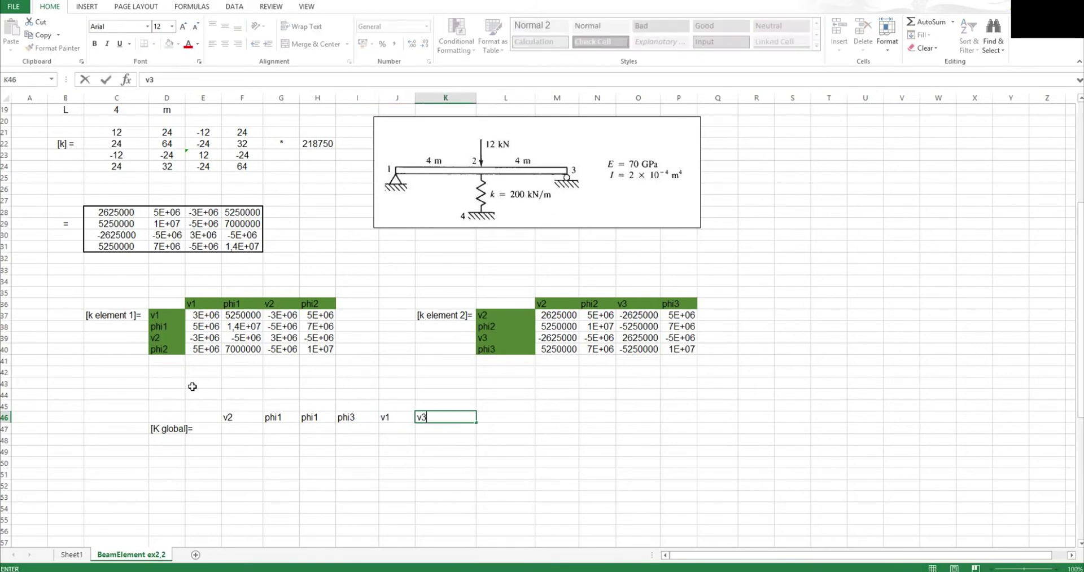
key("Tab")
Fill the global matrix headers in F46 to K46 green and paste them transposed as row labels in E47 to E52
left_click_drag(237, 418, 467, 413)
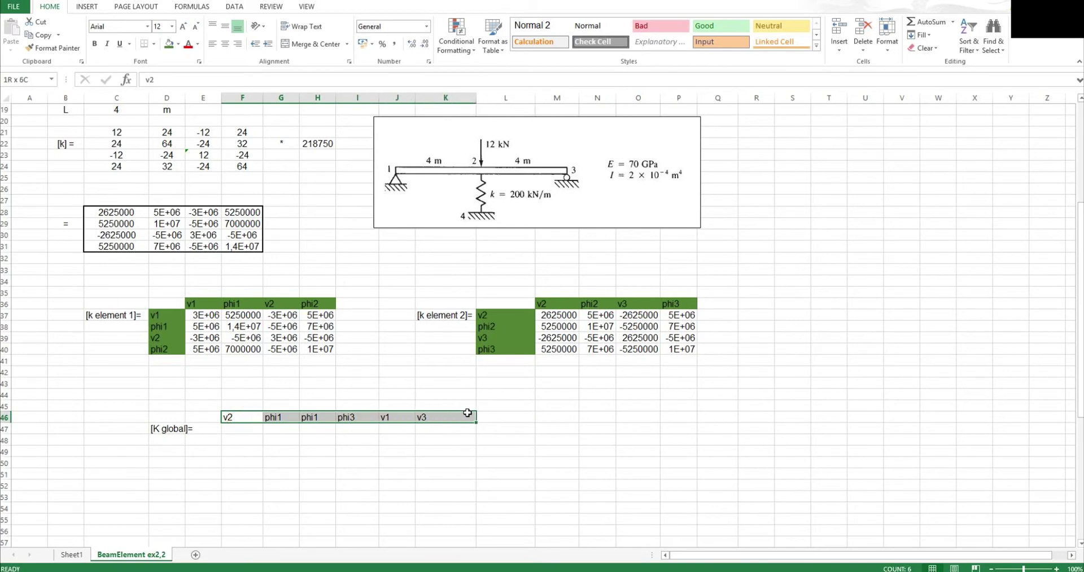
left_click(168, 43)
right_click(346, 421)
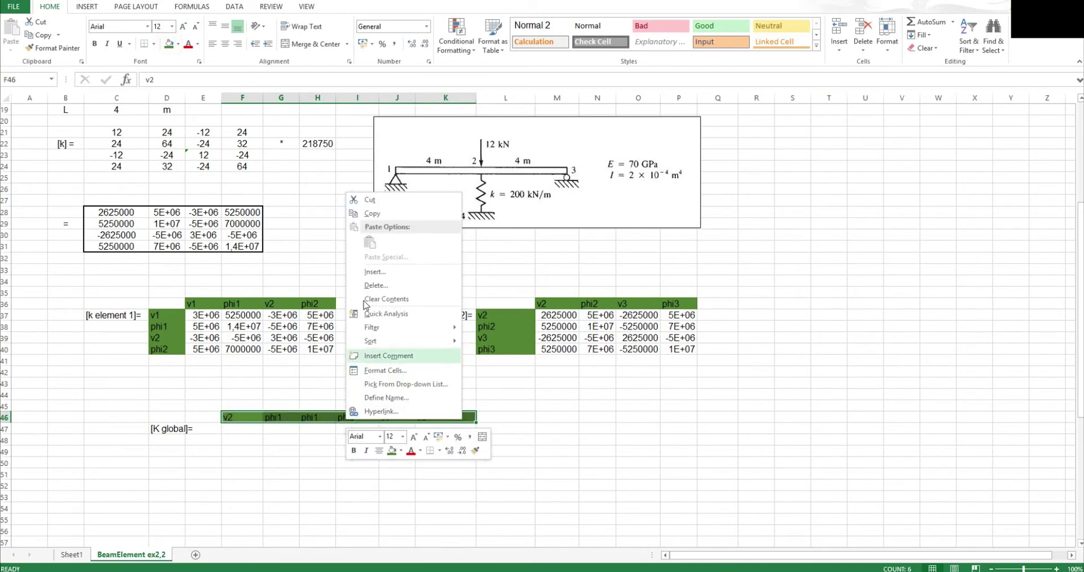
left_click(368, 214)
right_click(214, 432)
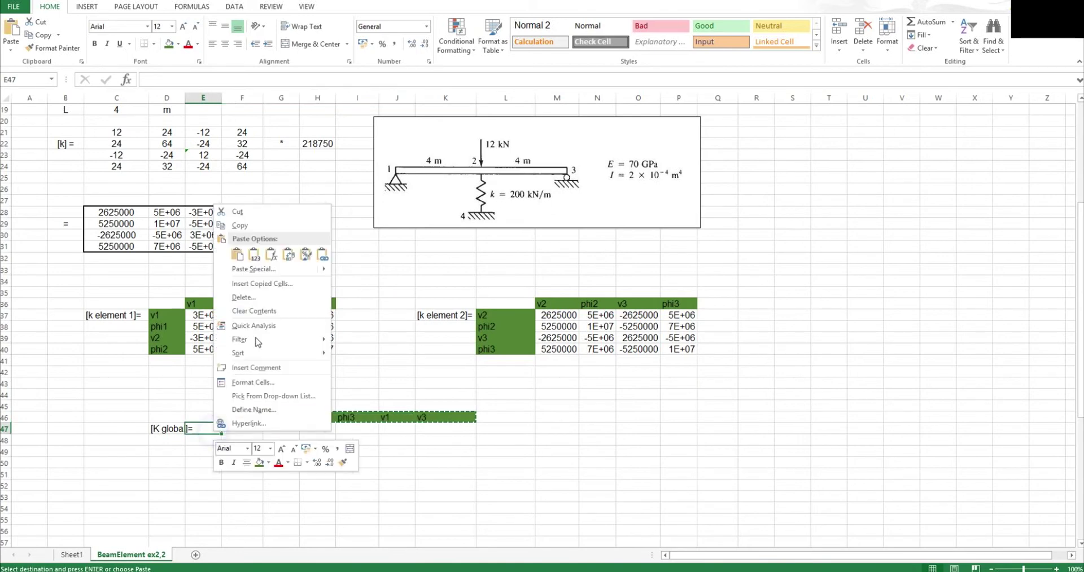
left_click(288, 255)
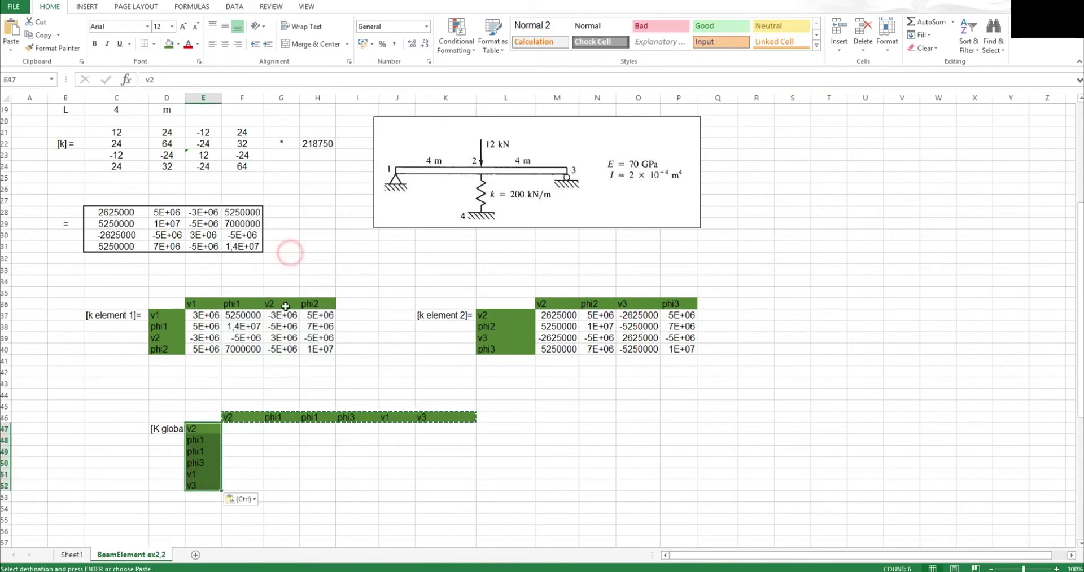
Widen column D to fit the "[K global]=" label
left_click(235, 441)
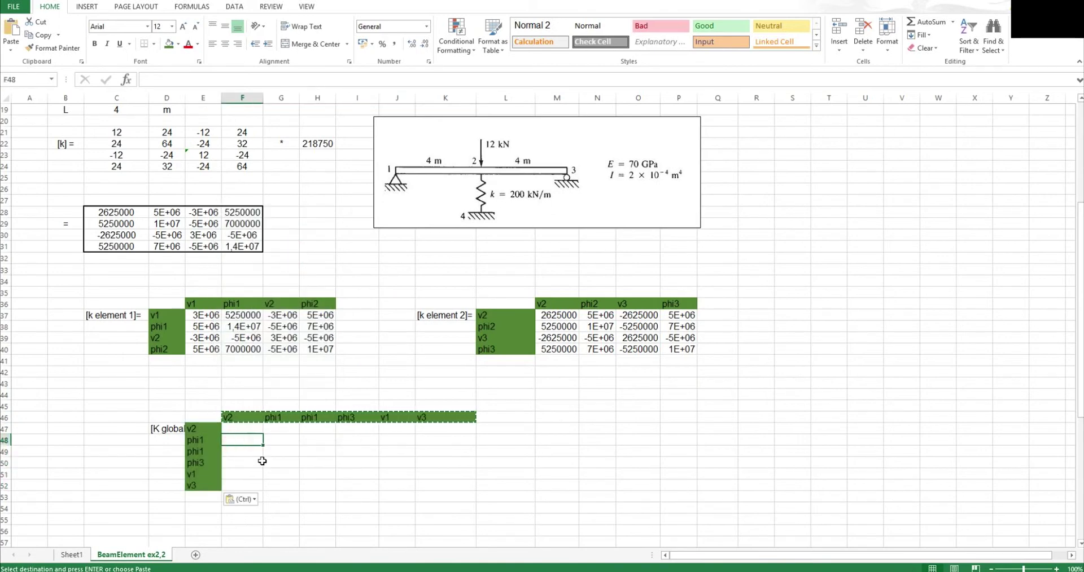
double_click(185, 98)
left_click(296, 473)
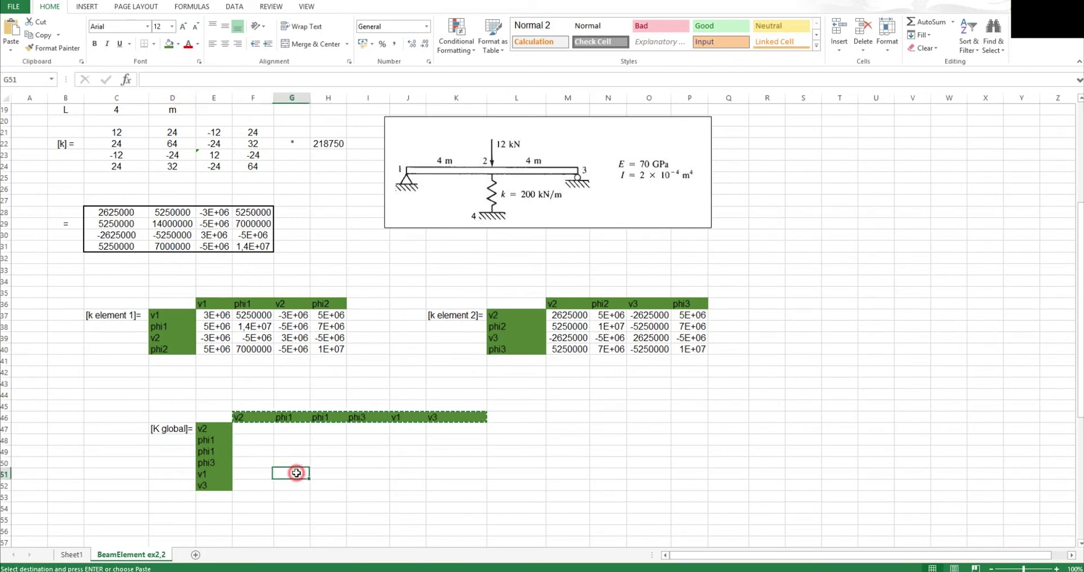
Start a formula in F47 with IFERROR around a VLOOKUP of E47 in the element 1 table D37:H40
left_click(248, 428)
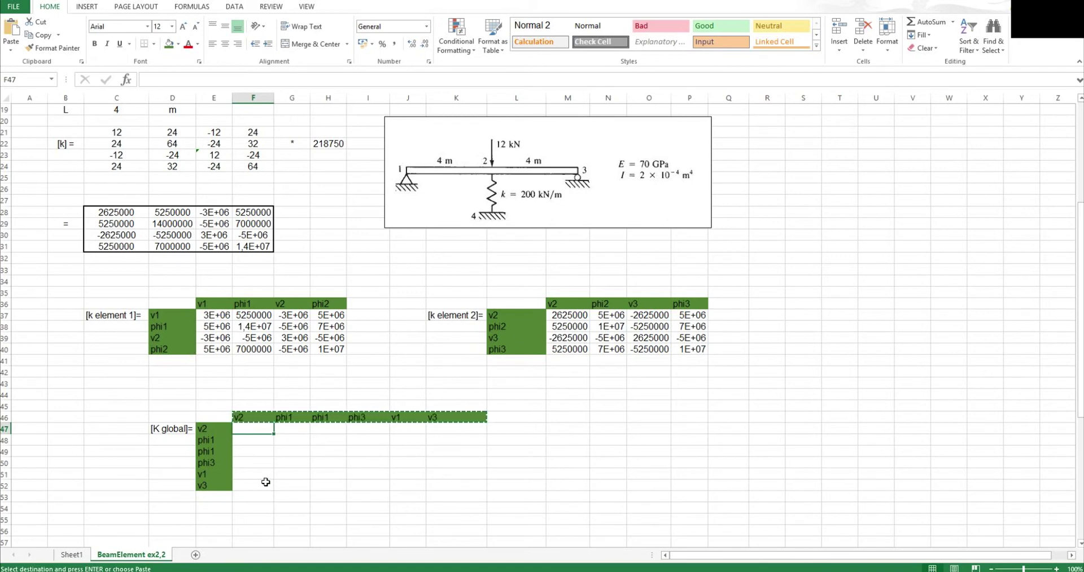
type("=")
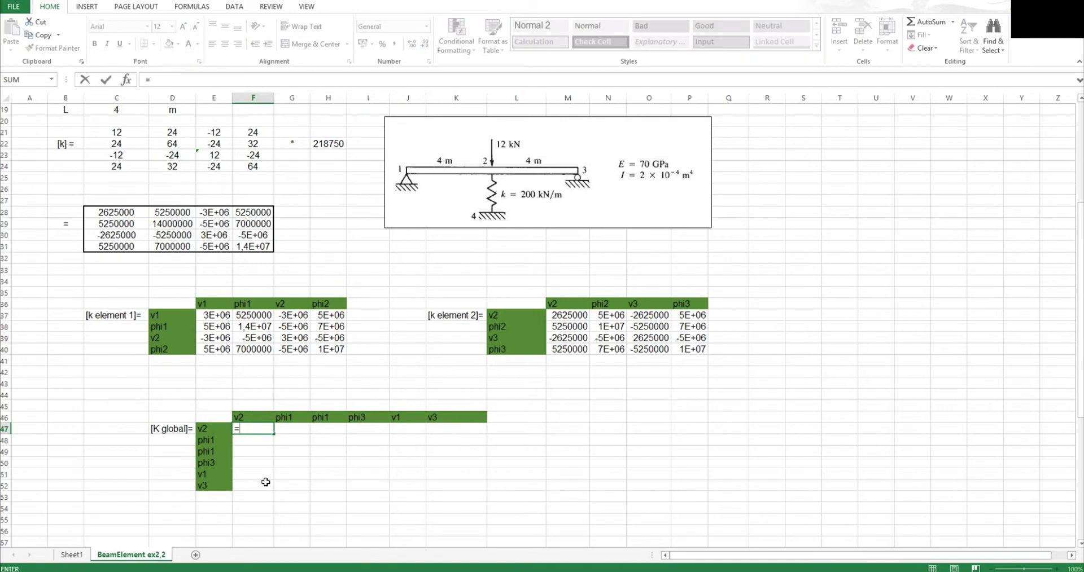
type("ife")
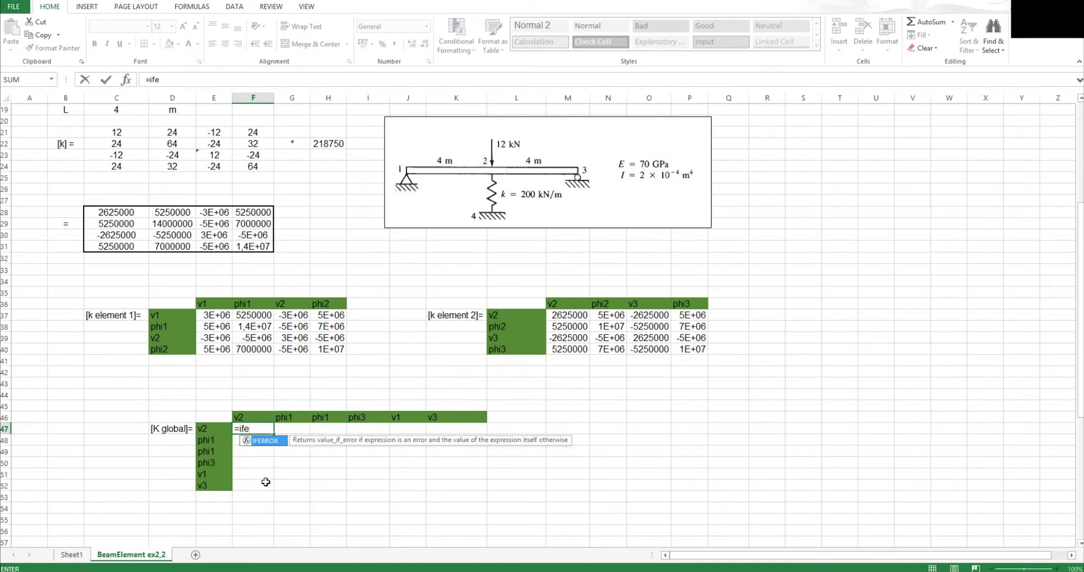
key("Tab")
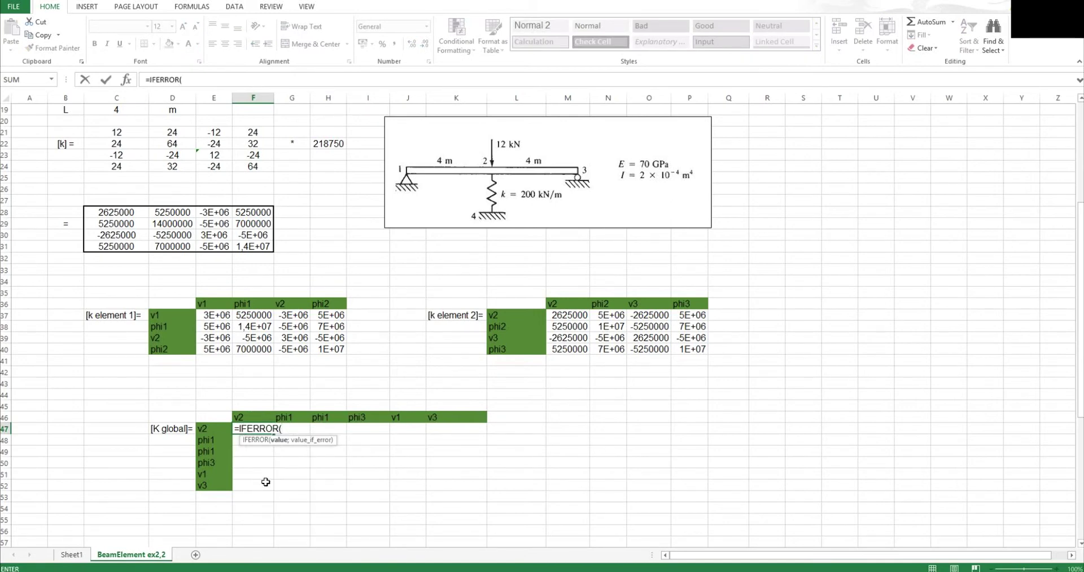
type("vl")
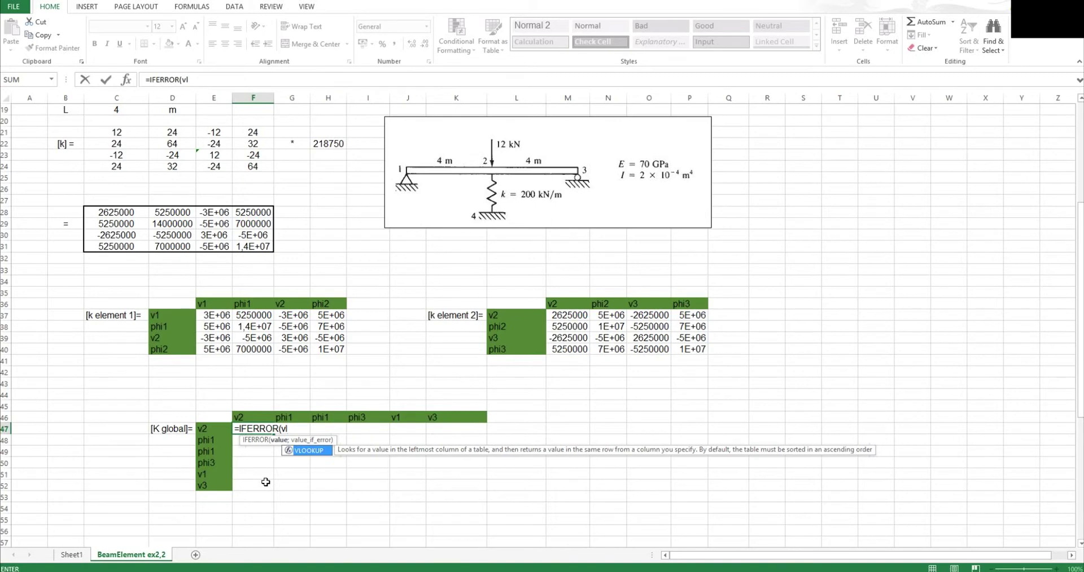
key("Tab")
left_click(203, 429)
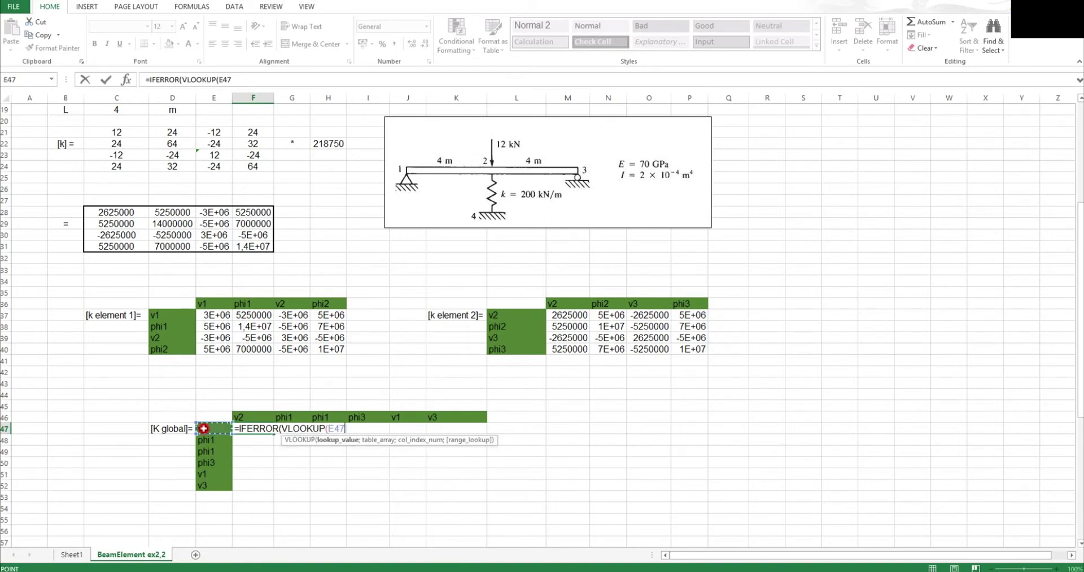
type(";")
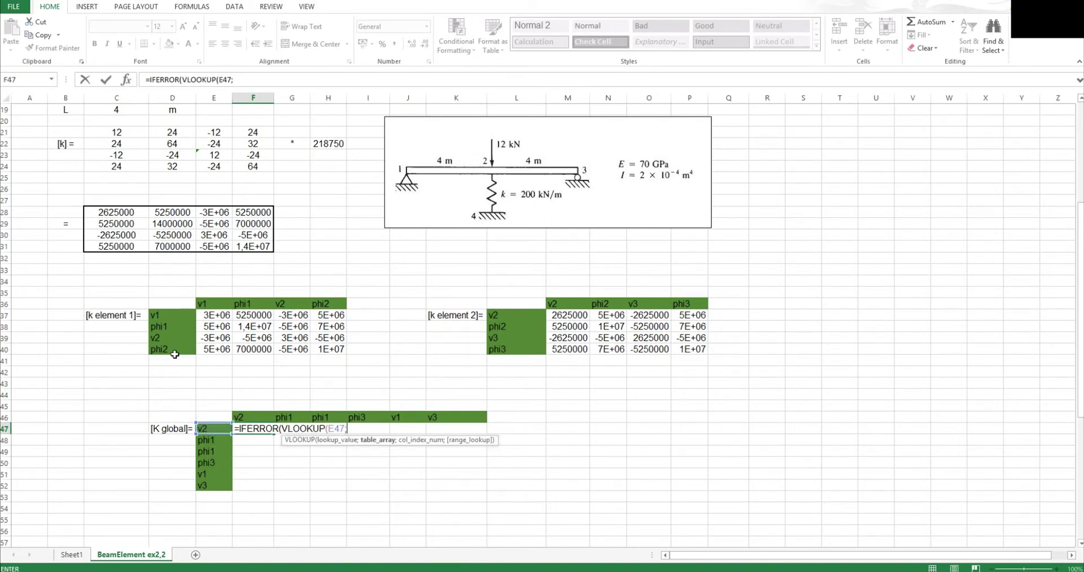
left_click_drag(163, 316, 320, 347)
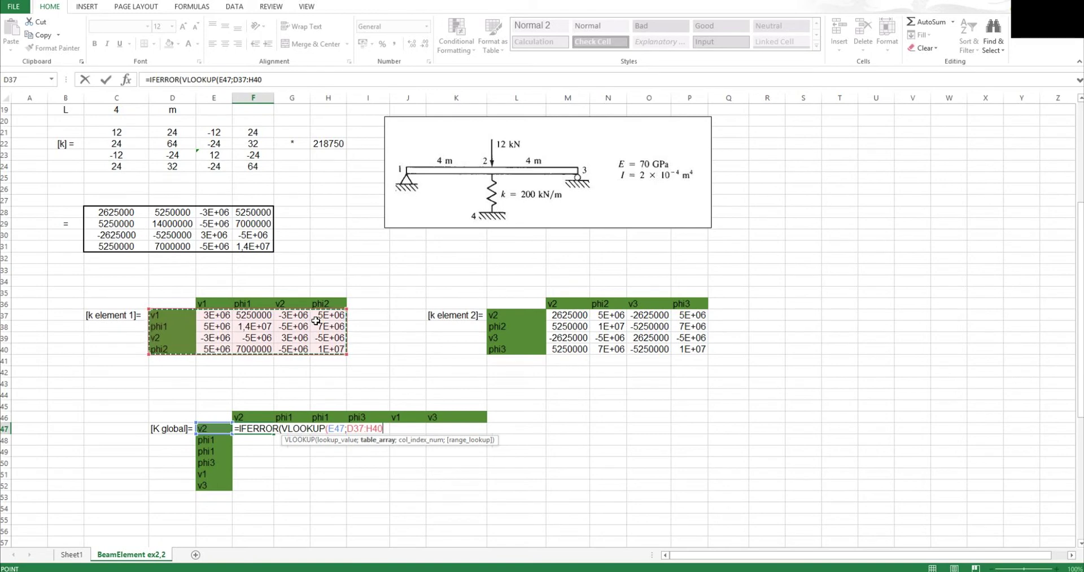
type(";")
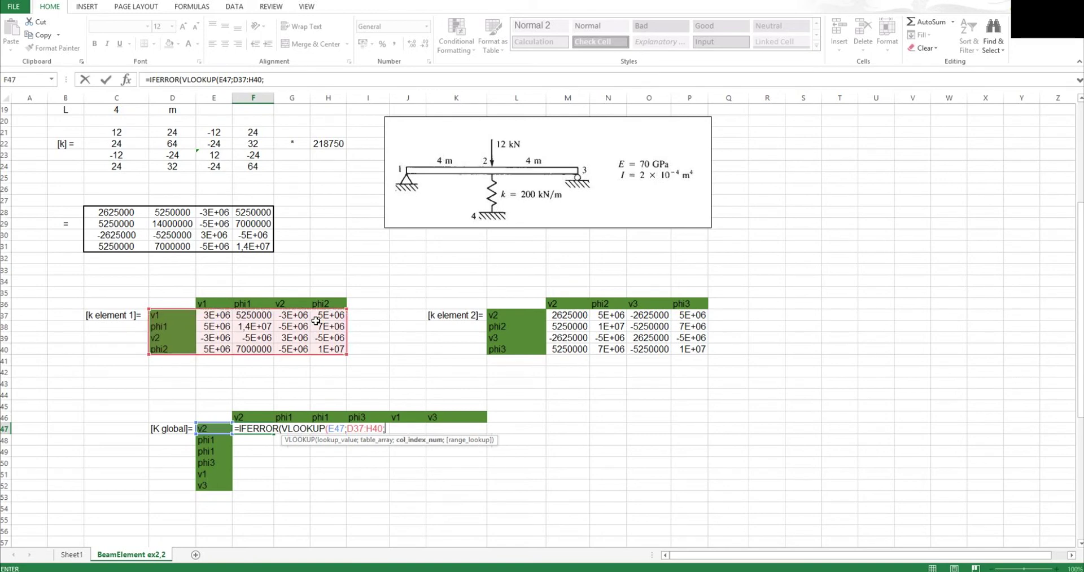
Give the VLOOKUP in F47 the column index MATCH(F46;D36:H36;0), matching the column label against the element 1 headers
type("mat")
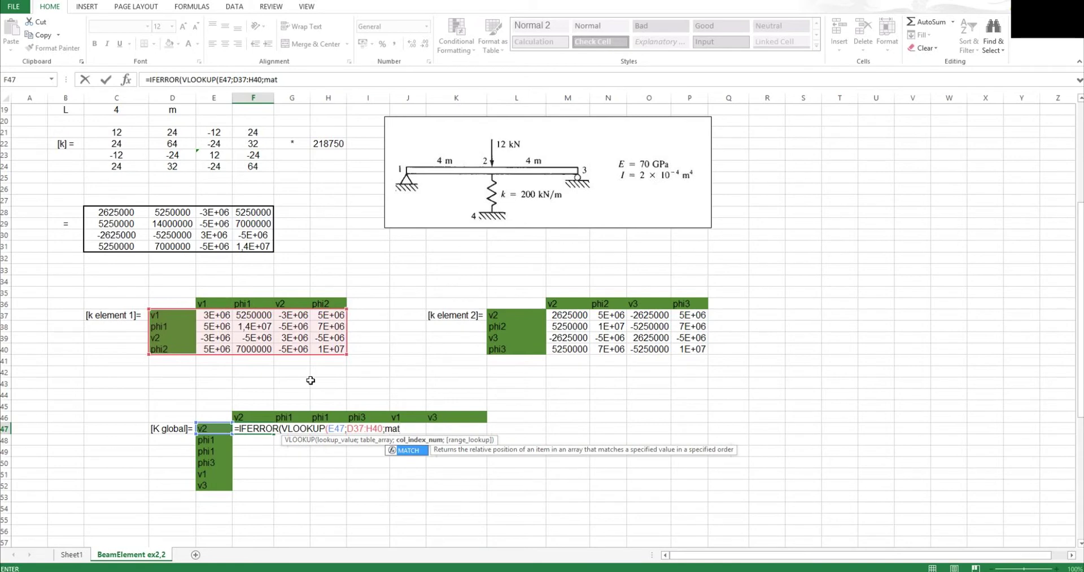
key("Tab")
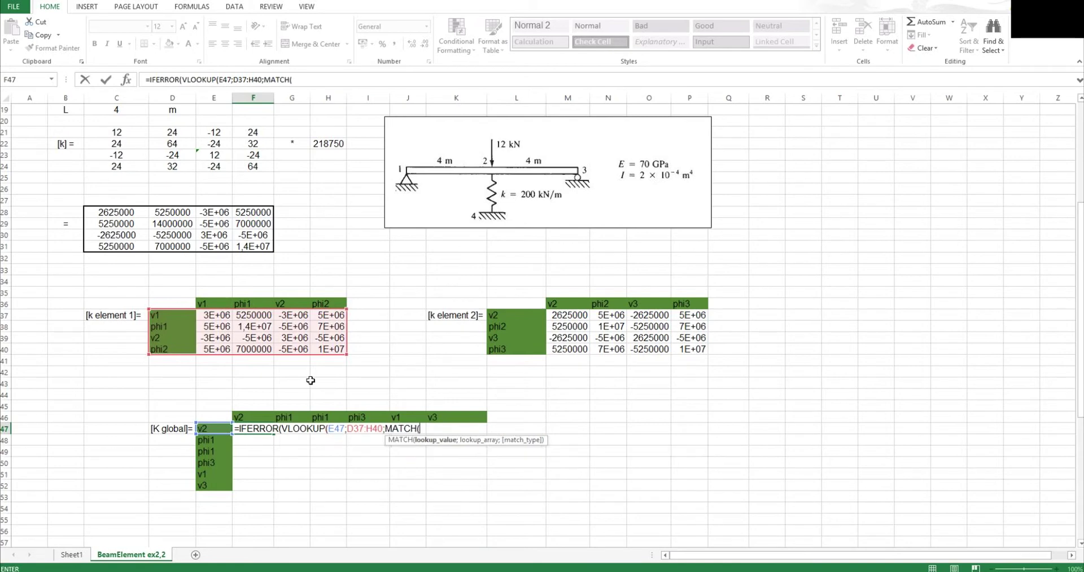
left_click(241, 416)
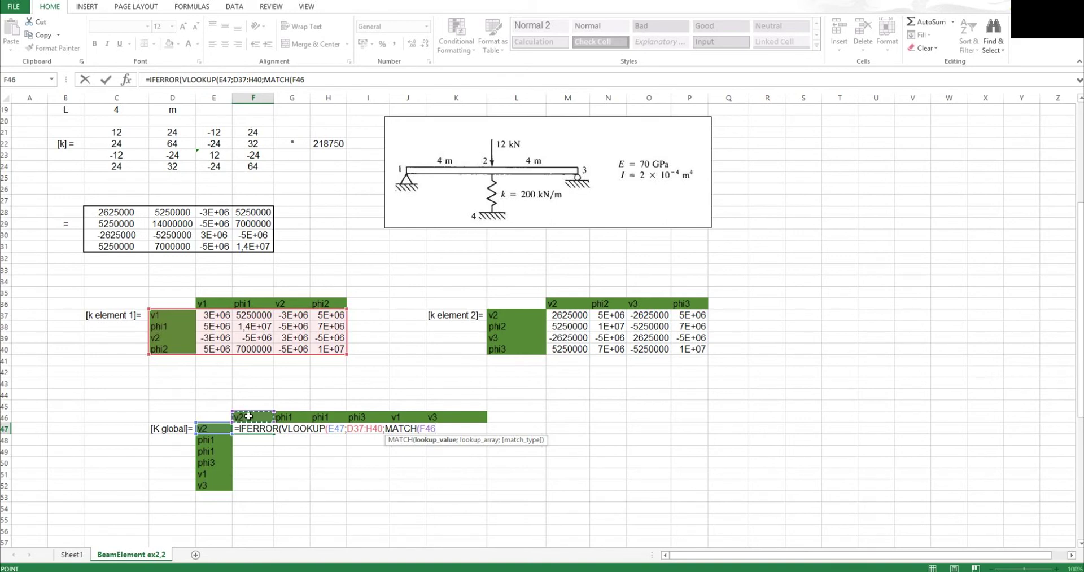
type(";")
left_click_drag(170, 302, 338, 305)
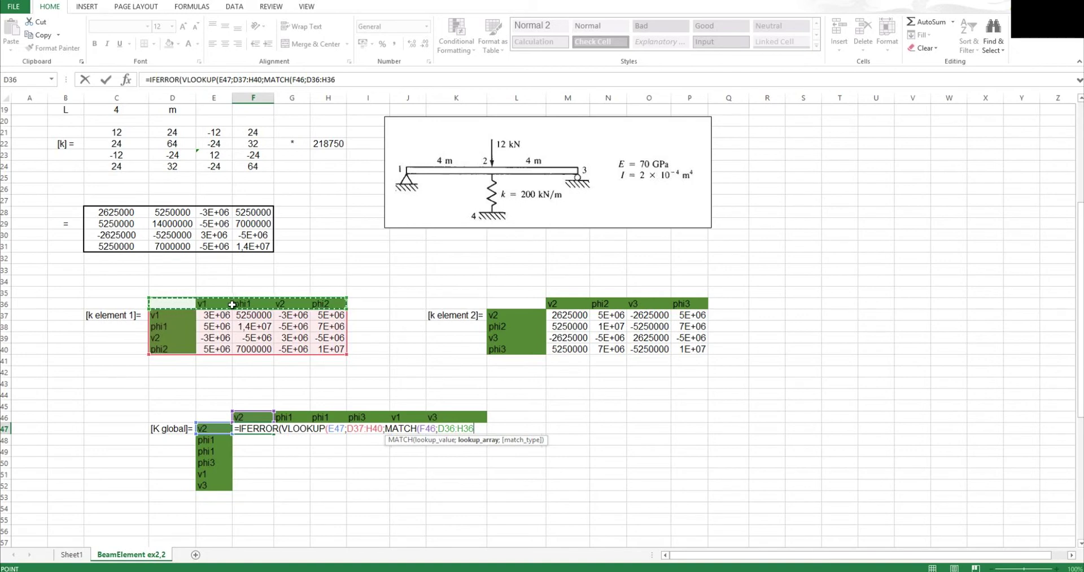
type(";")
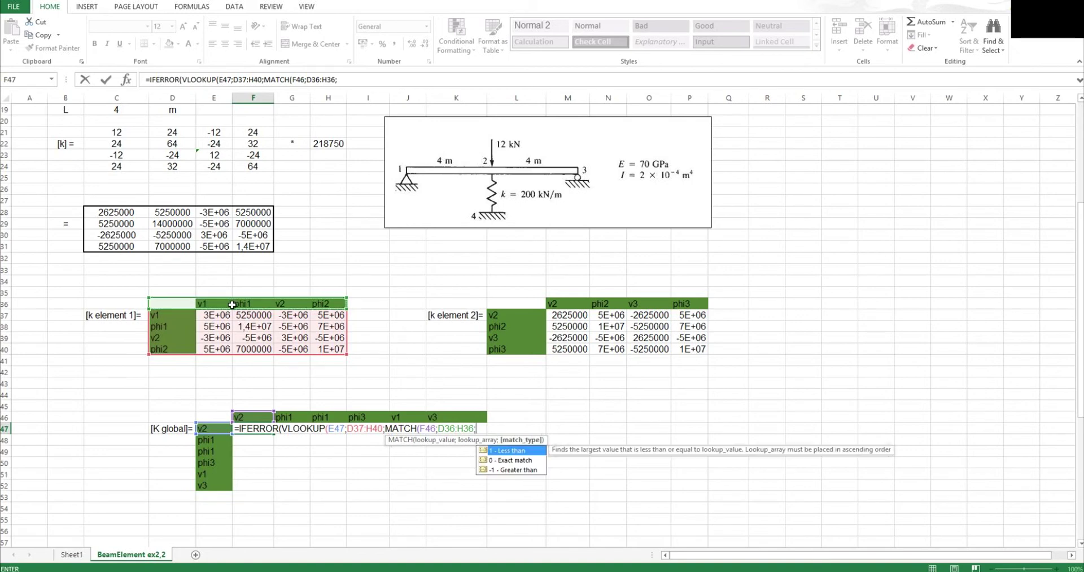
type("0")
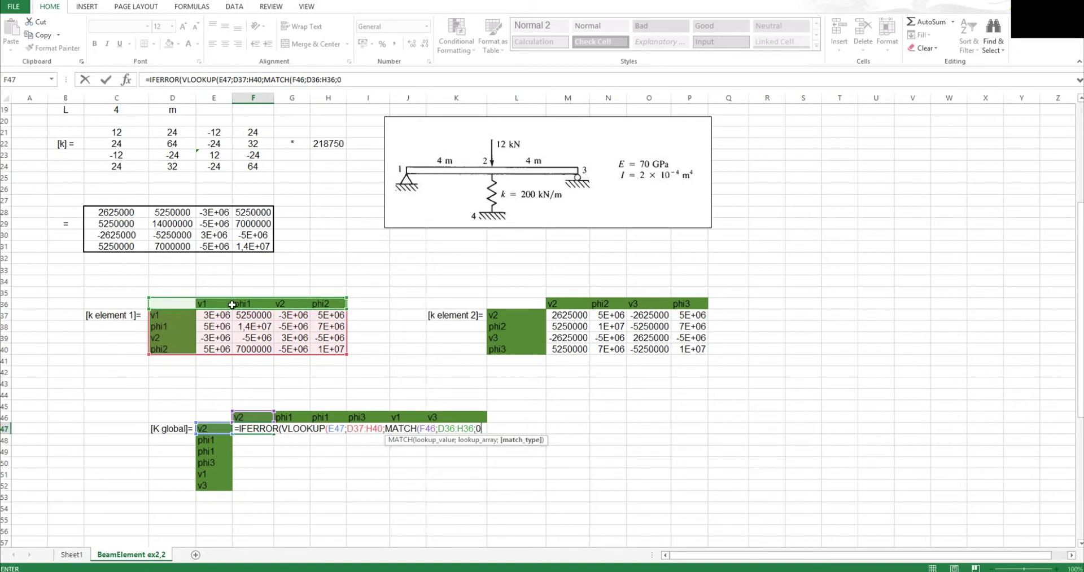
type(")")
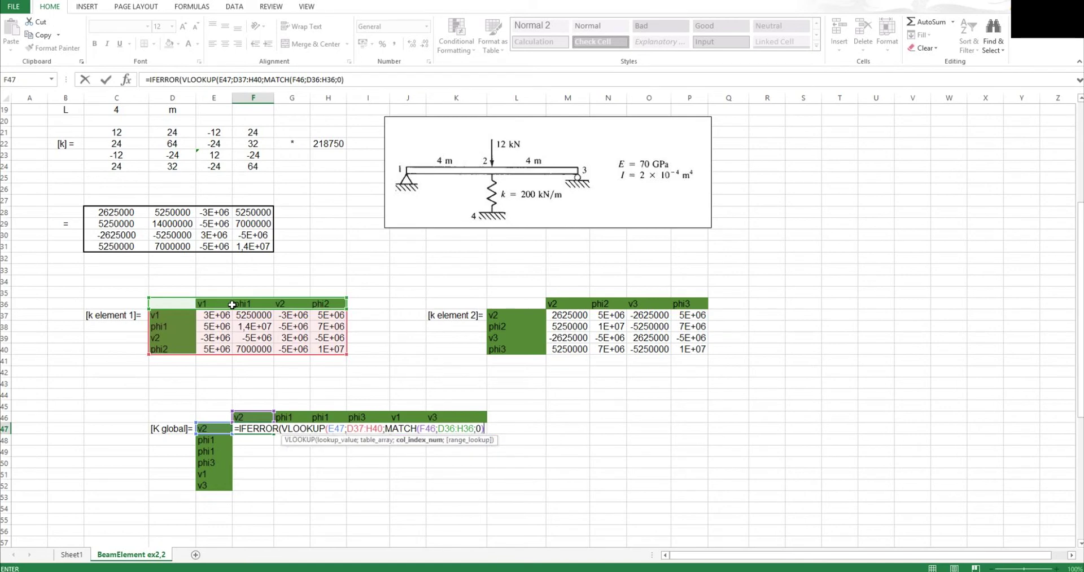
Complete the formula in F47 with FALSE for an exact VLOOKUP match and 0 as the IFERROR fallback value
type(";")
key("Down")
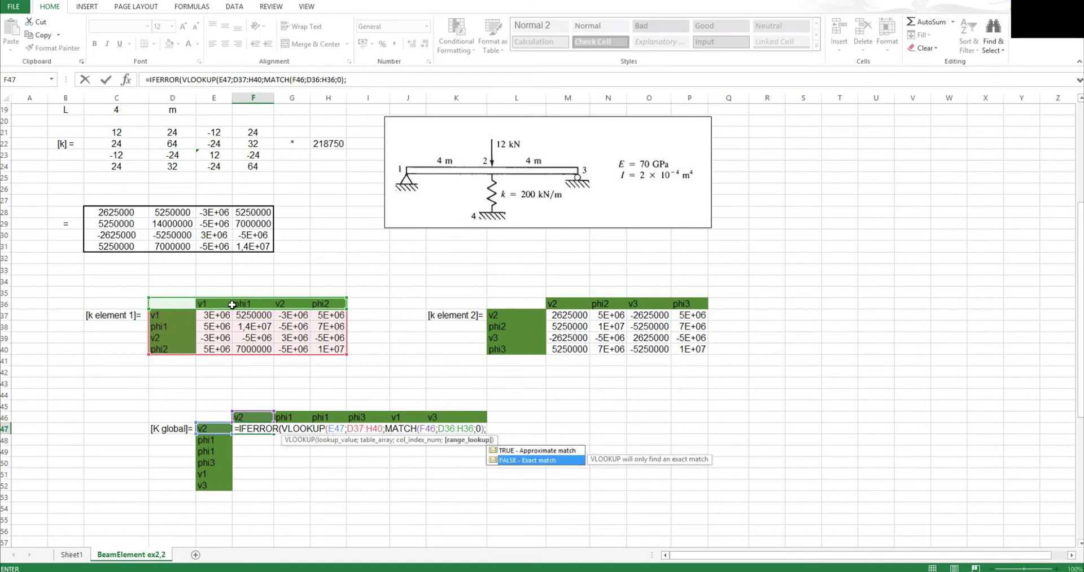
key("Tab")
type(")")
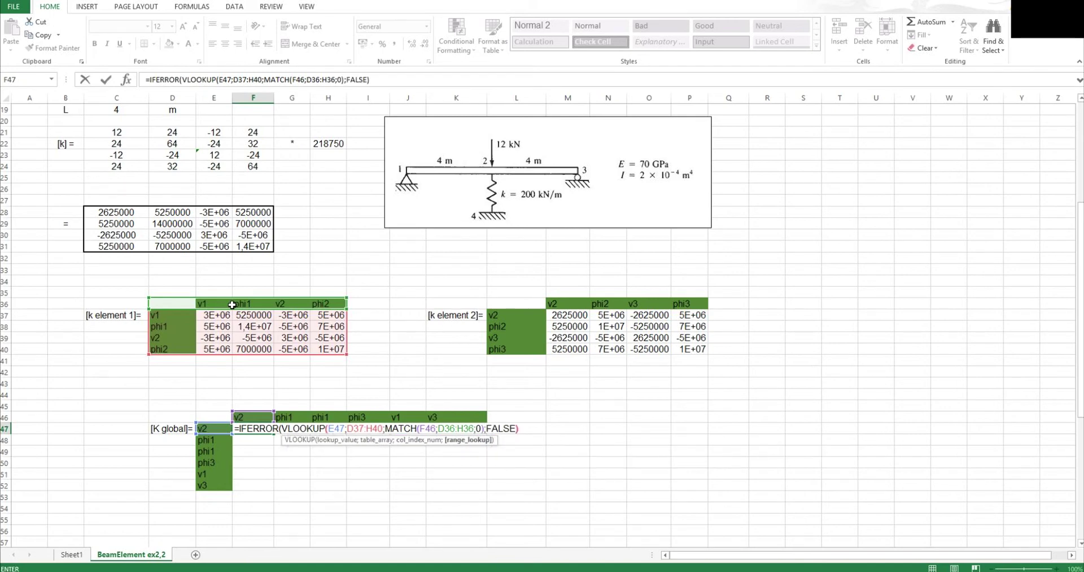
type(";0)")
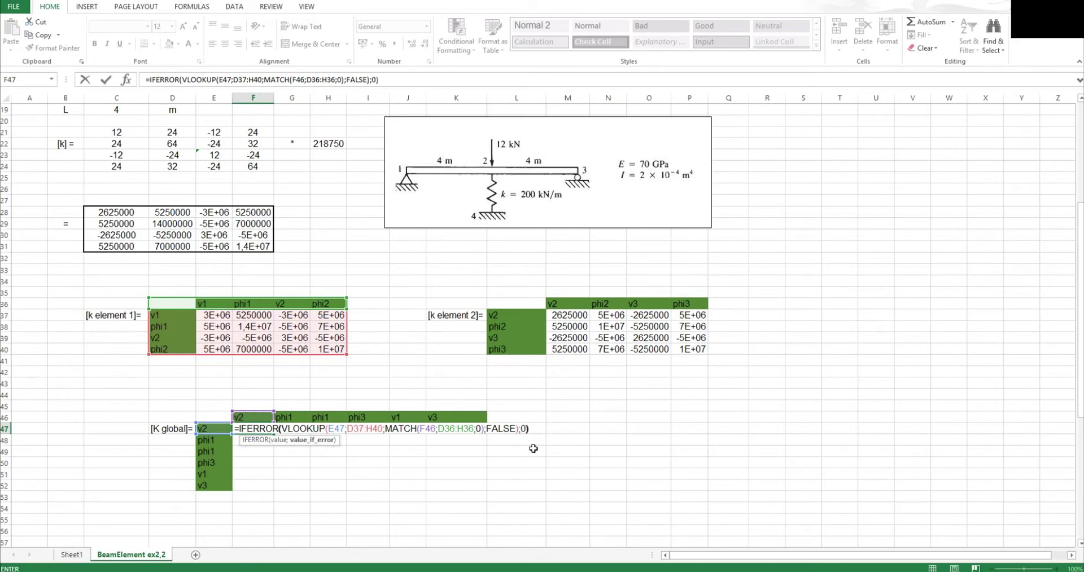
Make the element 1 table range $D$37:$H$40 and the header range $D$36:$H$36 absolute in the F47 formula
key("Right")
left_click(402, 81)
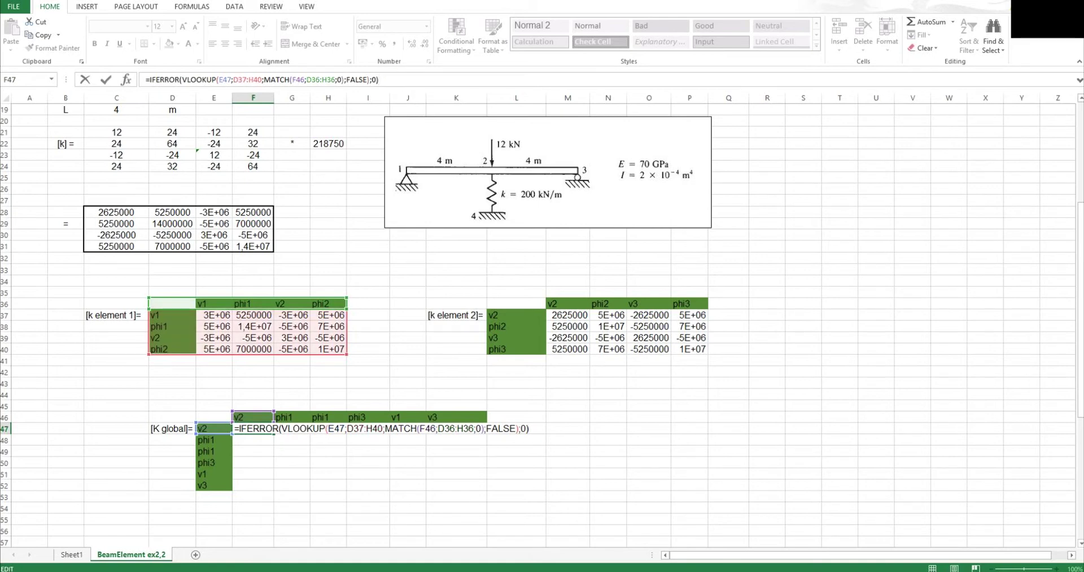
left_click(238, 79)
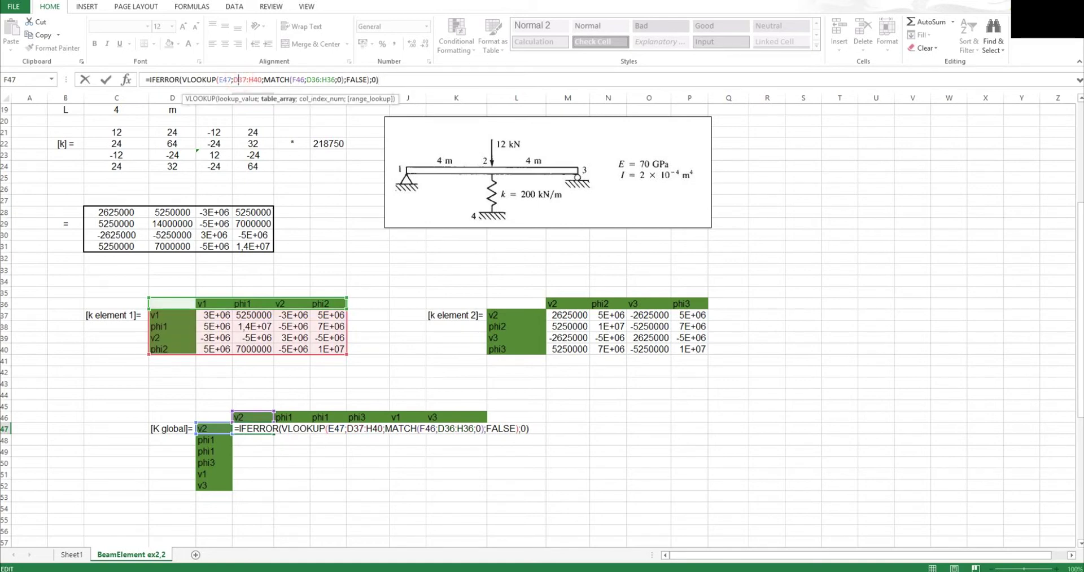
key("F4")
key("F4")
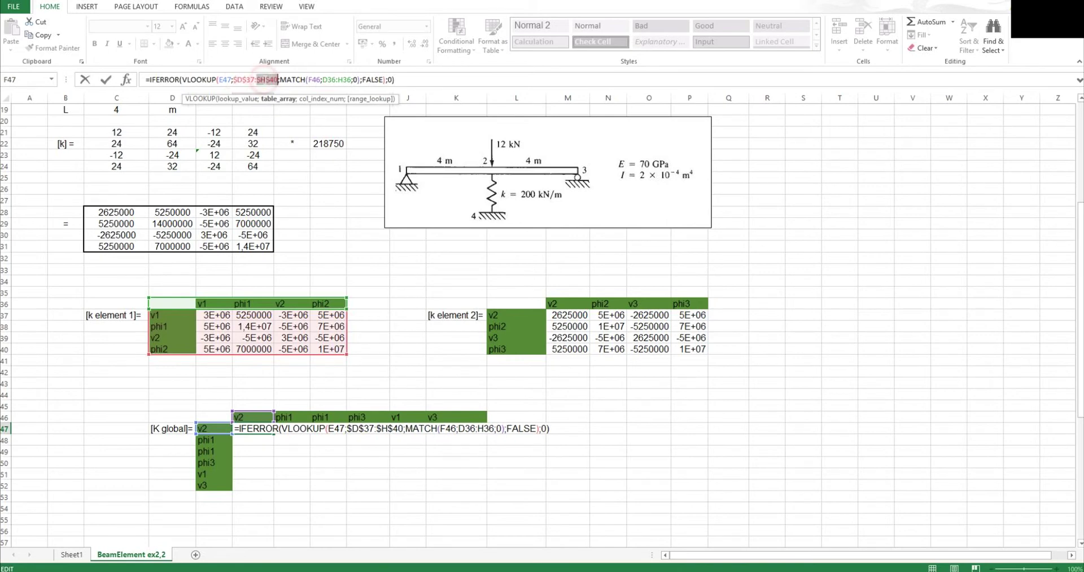
left_click(327, 80)
key("F4")
left_click(357, 80)
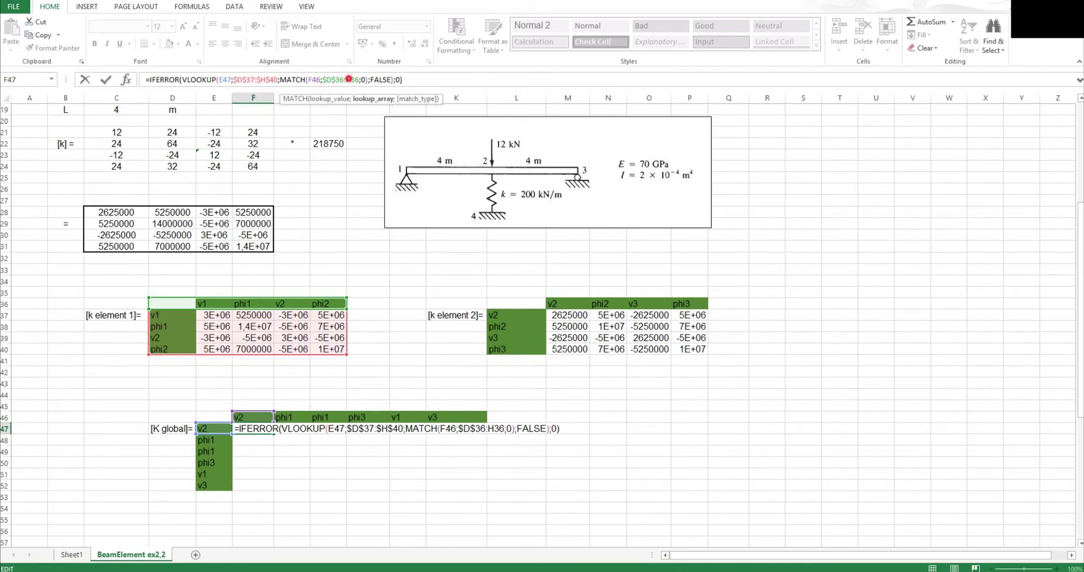
key("F4")
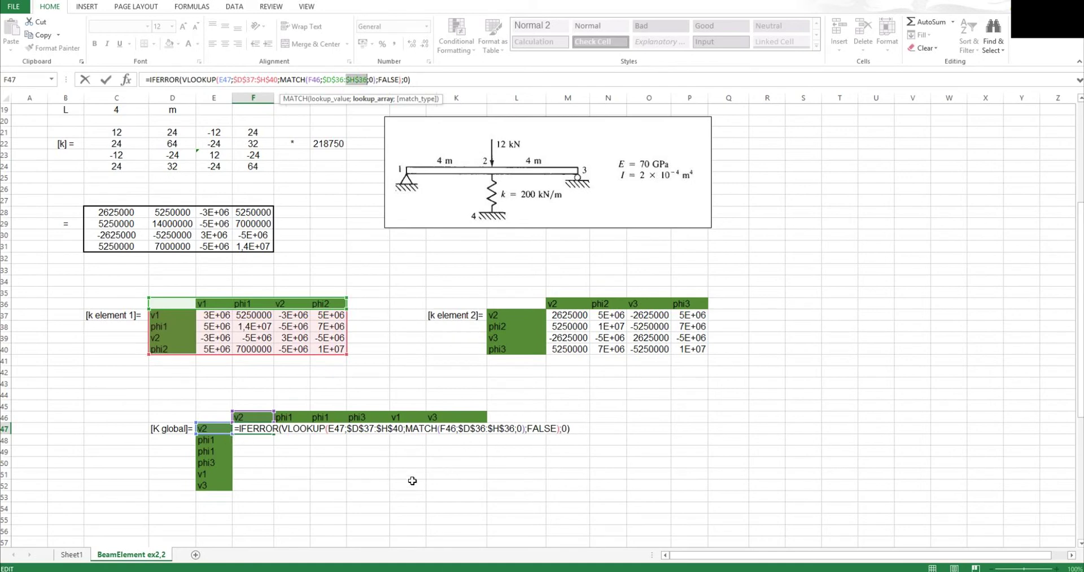
Lock the column of the row label reference as $E47 and the row of the column label reference as F$46
left_click(426, 80)
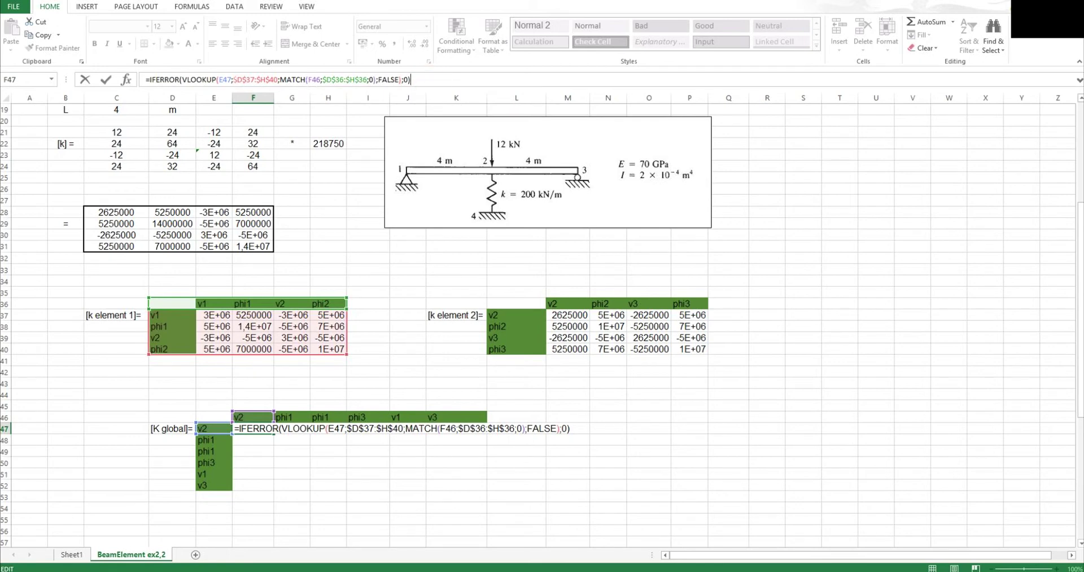
left_click(221, 79)
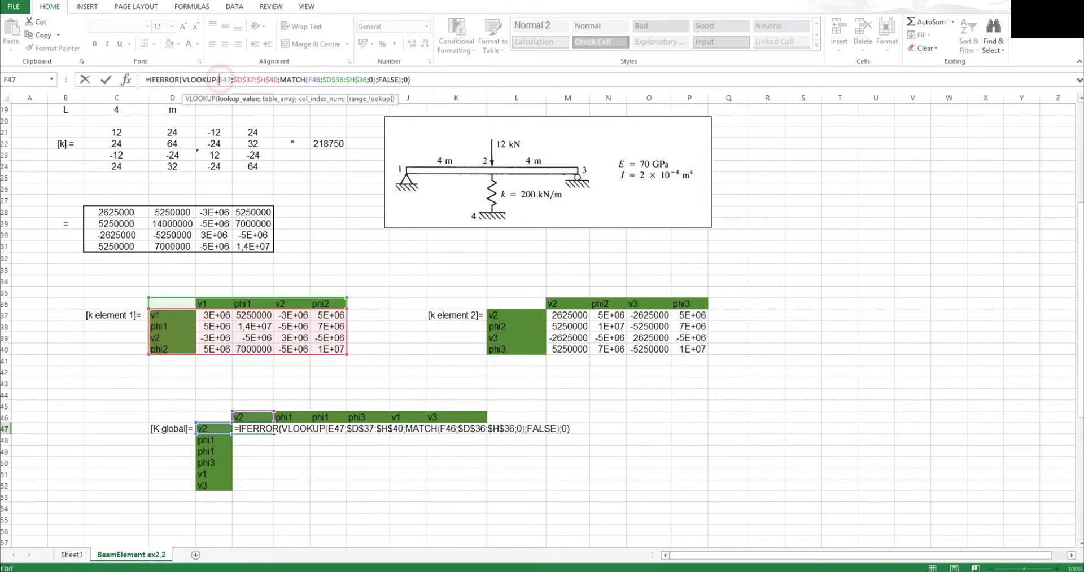
type("$")
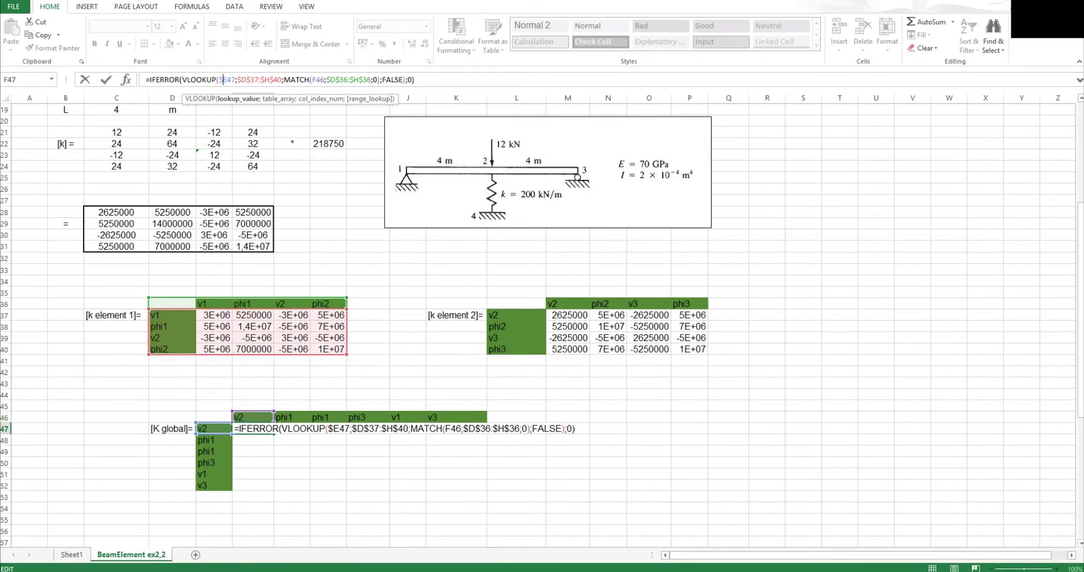
left_click(318, 80)
type("$")
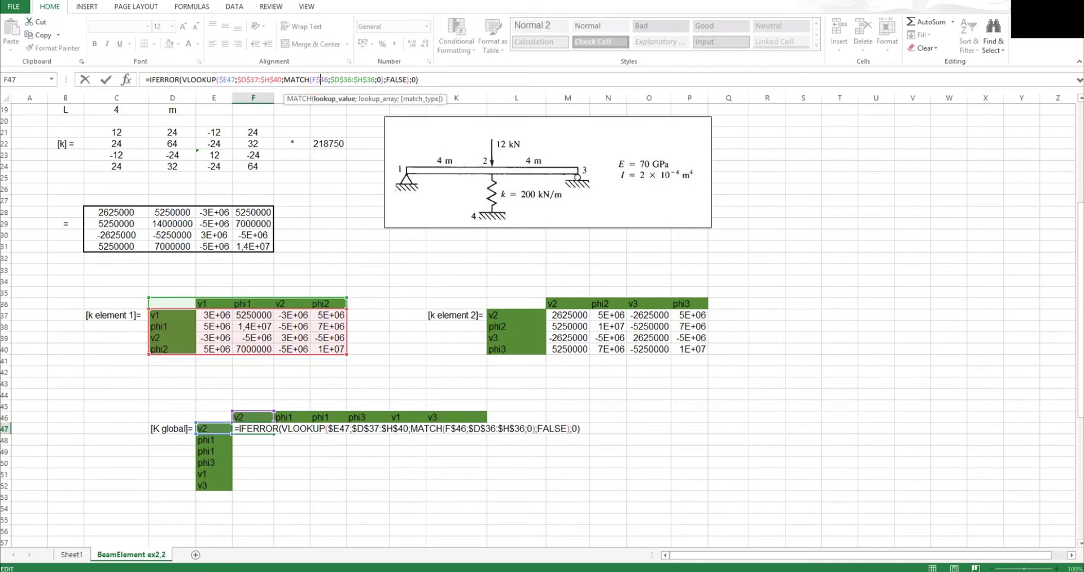
Append a plus sign and a copy of the whole IFERROR term to the end of the F47 formula
left_click(428, 80)
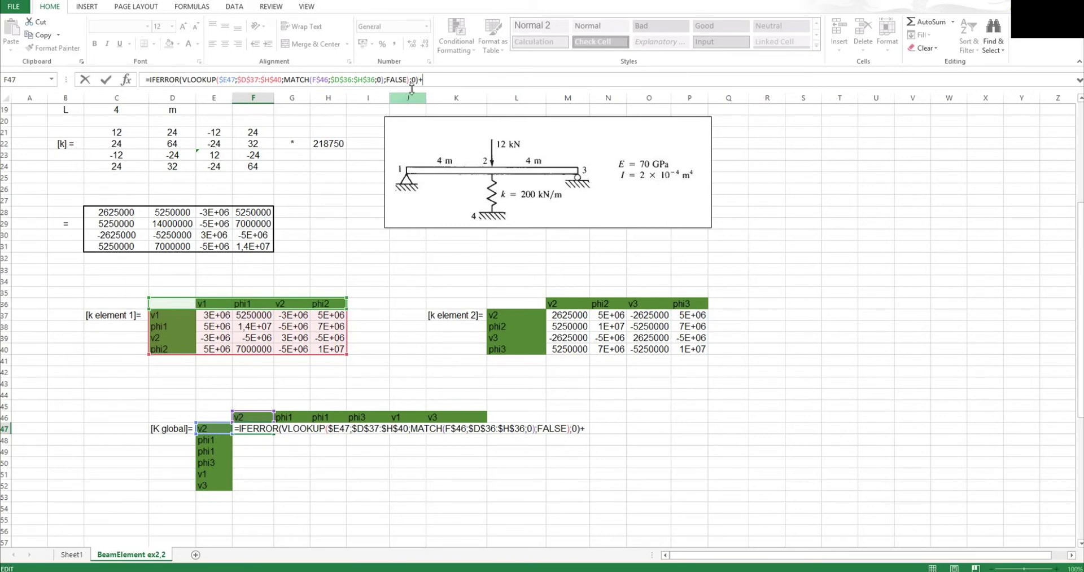
left_click_drag(419, 80, 150, 79)
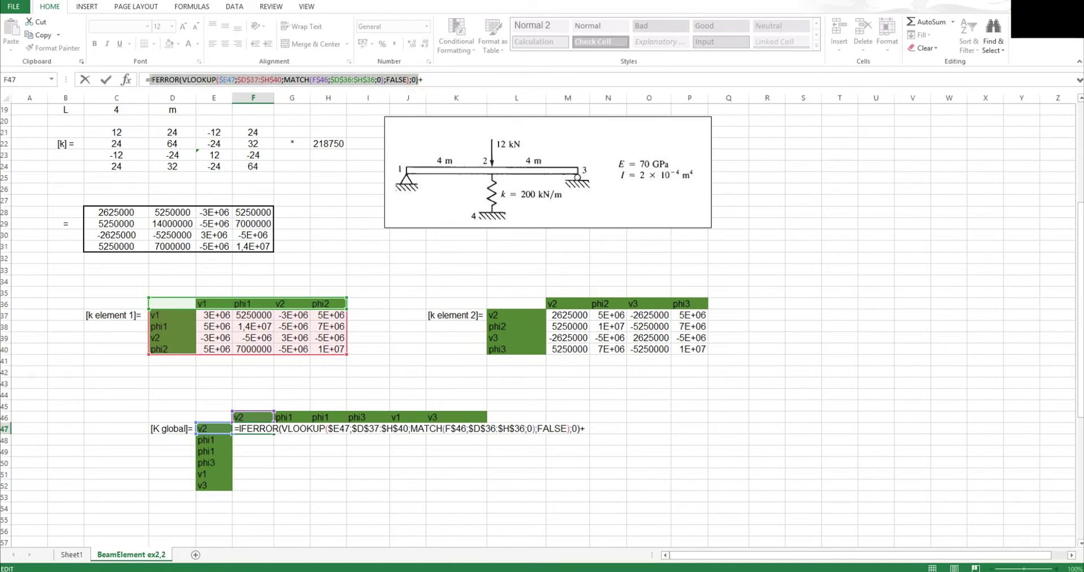
key("ctrl+c")
left_click(452, 80)
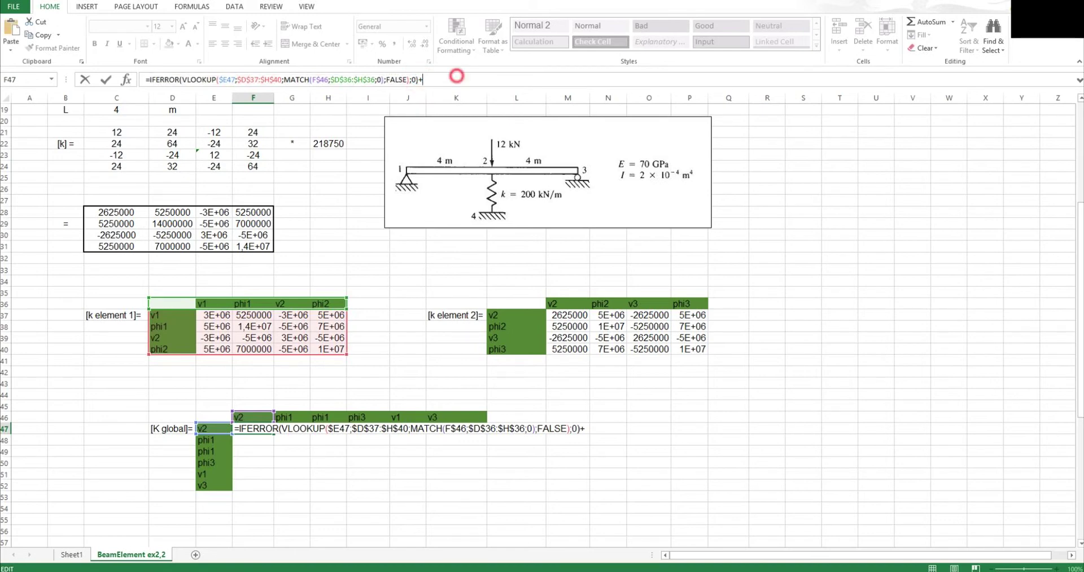
key("ctrl+v")
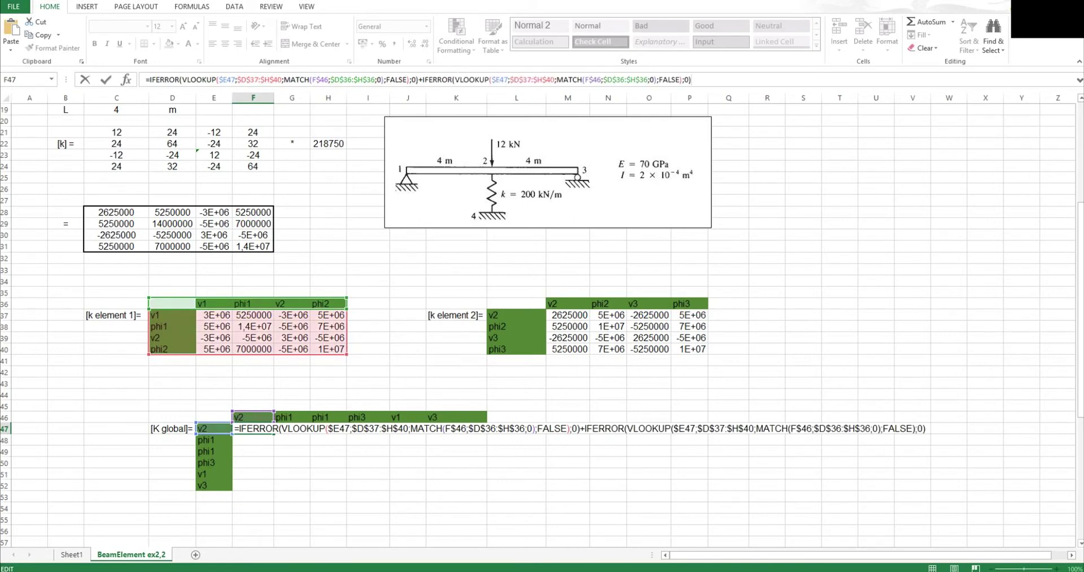
Replace the VLOOKUP table range in the second IFERROR term with the element 2 table L37:P40
left_click(554, 80)
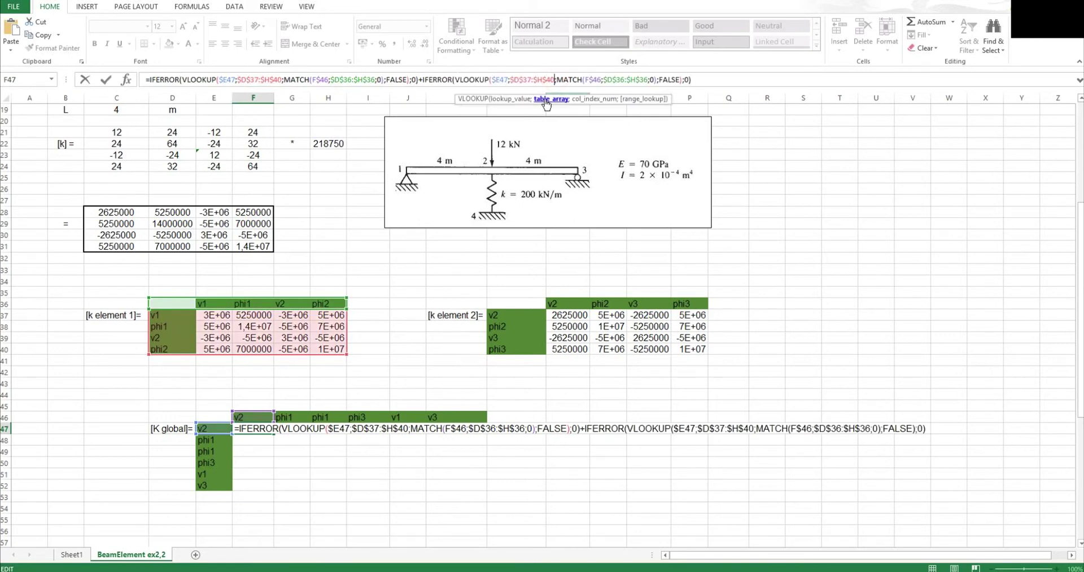
key("BackSpace")
key("BackSpace")
key("BackSpace")
key("BackSpace")
key("BackSpace")
key("BackSpace")
key("BackSpace")
key("BackSpace")
key("BackSpace")
key("BackSpace")
key("BackSpace")
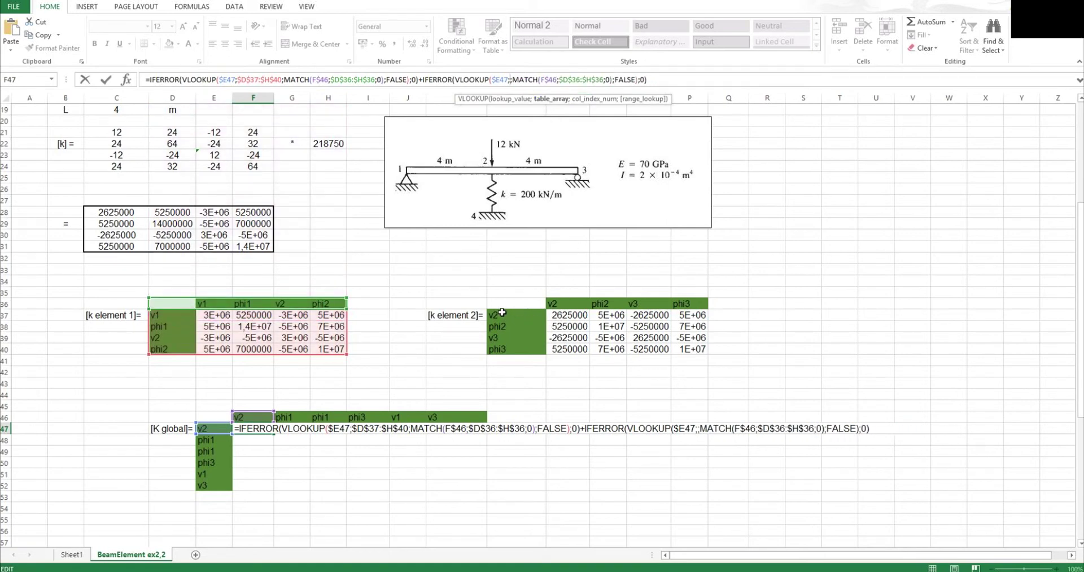
left_click_drag(502, 314, 704, 349)
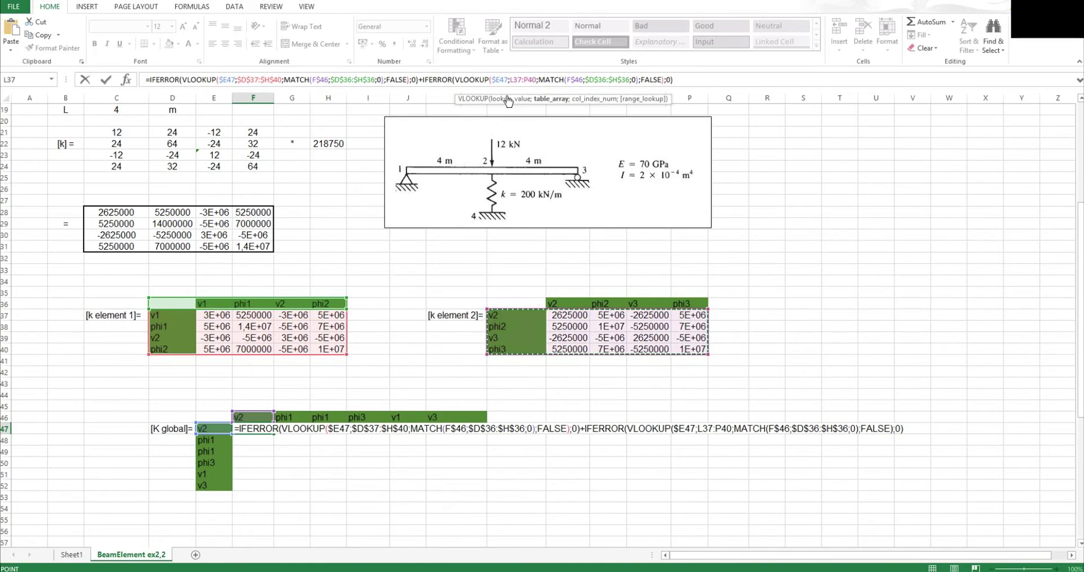
Replace the MATCH range in the second IFERROR term with the element 2 headers L36:P36
left_click(628, 80)
left_click_drag(628, 79, 585, 80)
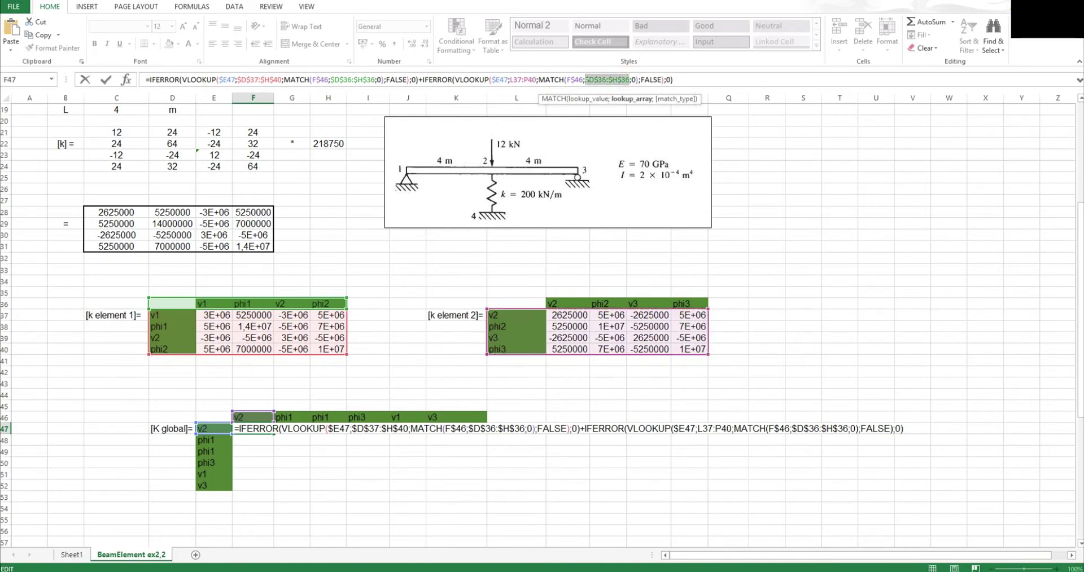
left_click_drag(492, 304, 690, 304)
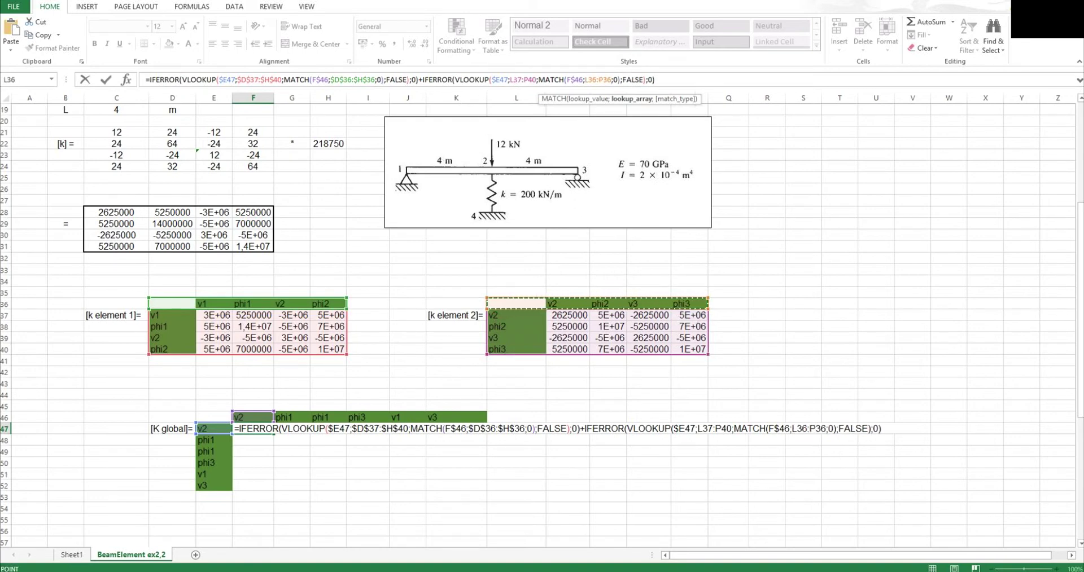
Make the element 2 ranges absolute as $L$37:$P$40 and $L$36:$P$36, and enter the formula in F47
left_click(512, 80)
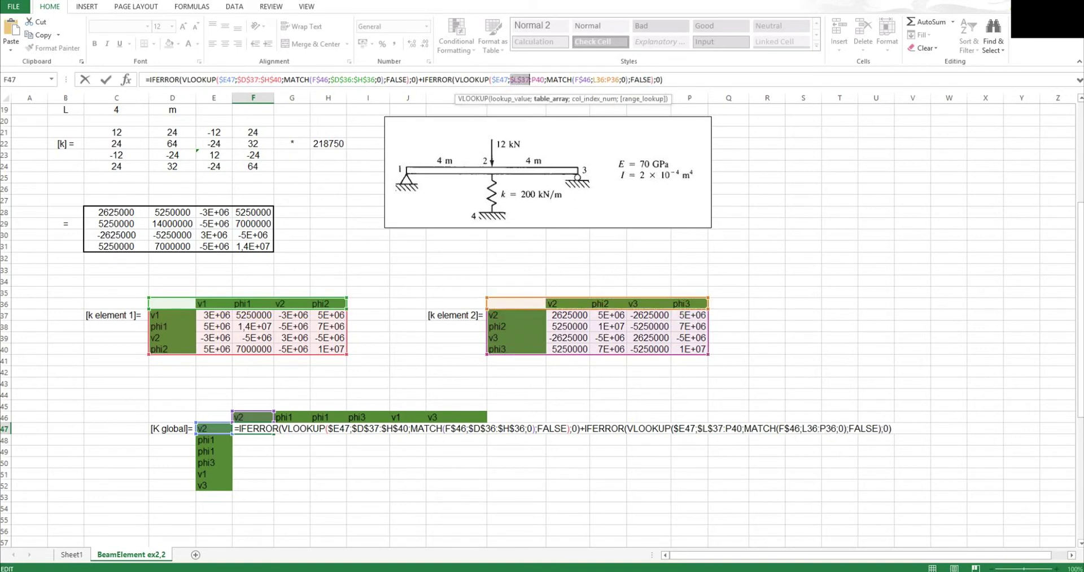
left_click(536, 80)
key("F4")
key("F4")
left_click_drag(601, 80, 634, 79)
key("F4")
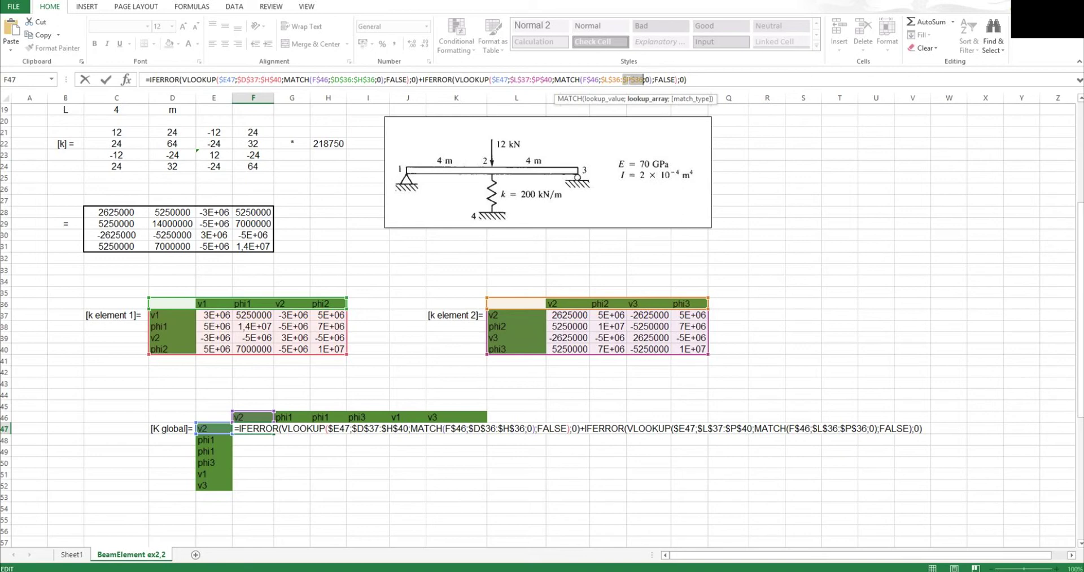
key("Return")
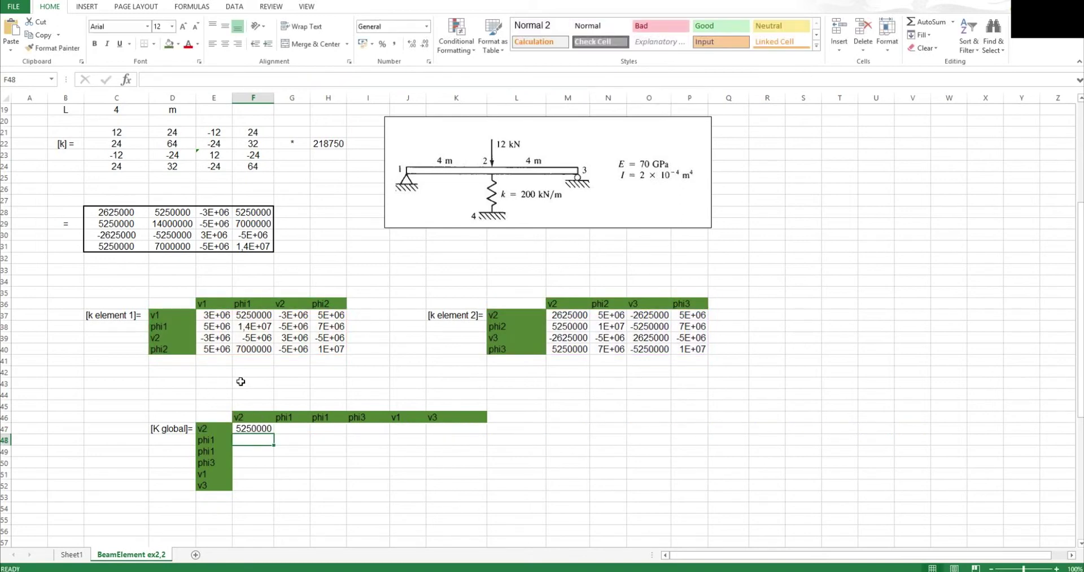
Fill the F47 formula across the whole global matrix range F47:K52
left_click(288, 338)
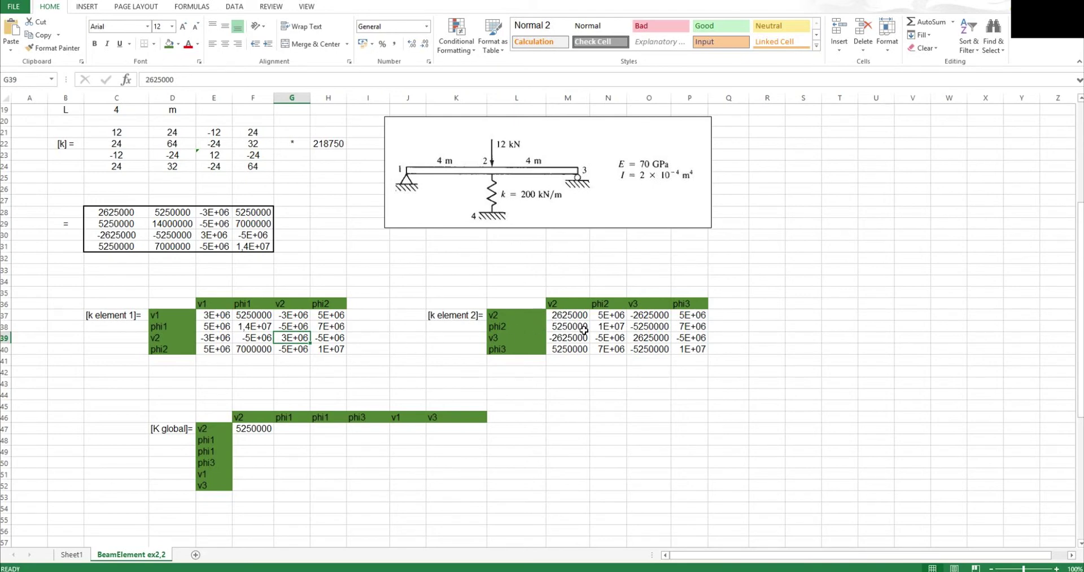
left_click(248, 430)
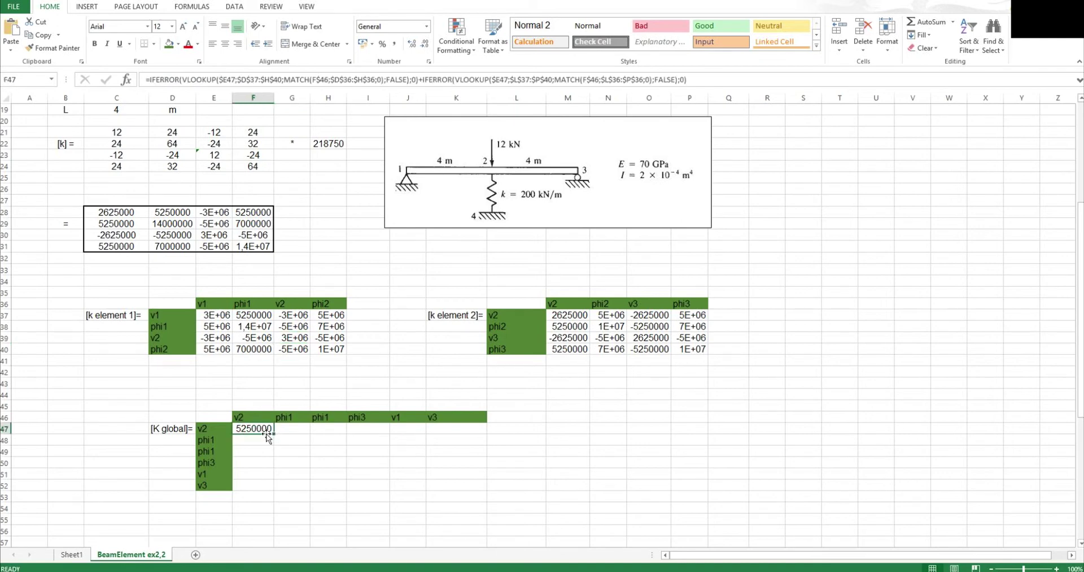
left_click_drag(274, 435, 491, 489)
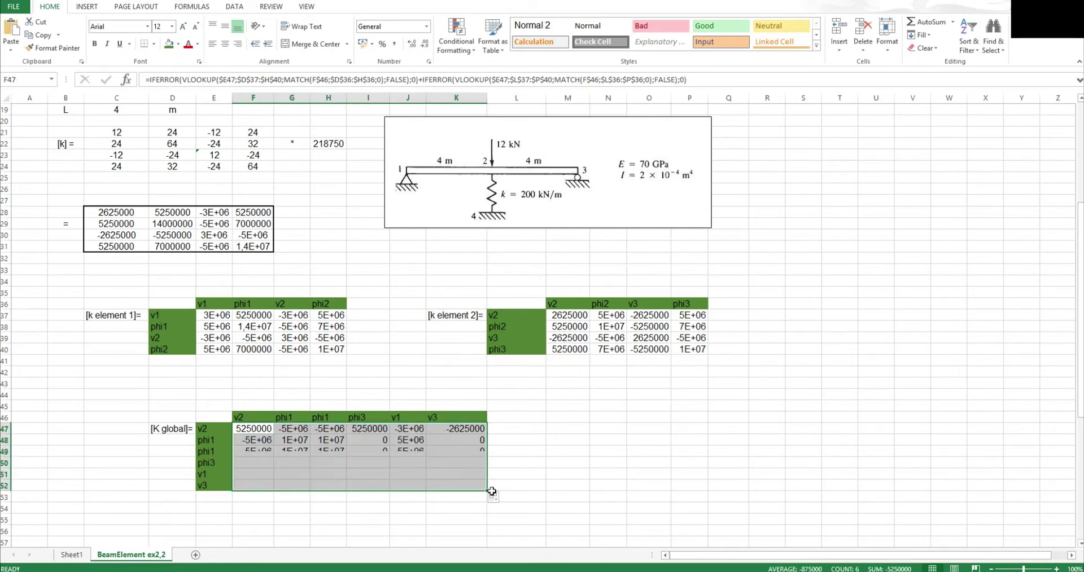
left_click(282, 447)
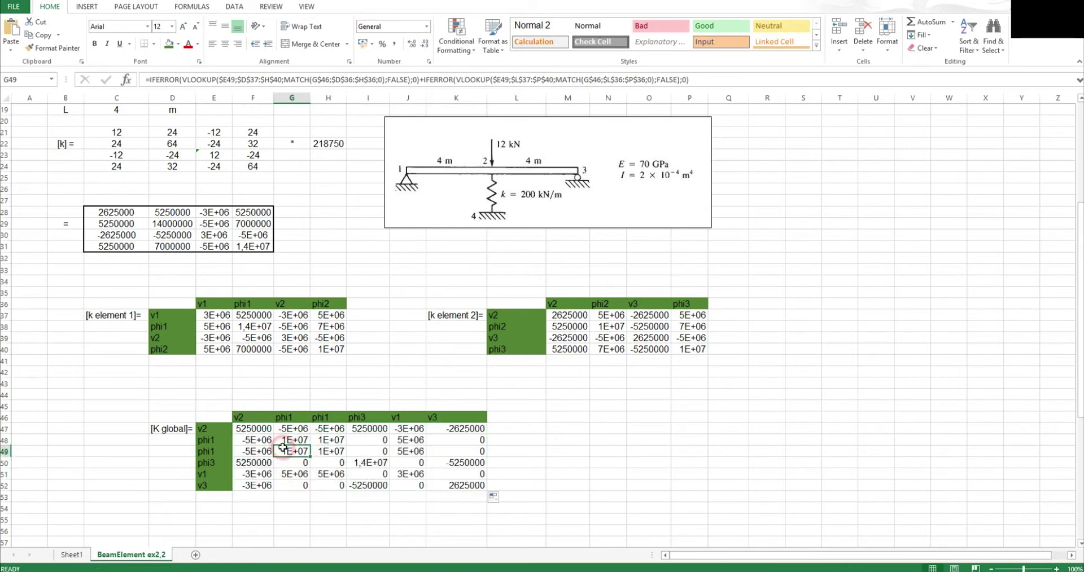
left_click(169, 418)
left_click_drag(204, 421, 508, 496)
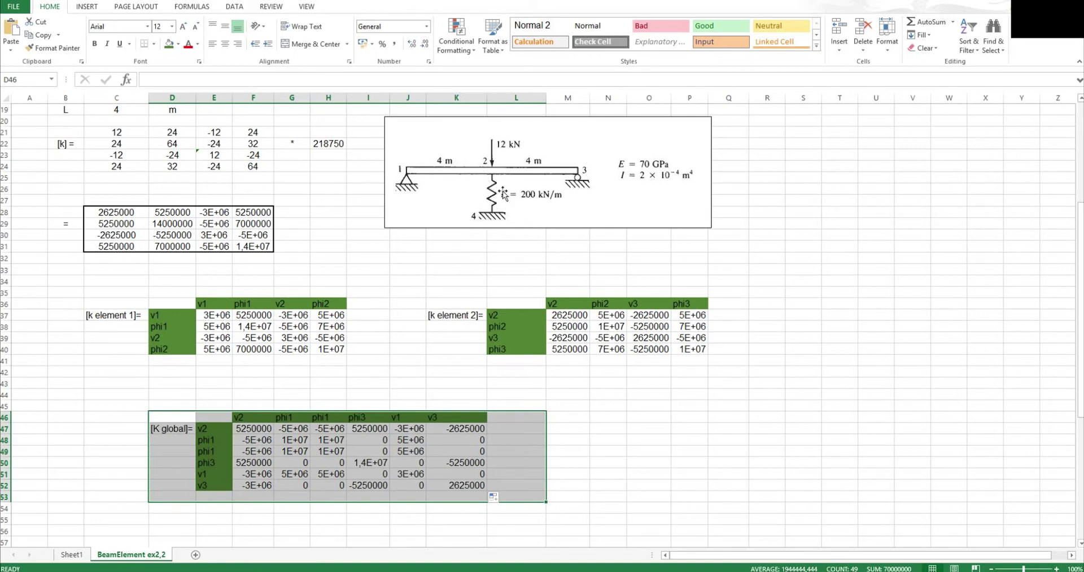
left_click(292, 360)
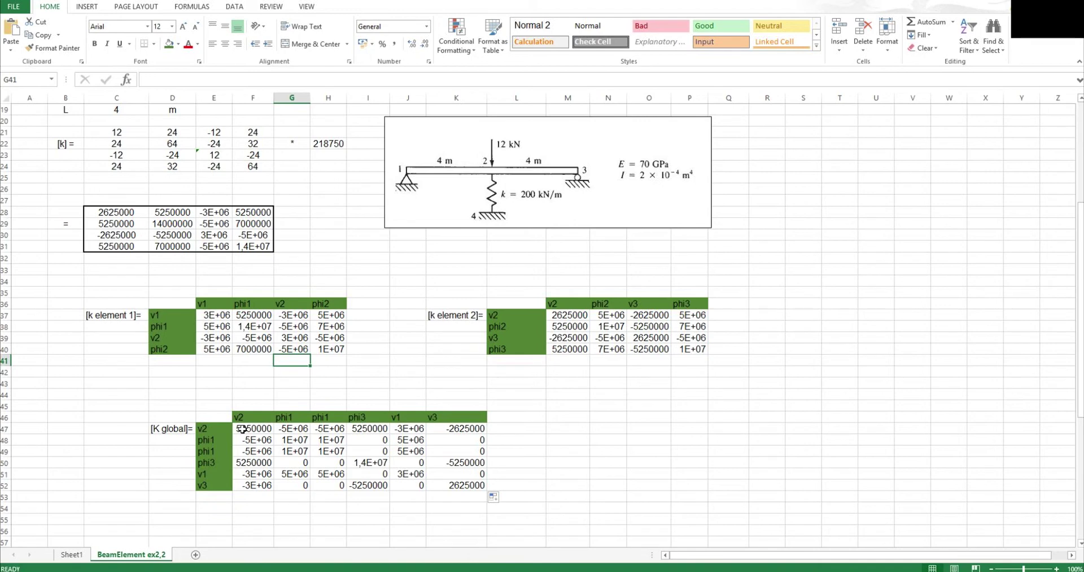
Add the spring stiffness to the v2–v2 entry by appending +200000 to the formula in F47
left_click(260, 430)
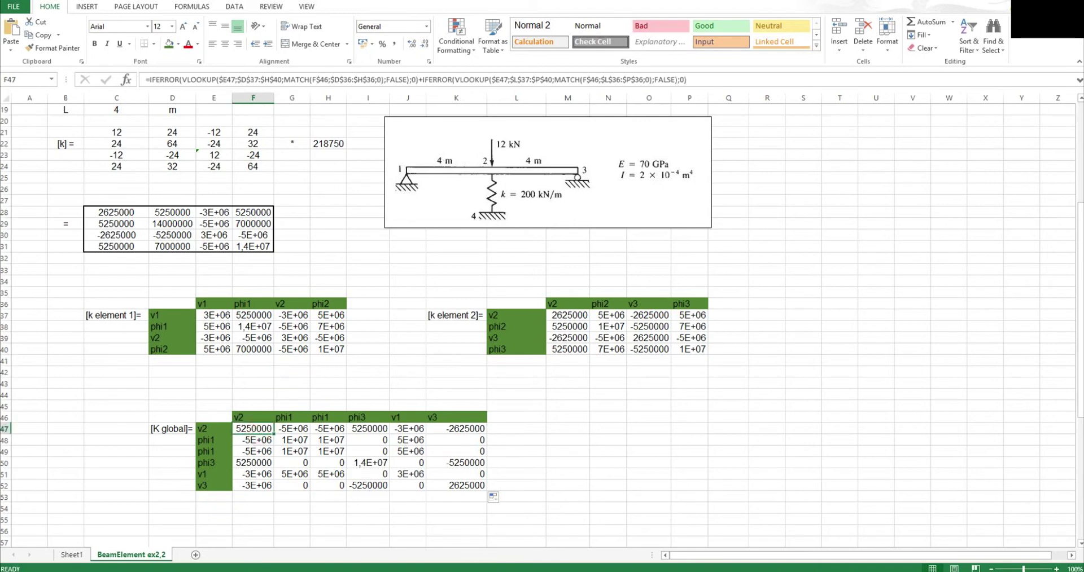
left_click(716, 80)
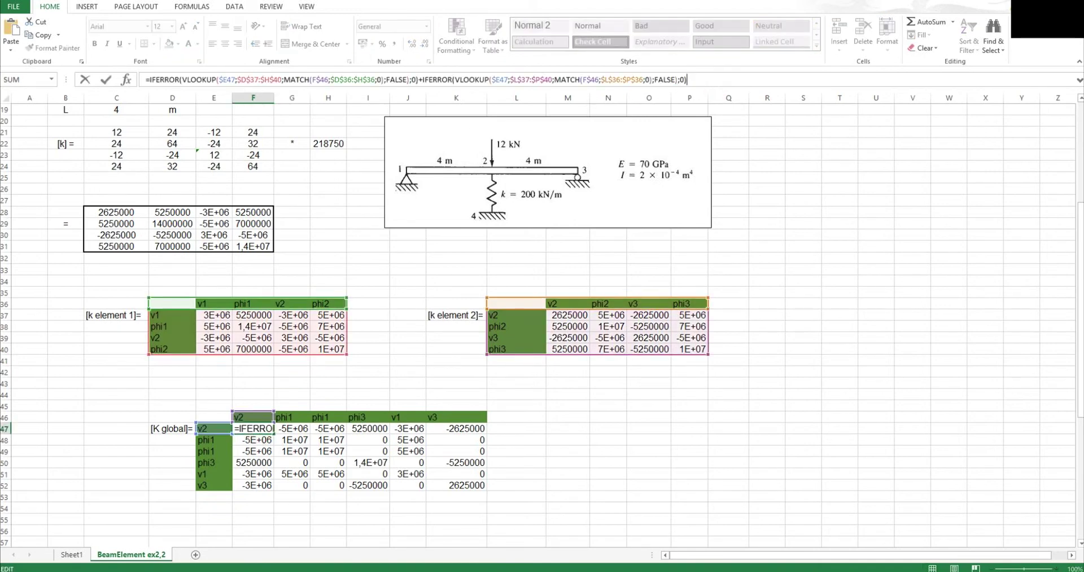
type("+20000")
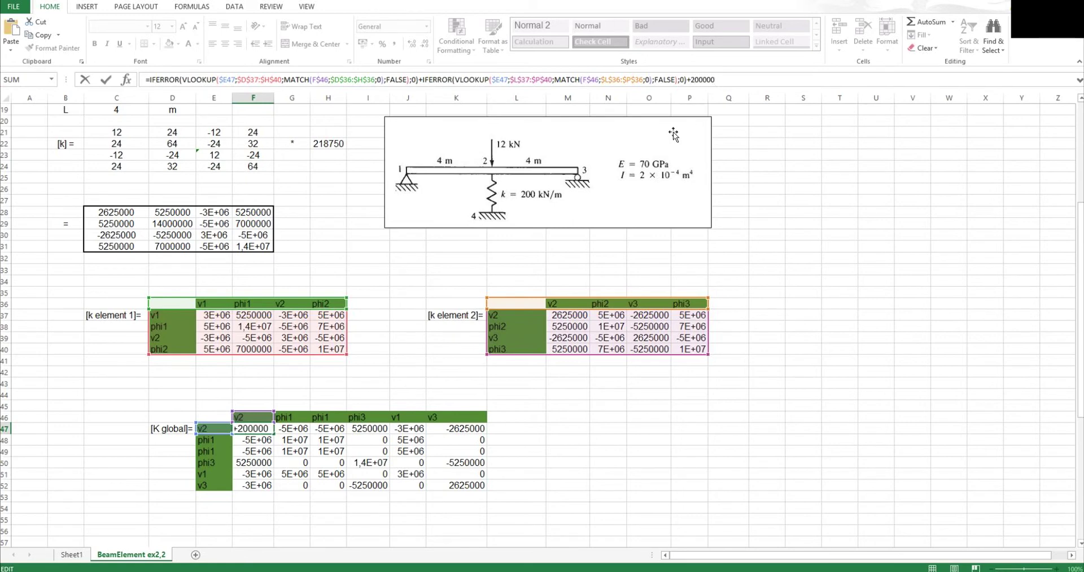
type("0")
key("Return")
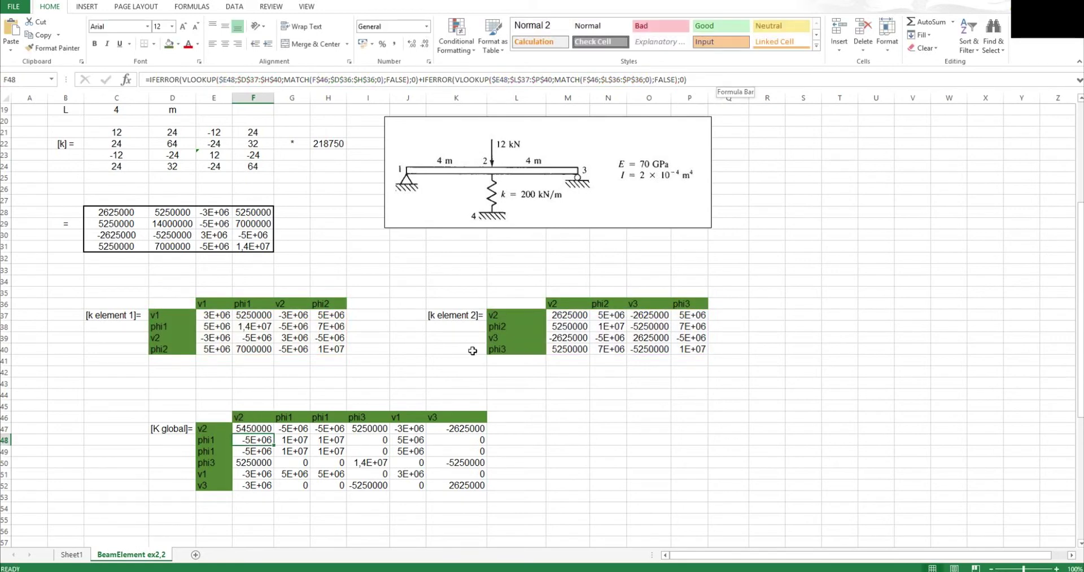
left_click(250, 428)
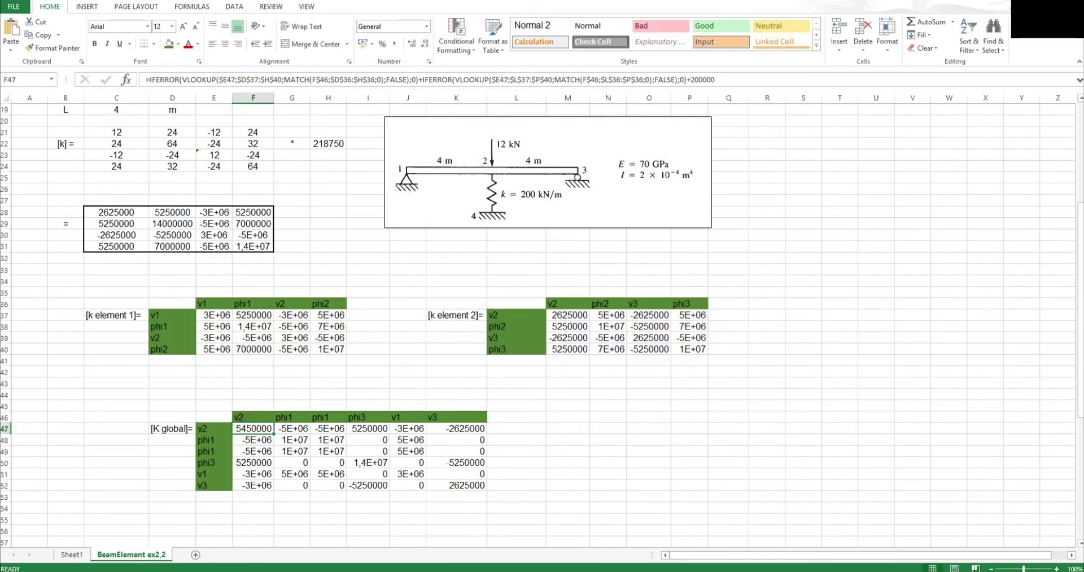
left_click(716, 79)
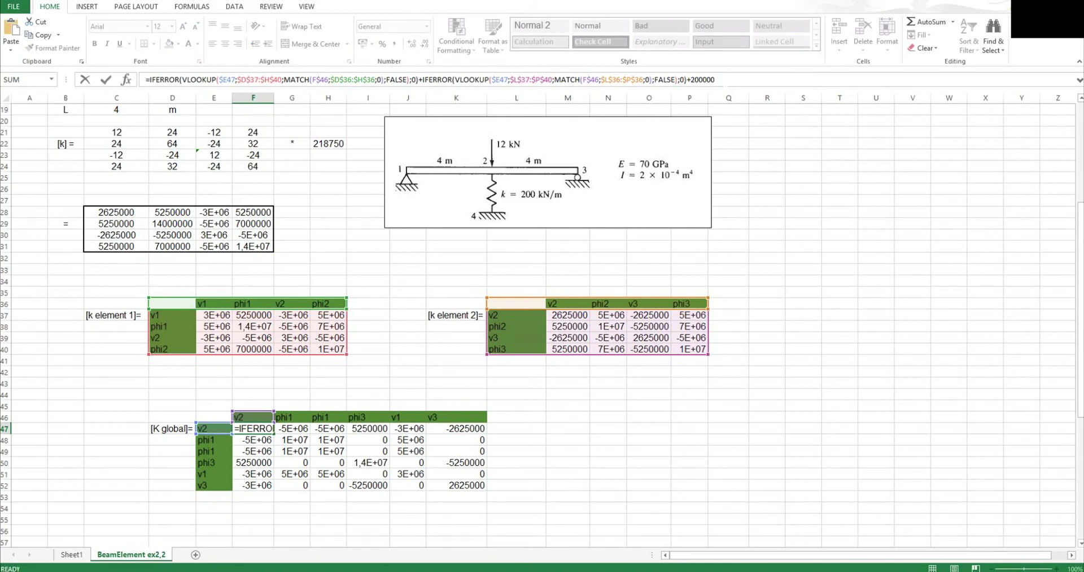
key("Return")
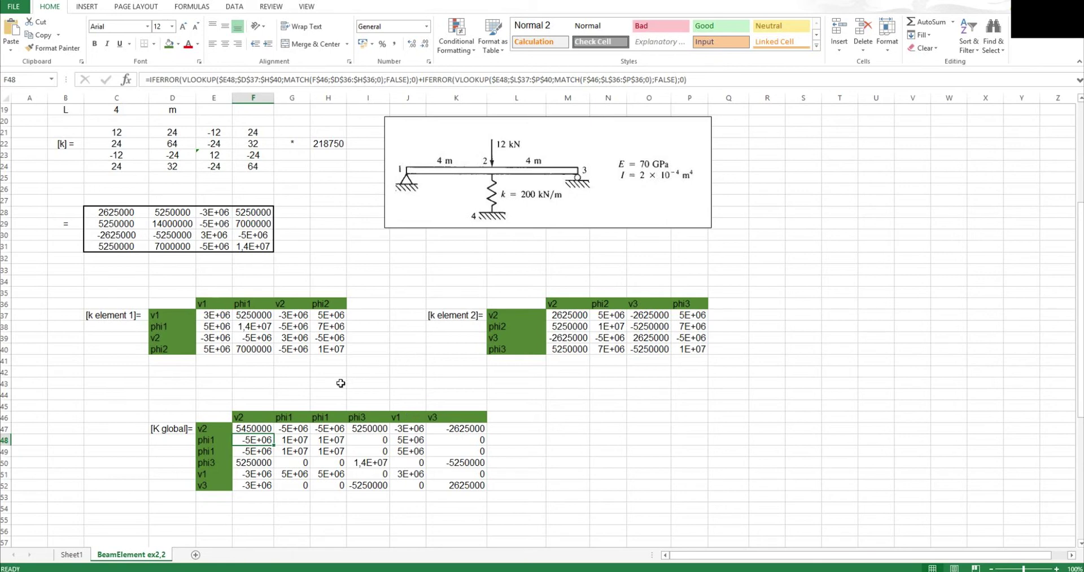
left_click(237, 380)
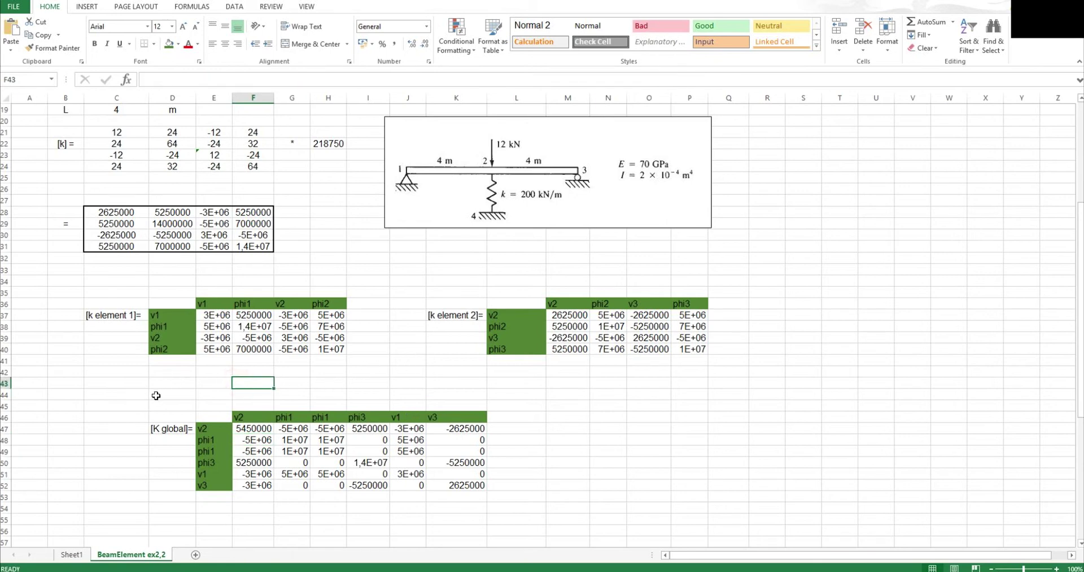
left_click(163, 361)
scroll(132, 403, "down", 3)
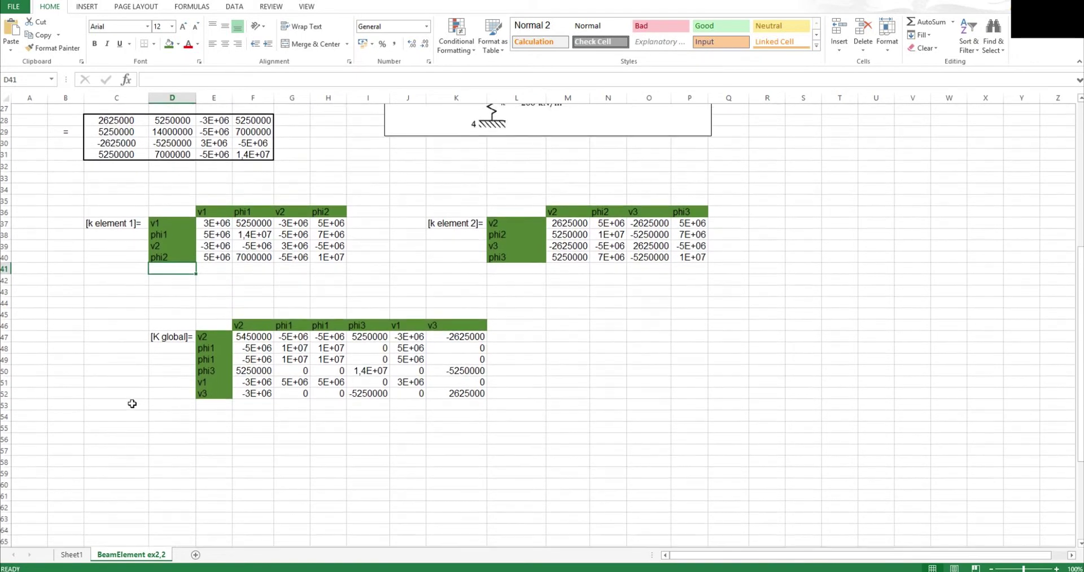
scroll(132, 404, "down", 1)
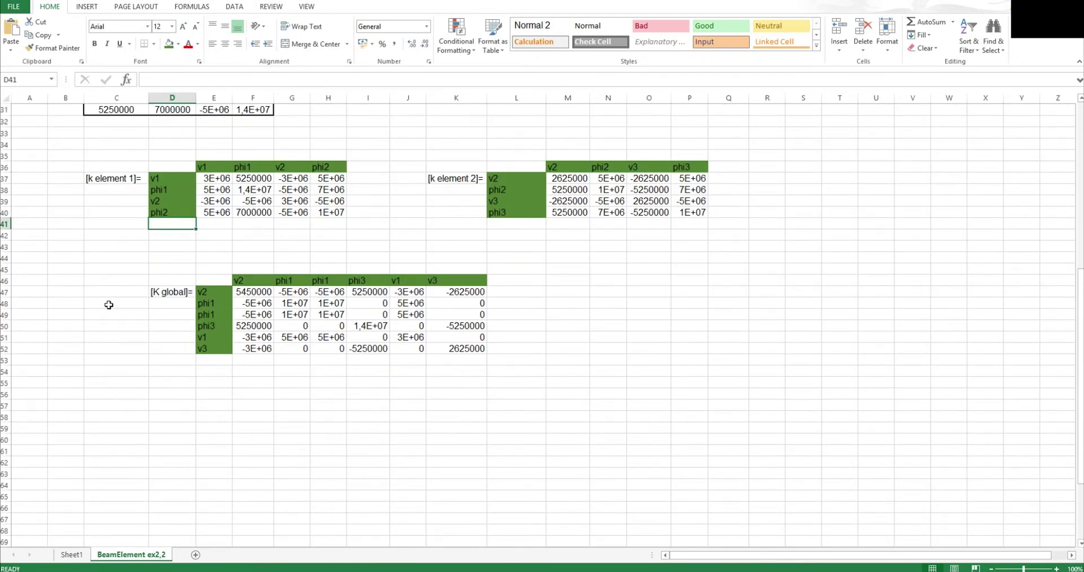
left_click_drag(178, 274, 477, 347)
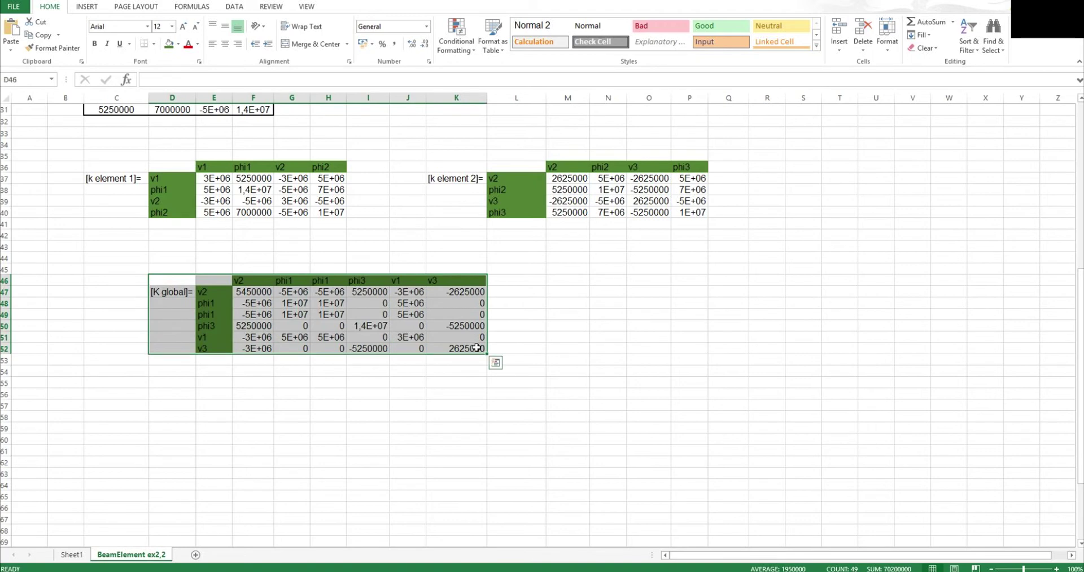
Label cell C56 below the global matrix as "General equaiton:"
left_click(111, 390)
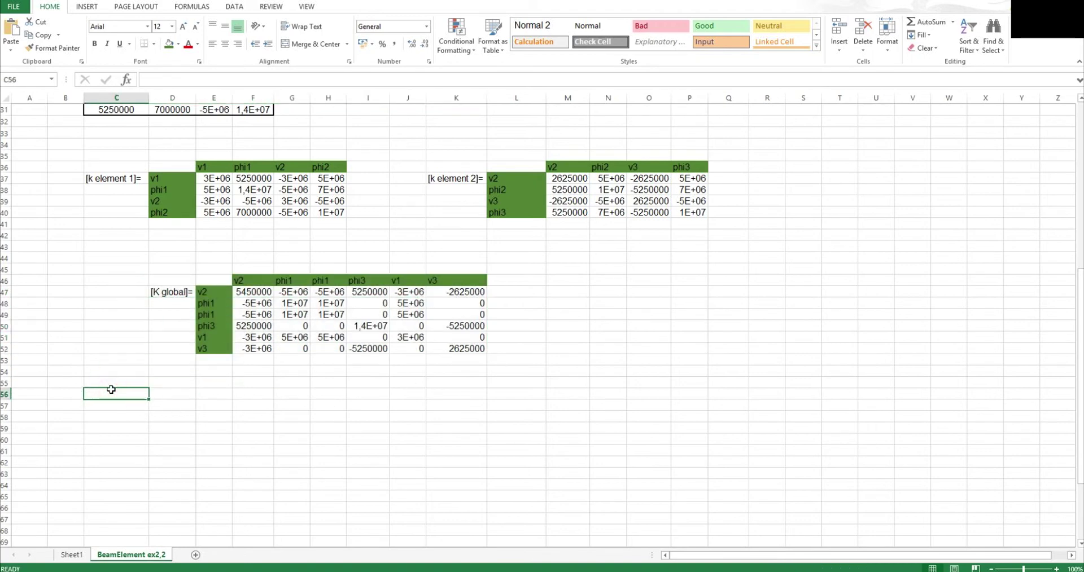
type("General e")
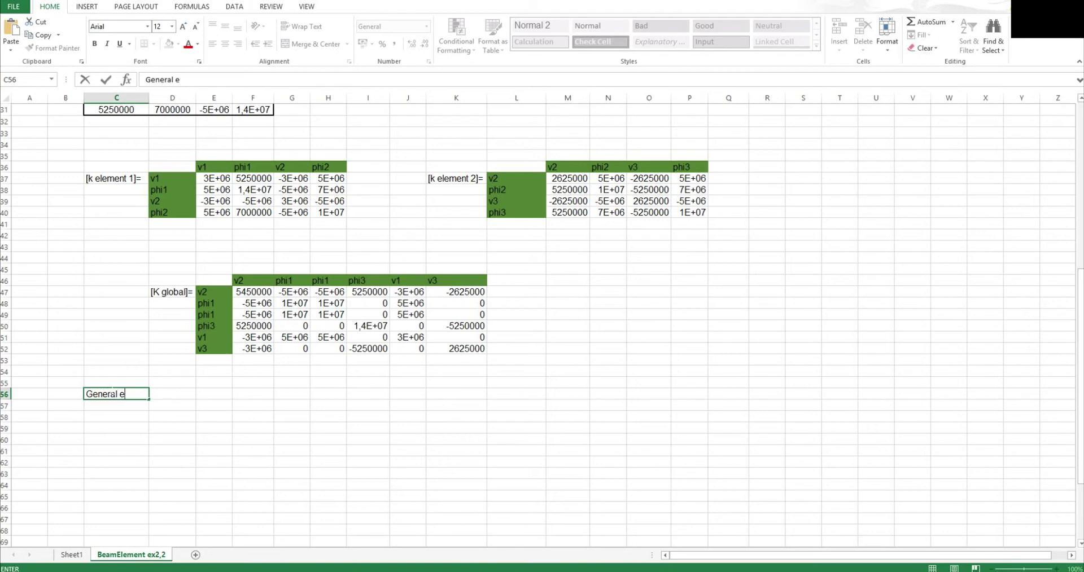
type("quaiton:")
key("Tab")
key("Tab")
Write the general equation {f} = [K] x {d} across E56:I56, with one symbol per cell
type("{")
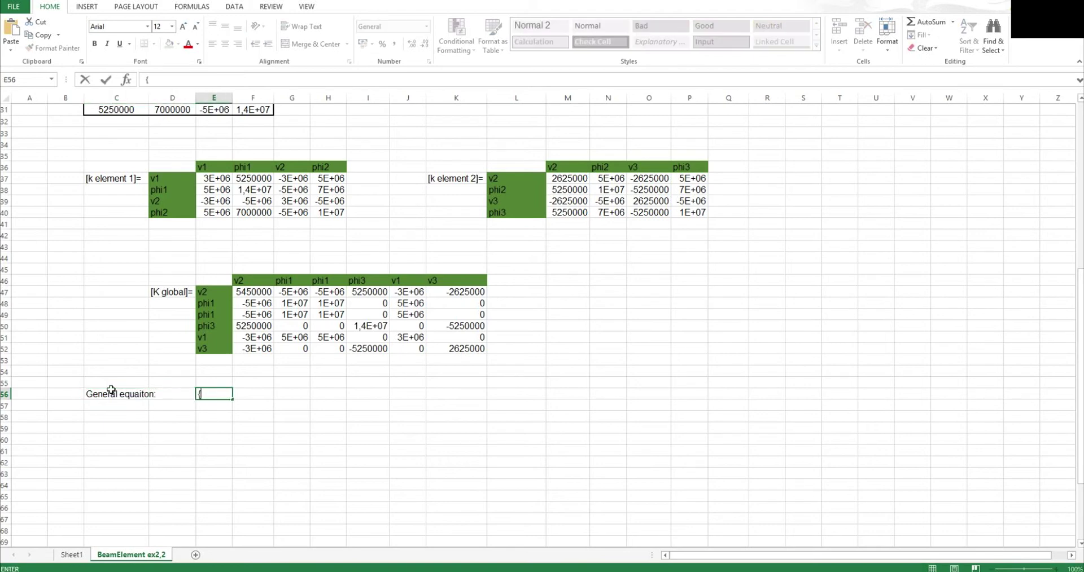
type("f}")
key("Tab")
type("=")
key("Tab")
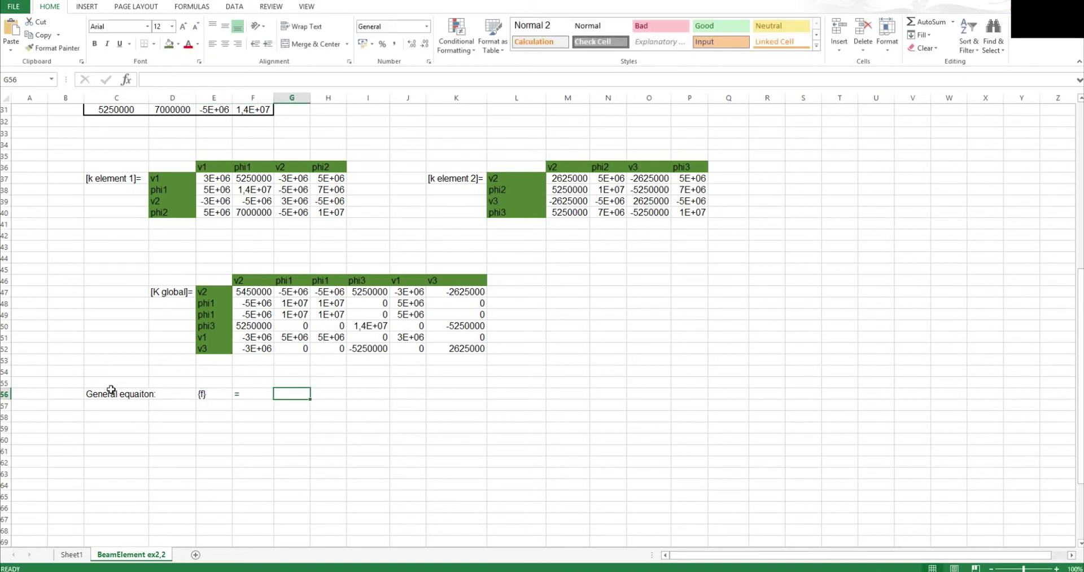
type("[K]")
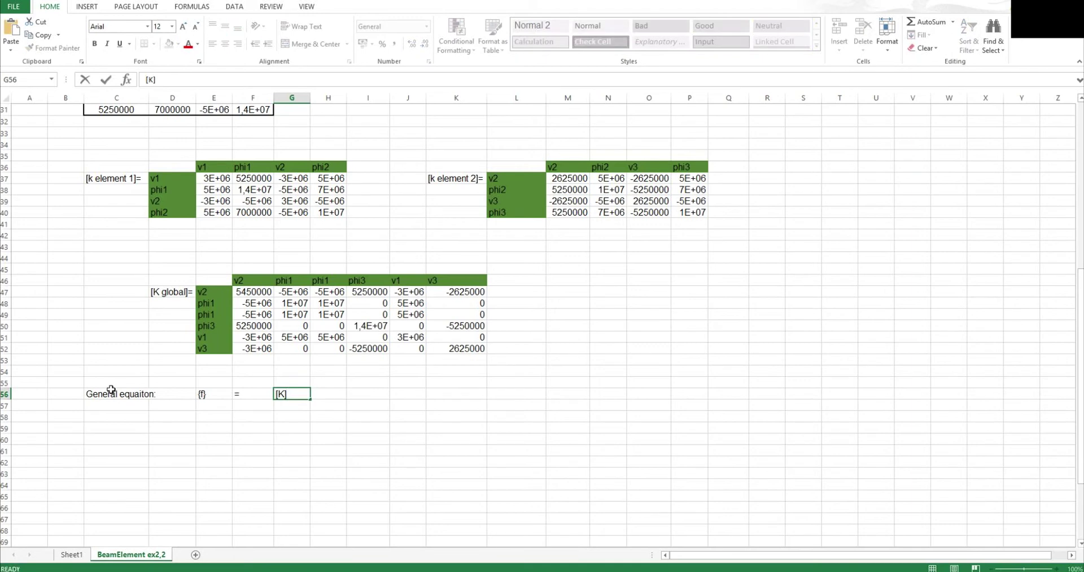
key("Tab")
type("x")
key("Tab")
type("{")
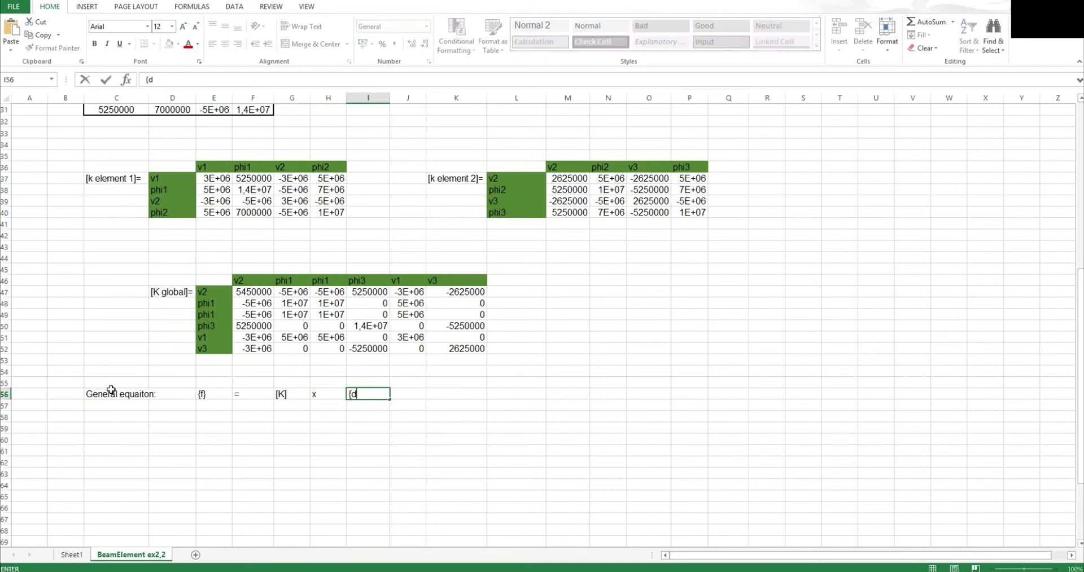
type("d}")
key("Return")
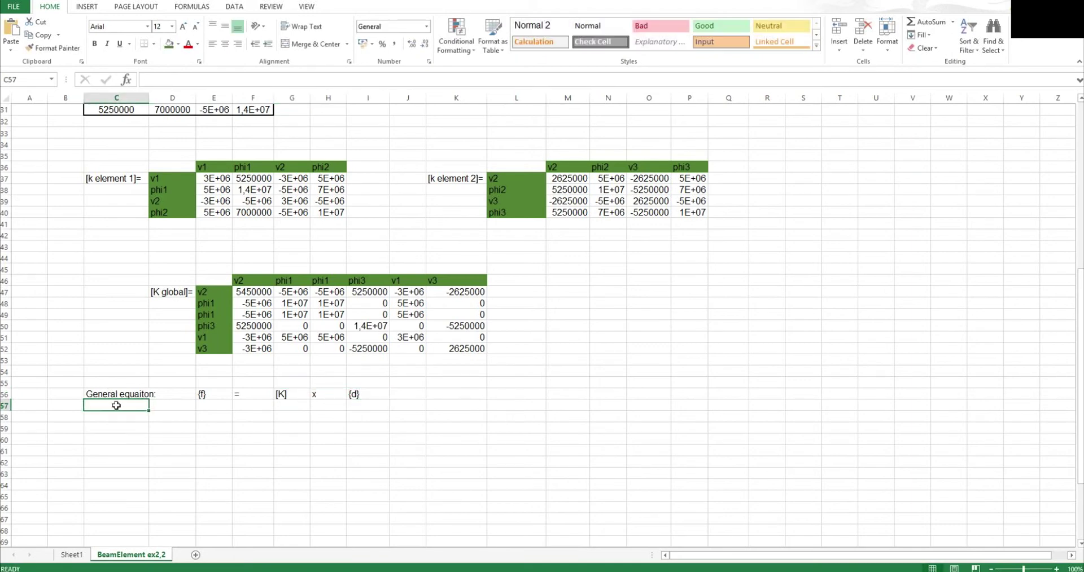
Label C64 as "matrix equation:" and put an equals sign in F64
left_click(96, 474)
scroll(96, 435, "down", 2)
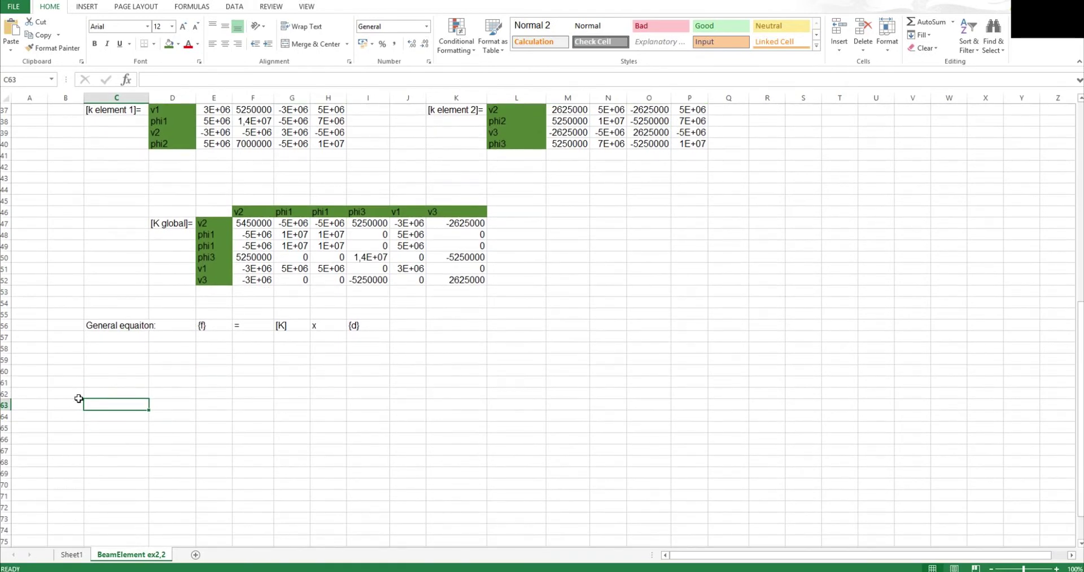
left_click(104, 425)
left_click(110, 414)
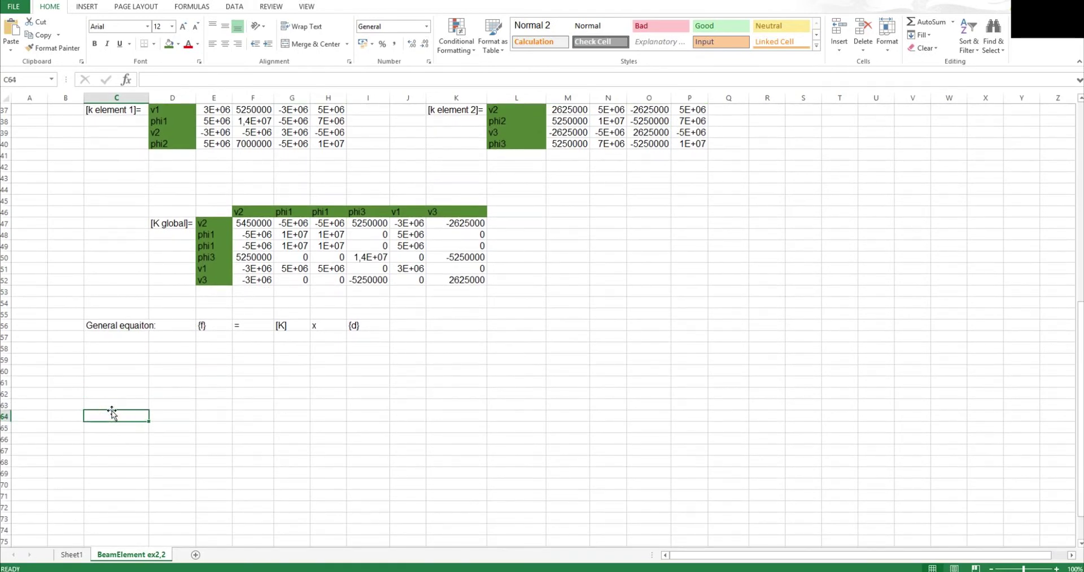
type("matri")
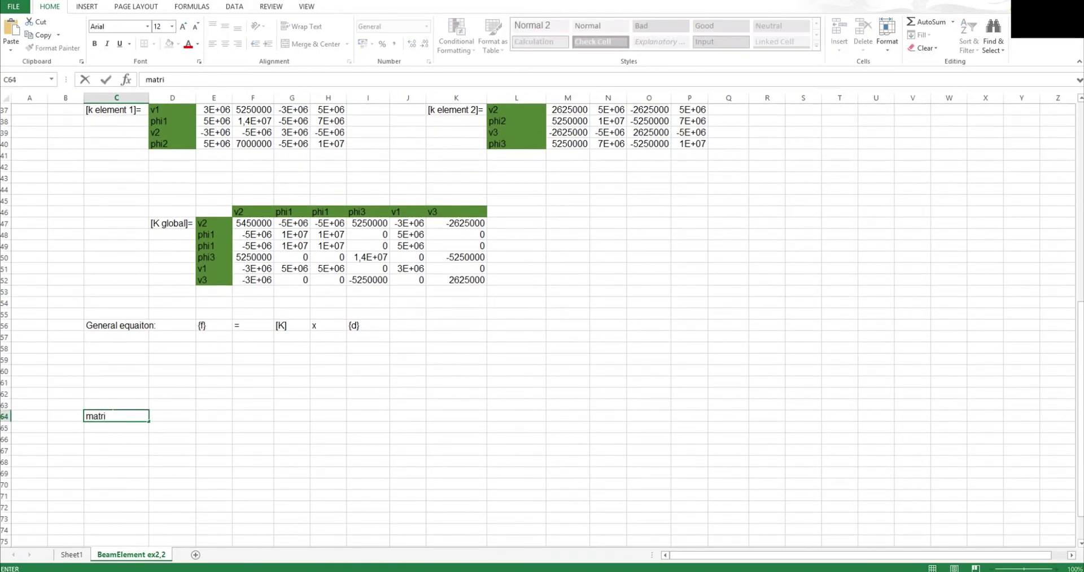
type("x equation:")
key("Tab")
key("Tab")
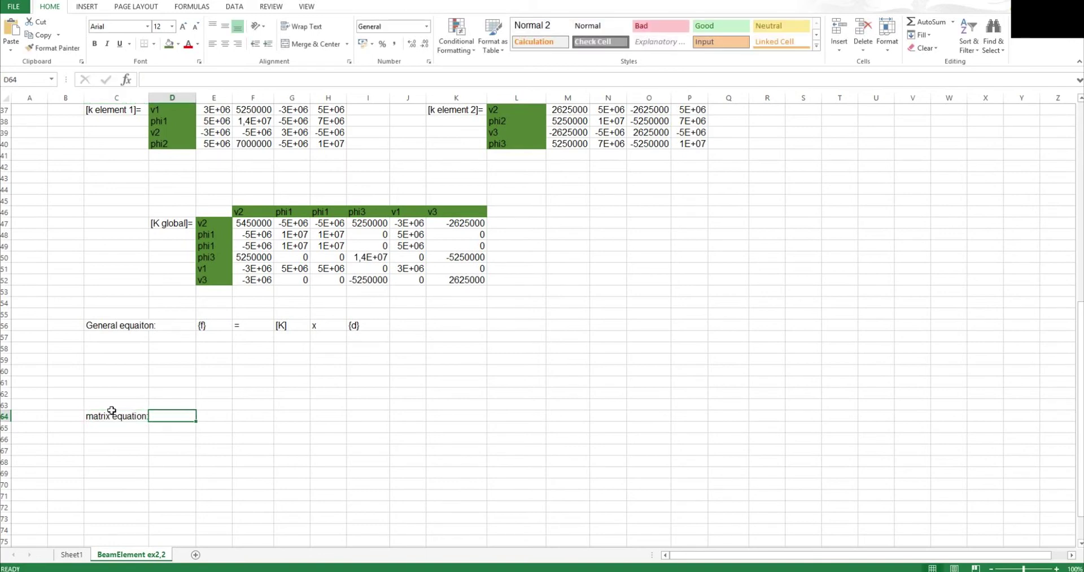
key("Tab")
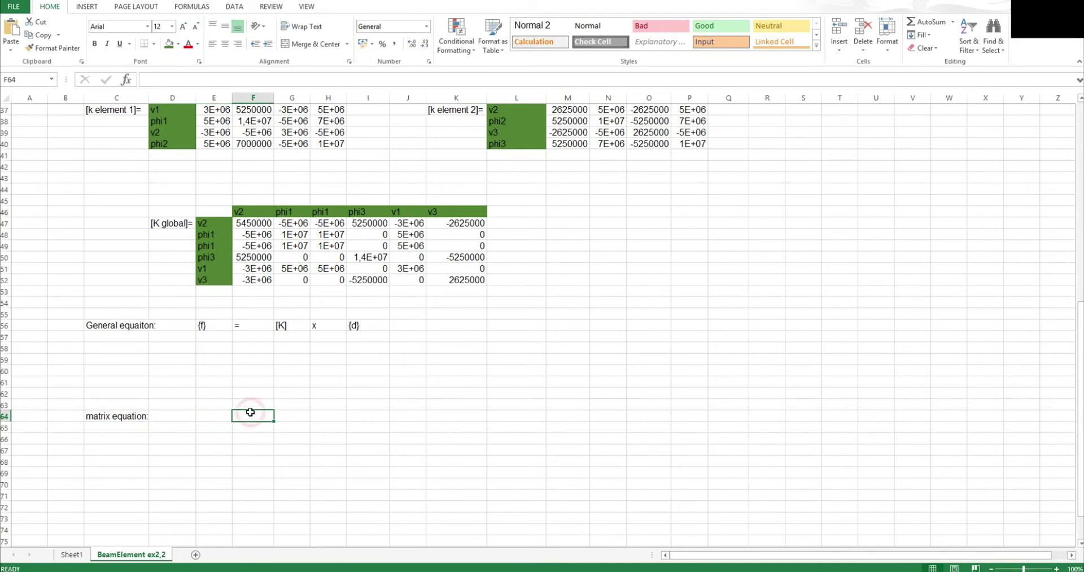
type("=")
key("Tab")
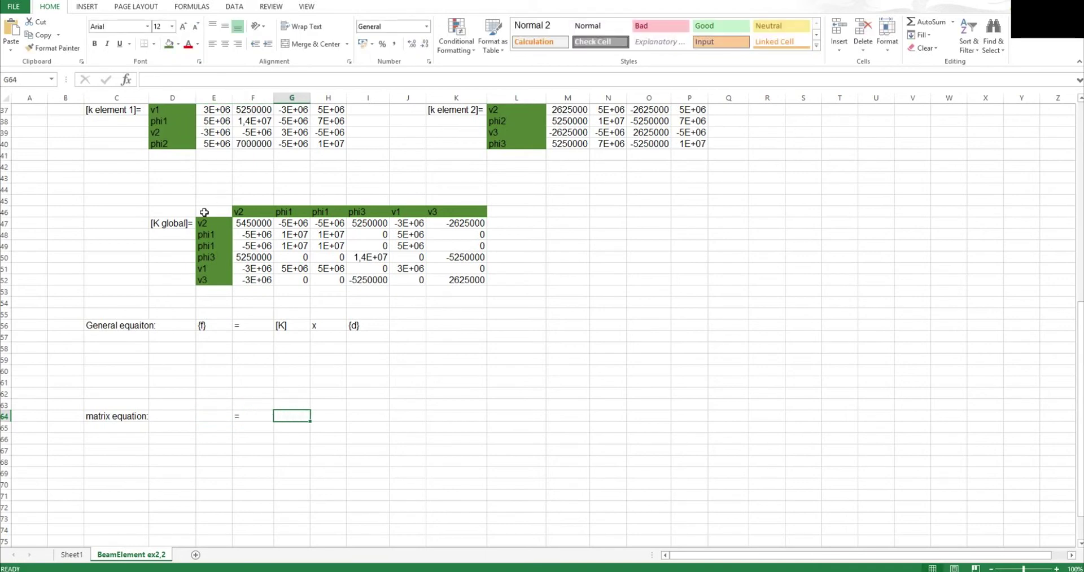
Copy the global stiffness matrix with its headers, E46:K52, paste it as links starting at G63, and clear the corner cell G63
left_click_drag(205, 212, 477, 281)
right_click(455, 271)
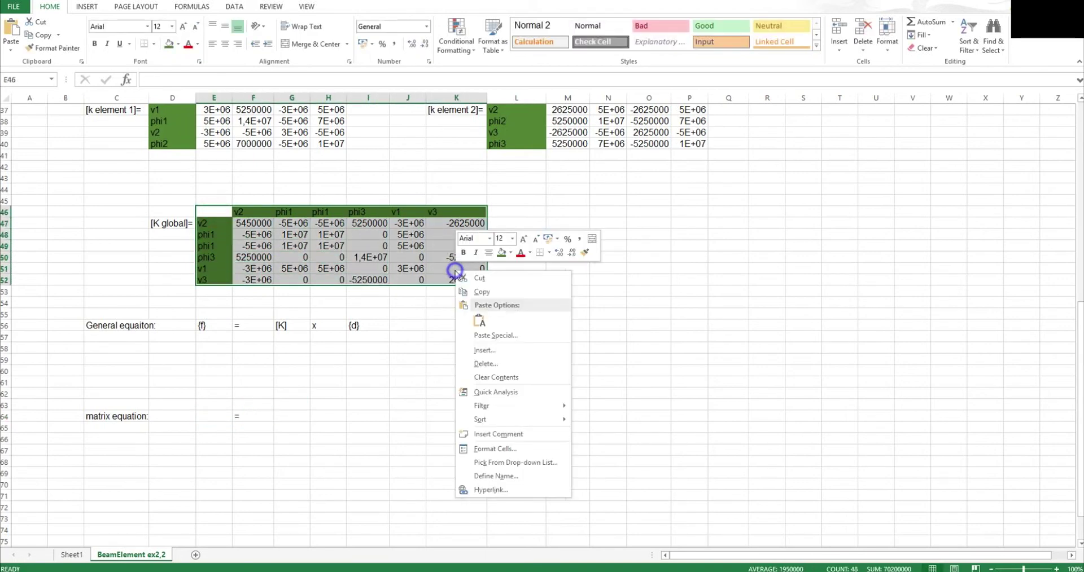
left_click(481, 291)
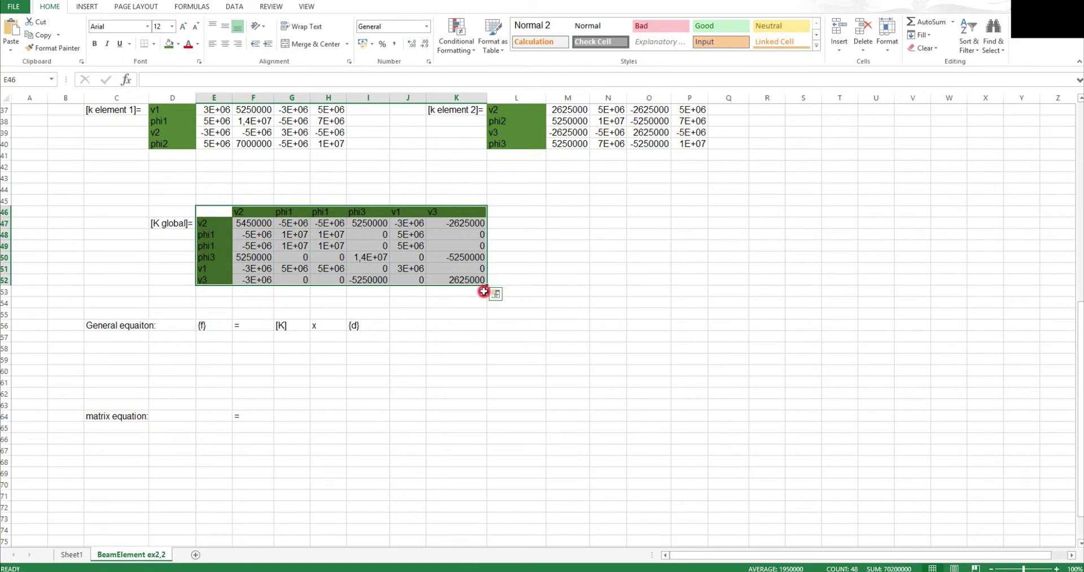
left_click(299, 408)
right_click(296, 406)
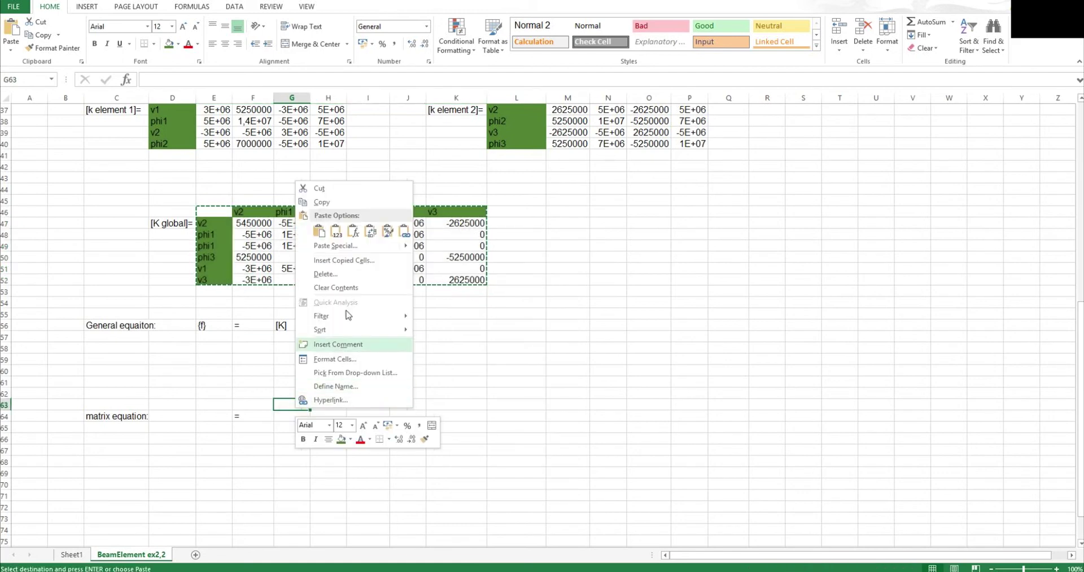
left_click(403, 232)
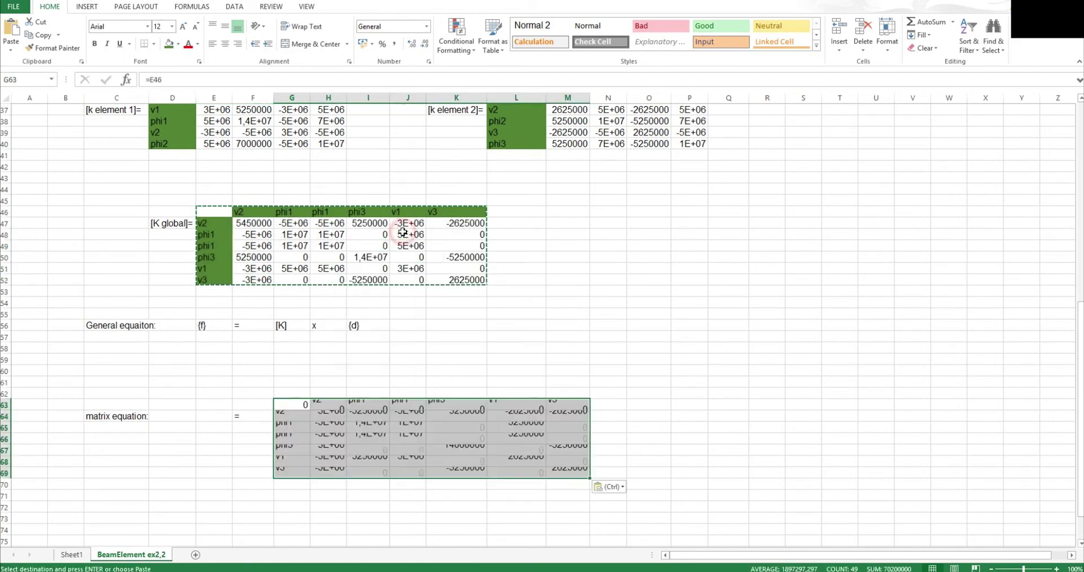
left_click(295, 406)
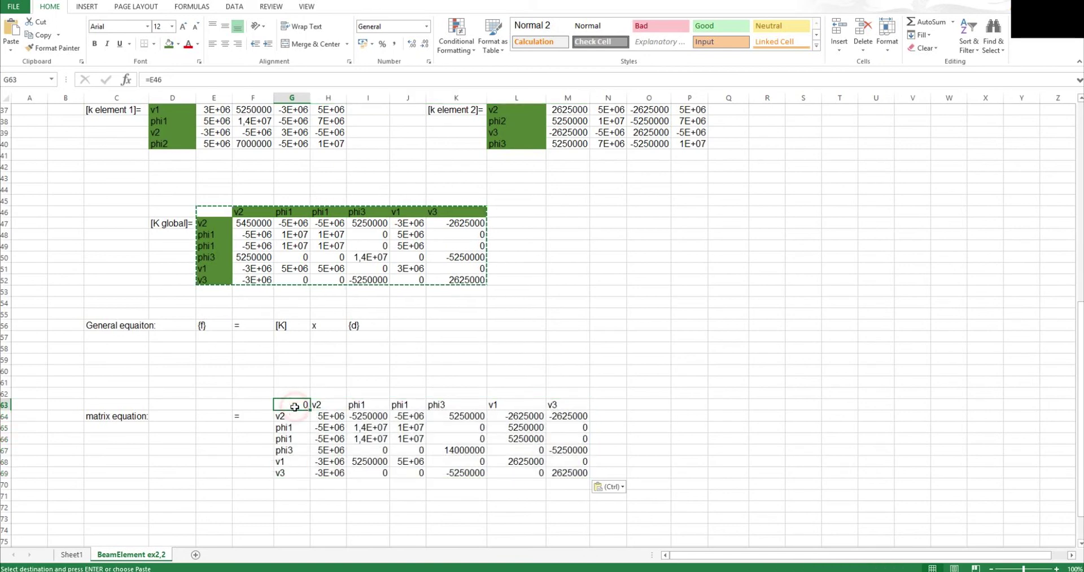
key("Escape")
Fill the linked matrix's column headers H63:M63 and row headers G64:G69 with green
left_click_drag(316, 406, 561, 404)
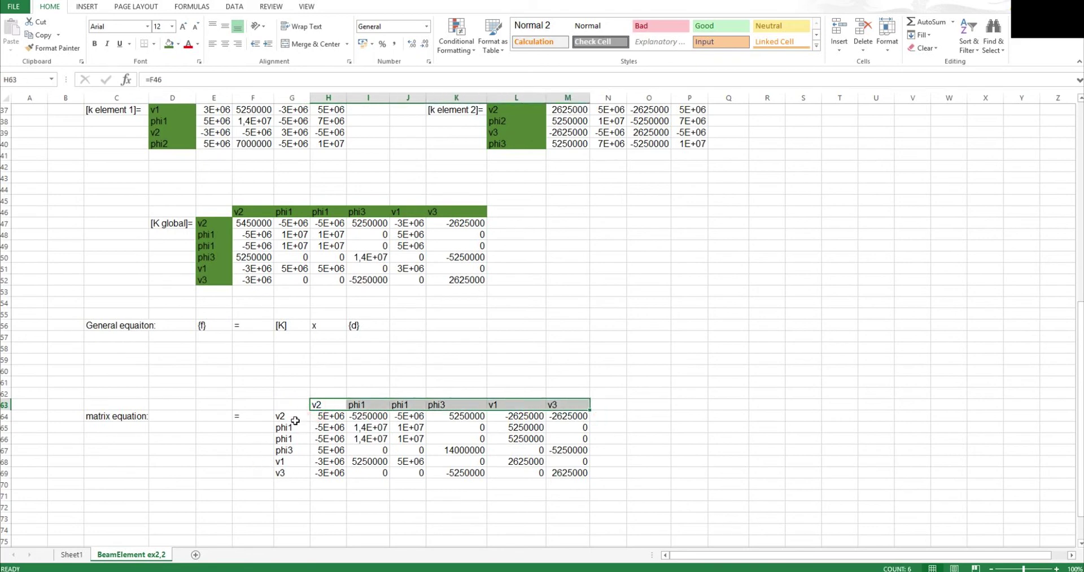
left_click_drag(295, 419, 299, 469)
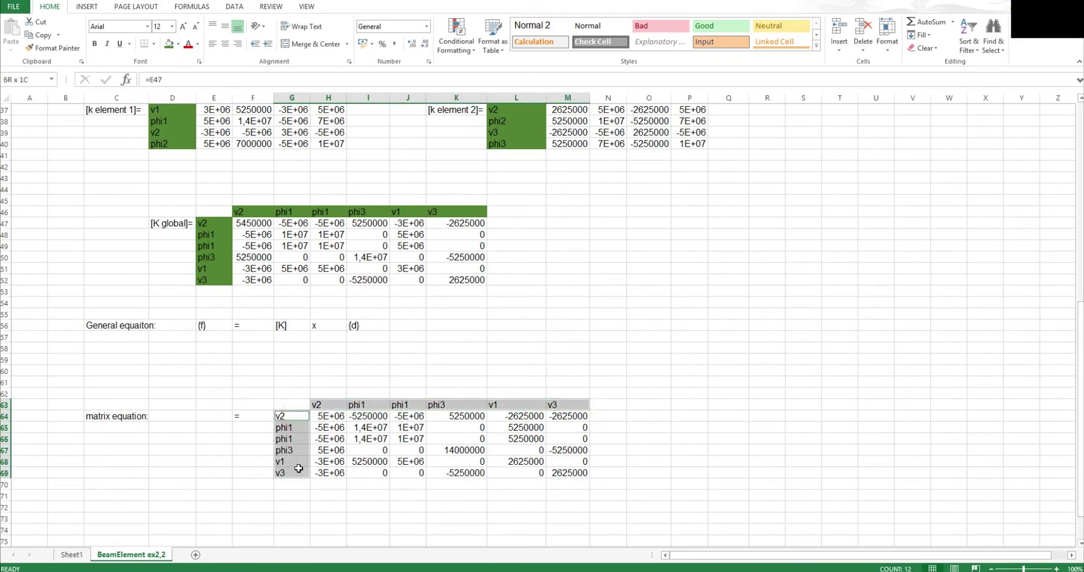
left_click(169, 45)
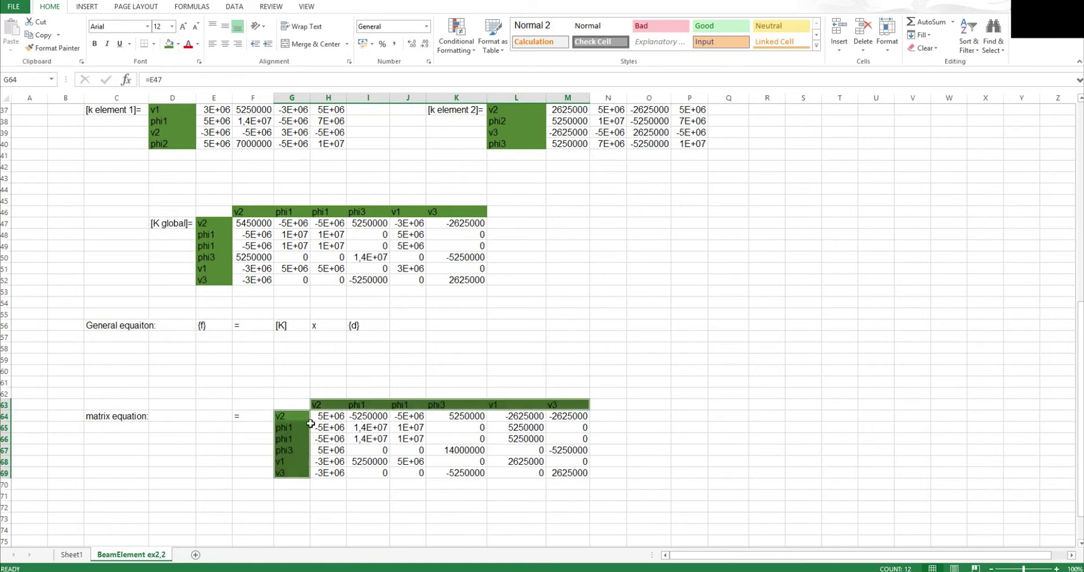
left_click(343, 427)
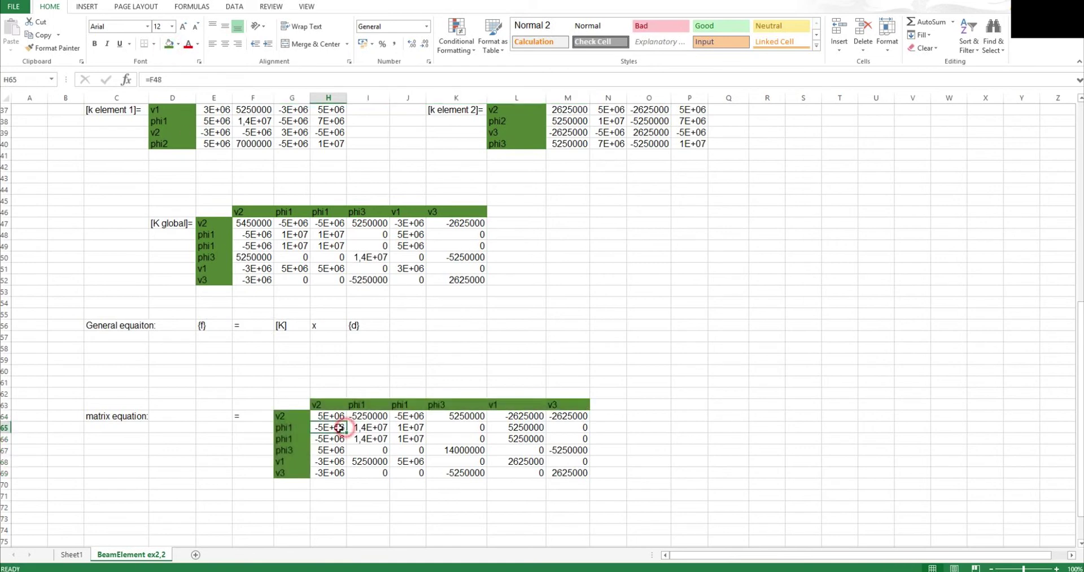
Enter the multiplication sign x in N66 beside the linked matrix
left_click(608, 438)
type("x")
key("Tab")
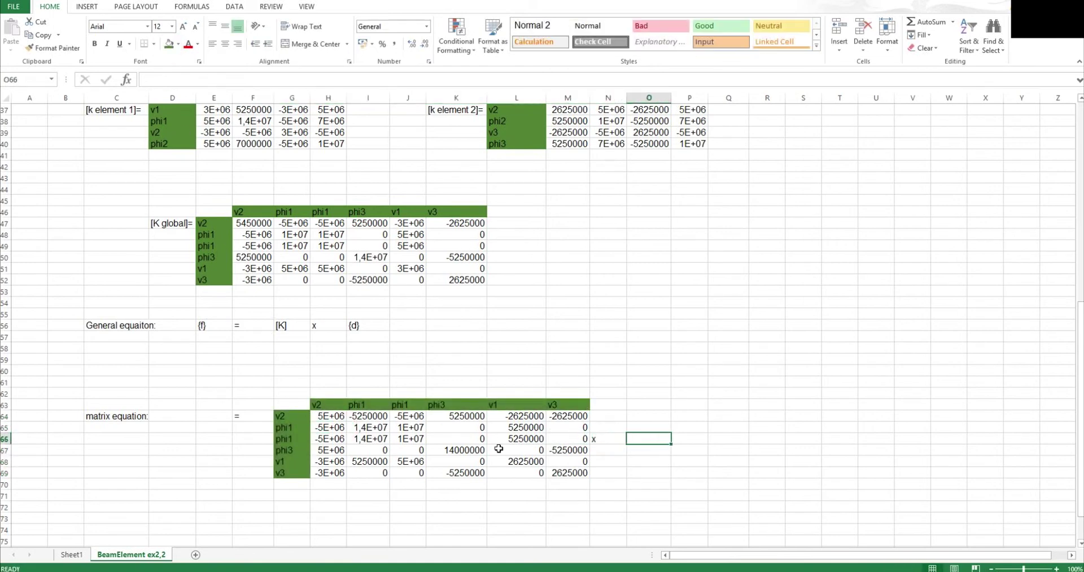
Move the beam diagram picture down next to the matrix equation, around rows 61 to 69
left_click(219, 424)
scroll(218, 409, "down", 1)
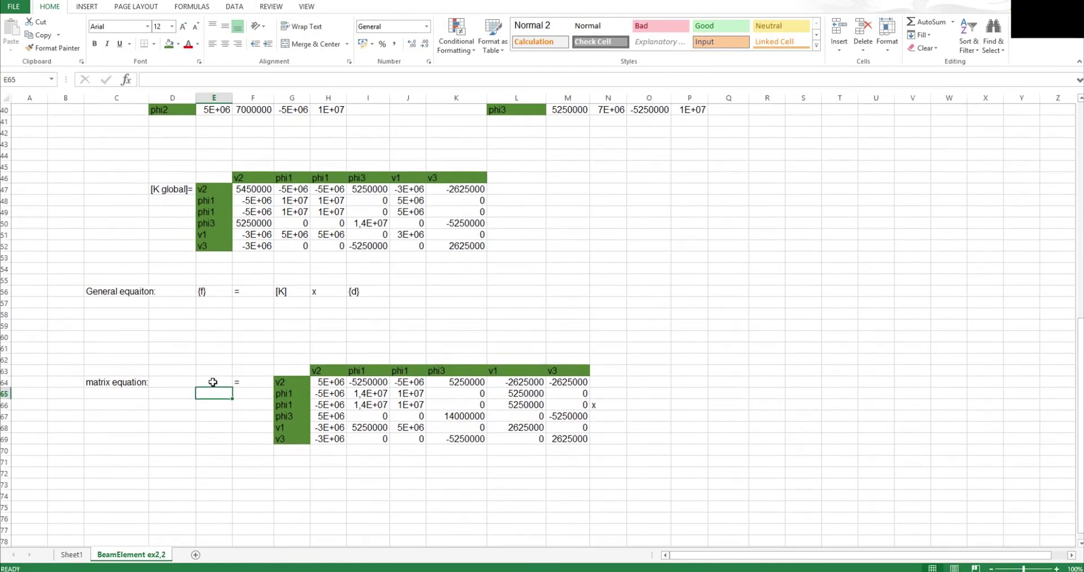
left_click(213, 383)
scroll(285, 378, "up", 5)
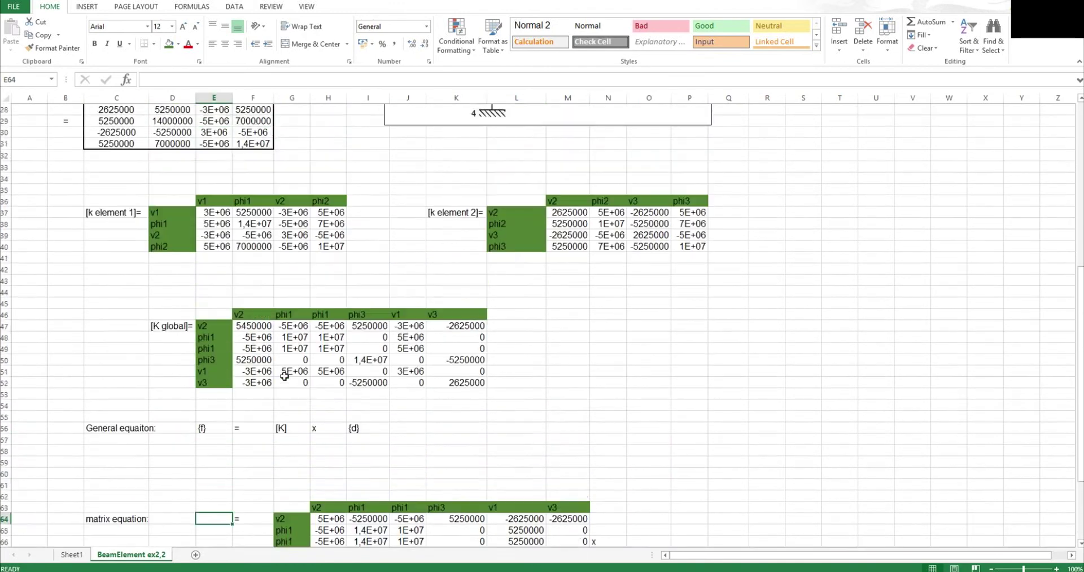
mouse_move(583, 430)
left_mouse_down()
mouse_move(585, 465)
mouse_move(573, 316)
mouse_move(592, 334)
mouse_move(596, 434)
left_mouse_up()
scroll(585, 465, "down", 5)
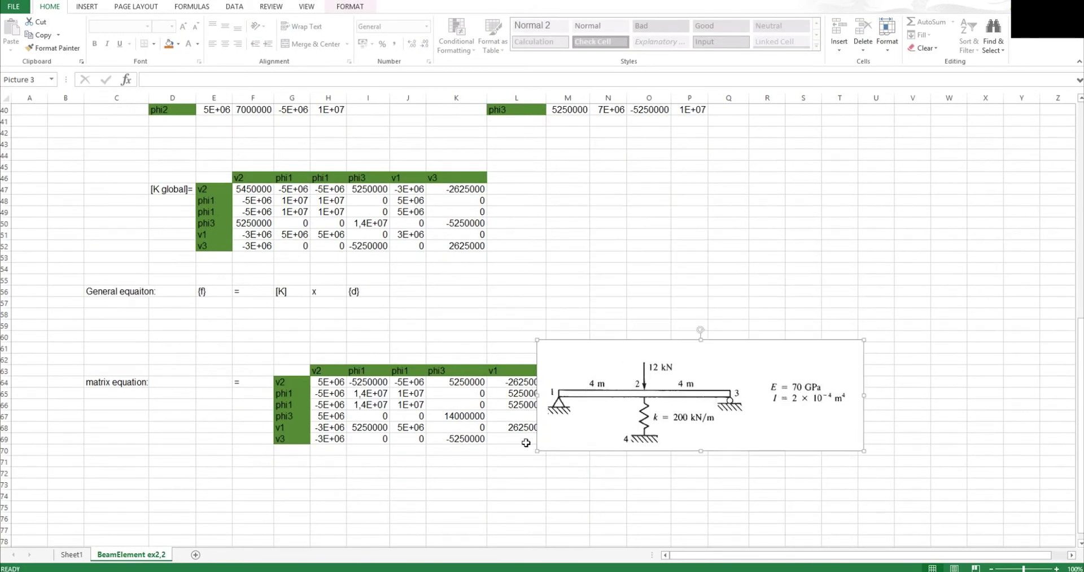
Enter the force -12000 in E64 as the v2 entry of the force vector
left_click(210, 384)
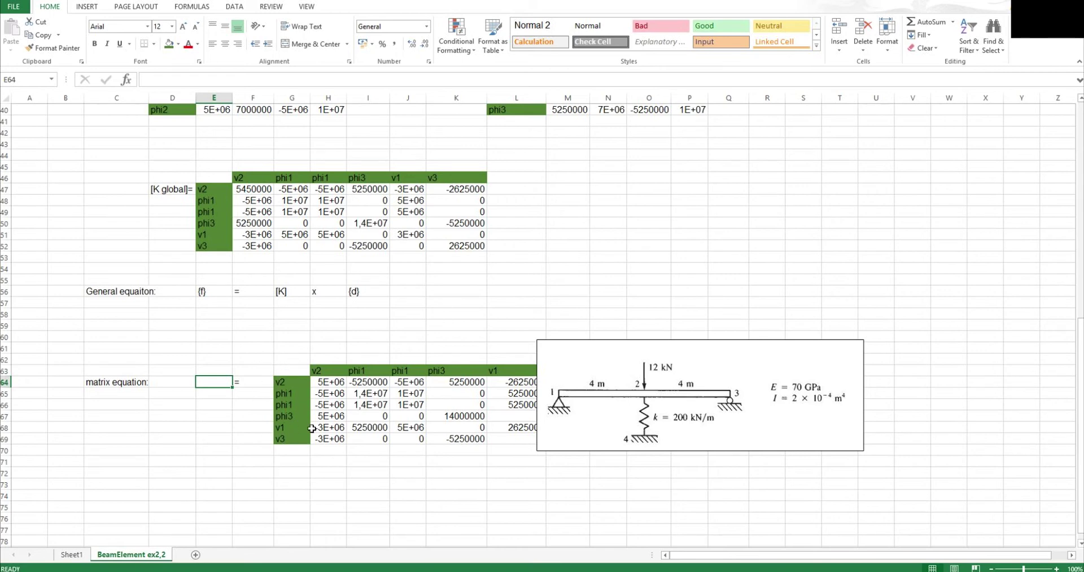
left_click(228, 424)
left_click(214, 382)
type("-12000")
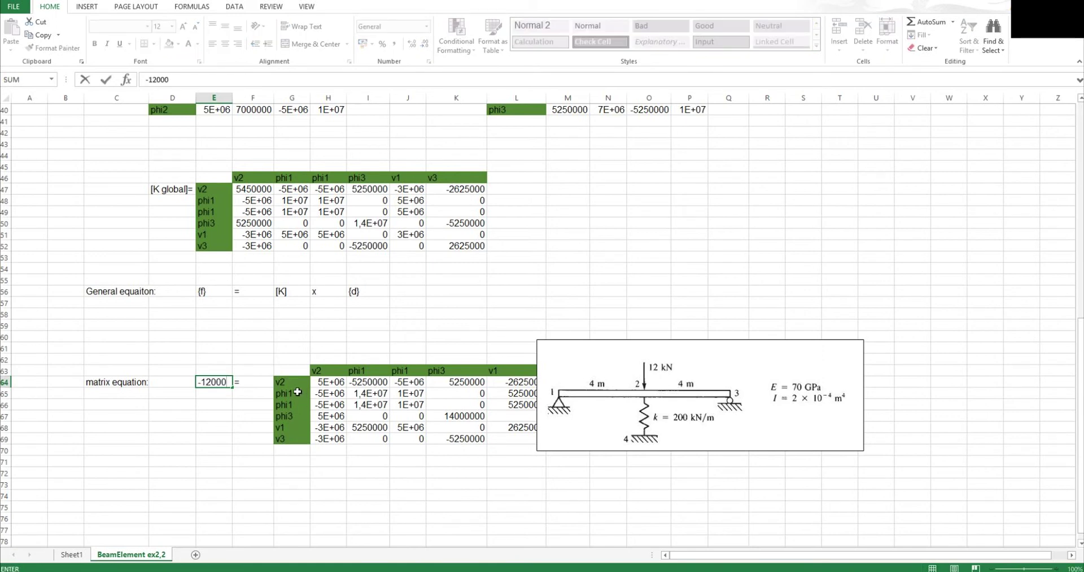
key("Return")
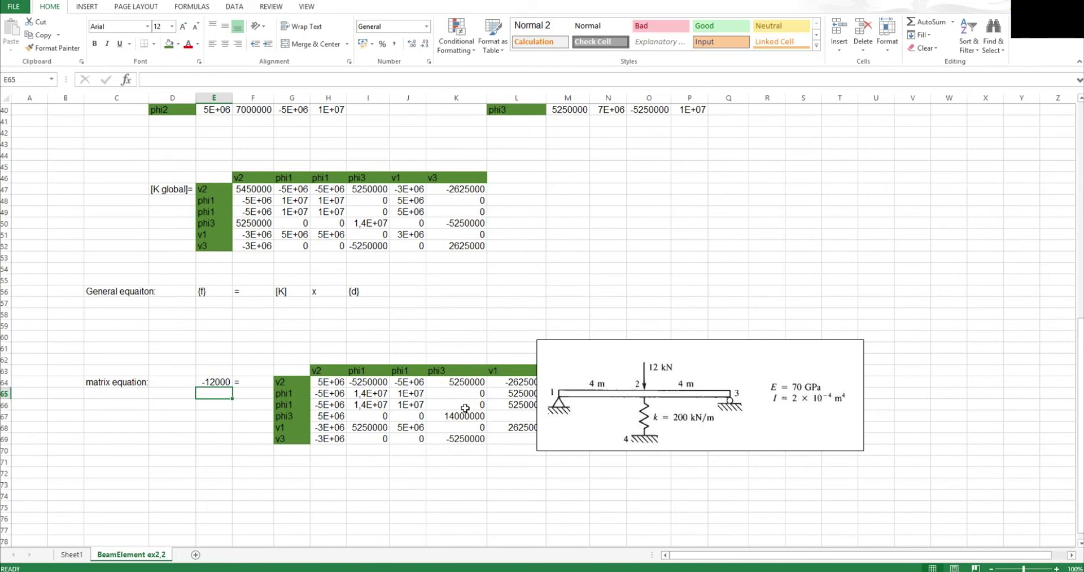
Enter 0 in E65 as the second entry of the force vector
left_click(212, 416)
left_click(223, 393)
type("0")
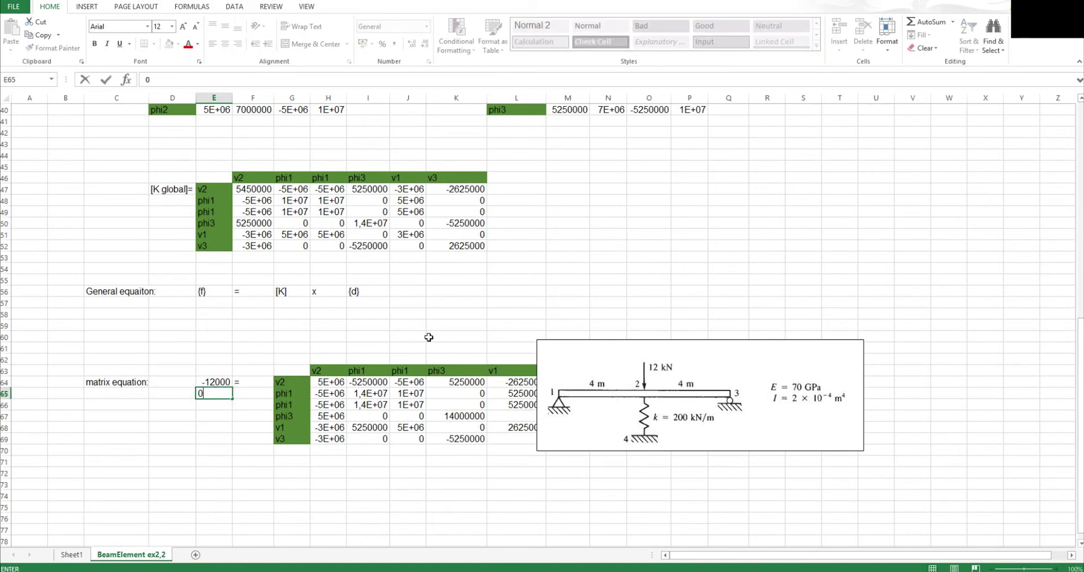
key("Return")
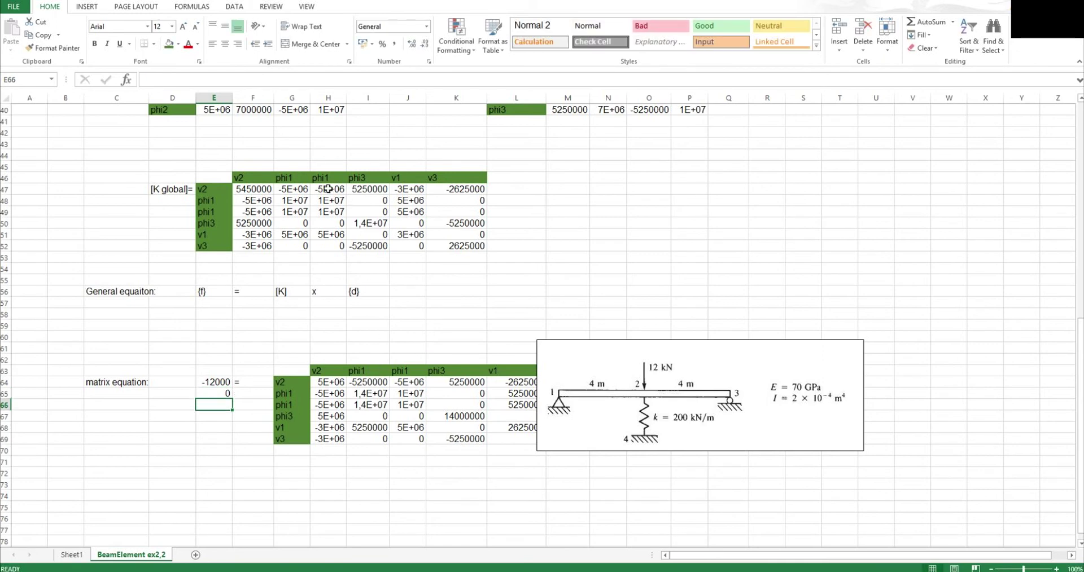
Correct the global stiffness matrix's column header in G46 to phi2
left_click(295, 181)
scroll(231, 220, "up", 3)
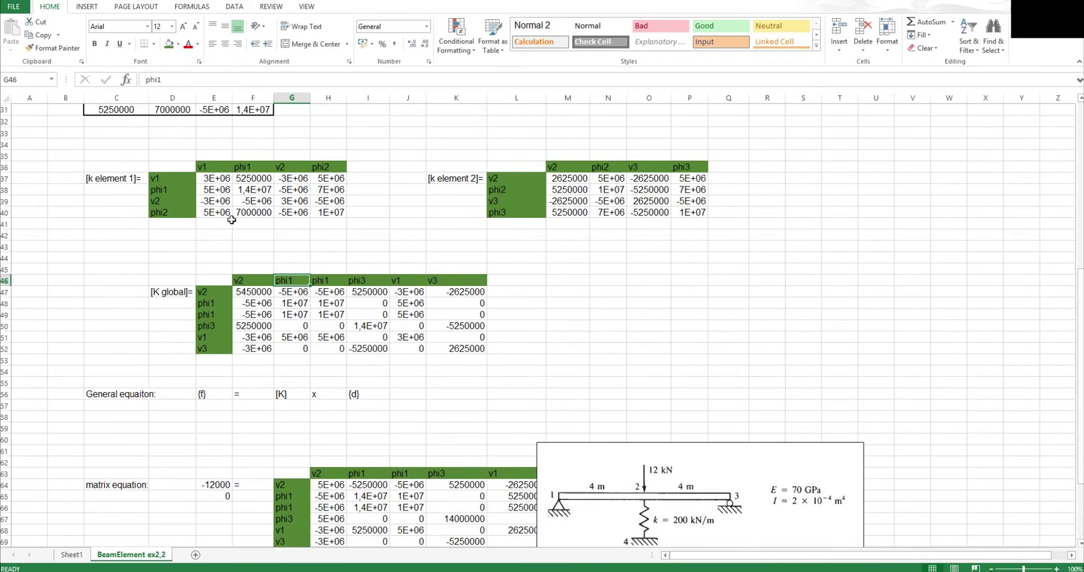
mouse_move(299, 282)
left_mouse_down()
mouse_move(314, 281)
mouse_move(266, 282)
mouse_move(282, 281)
left_mouse_up()
left_click(163, 83)
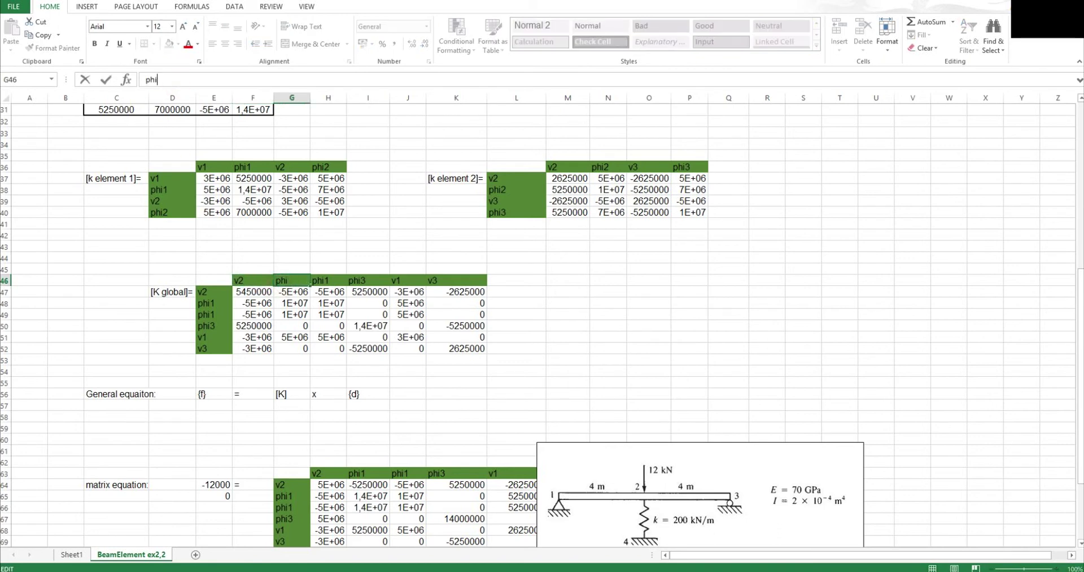
key("Return")
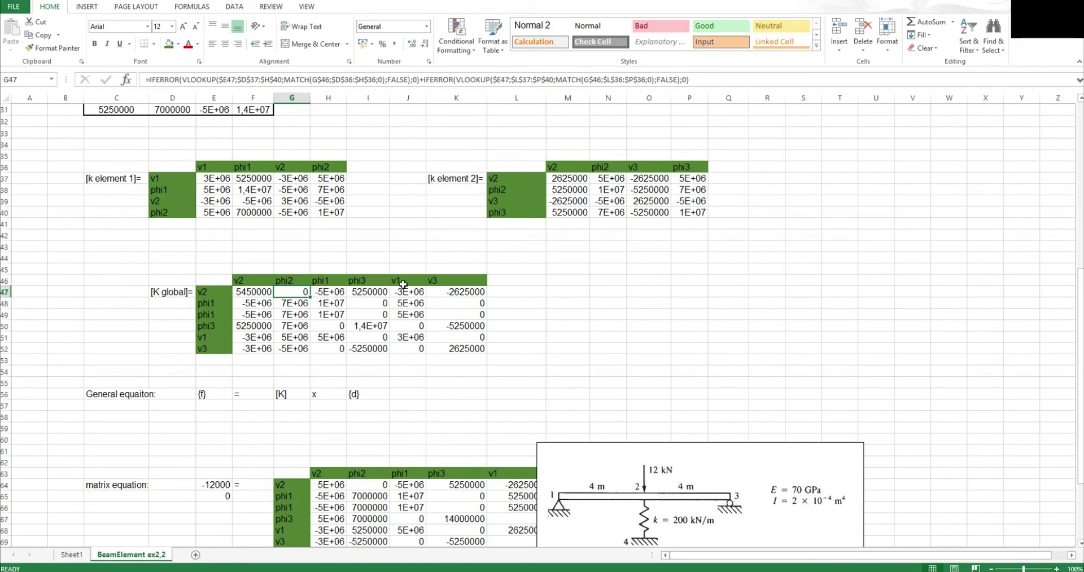
Copy the global matrix's column headers F46:K46 and paste them transposed over the row headers starting at E47
left_click_drag(254, 280, 474, 280)
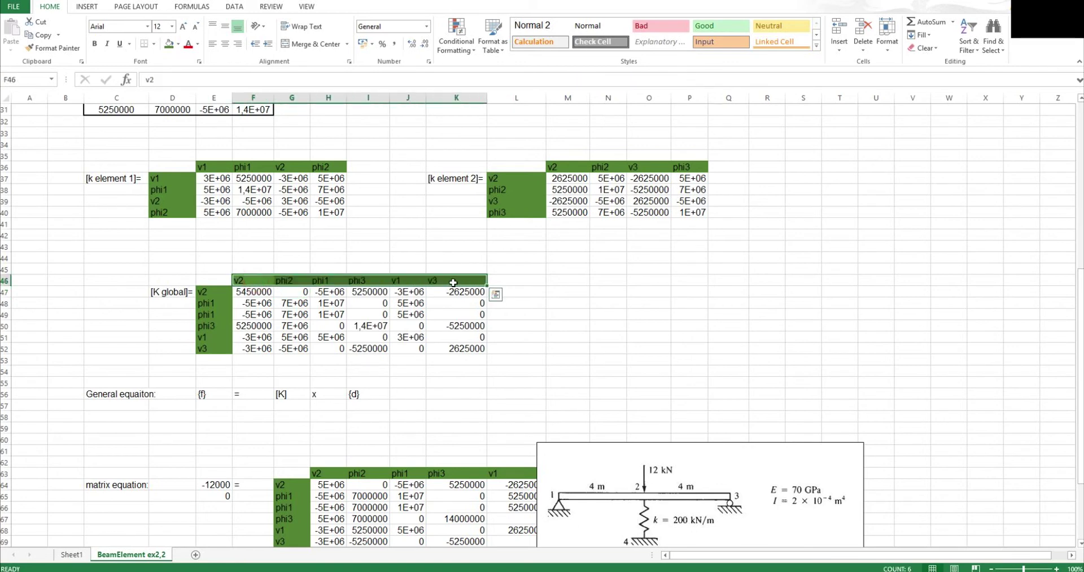
right_click(454, 280)
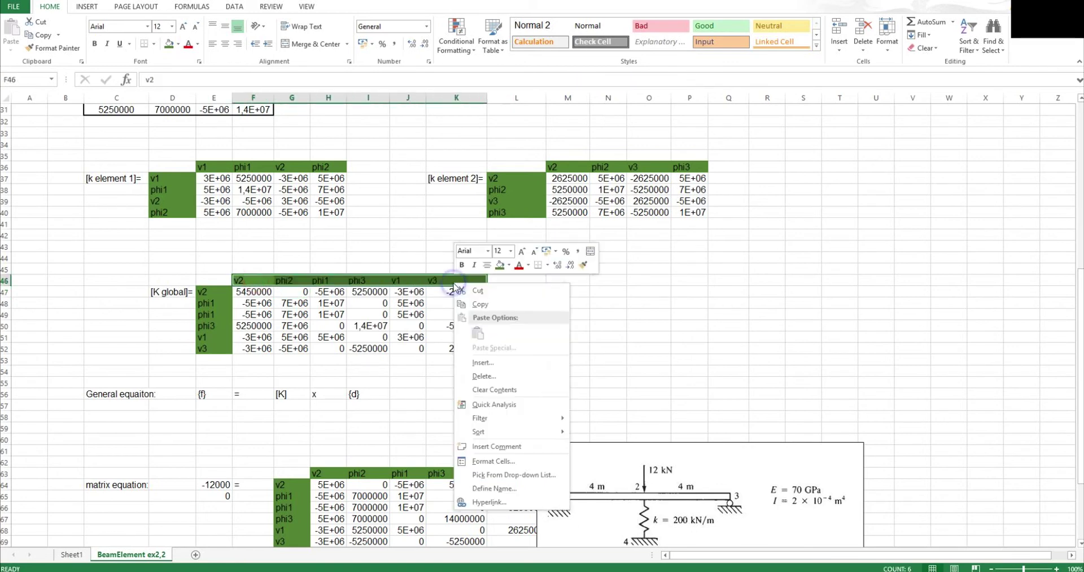
left_click(481, 305)
right_click(223, 293)
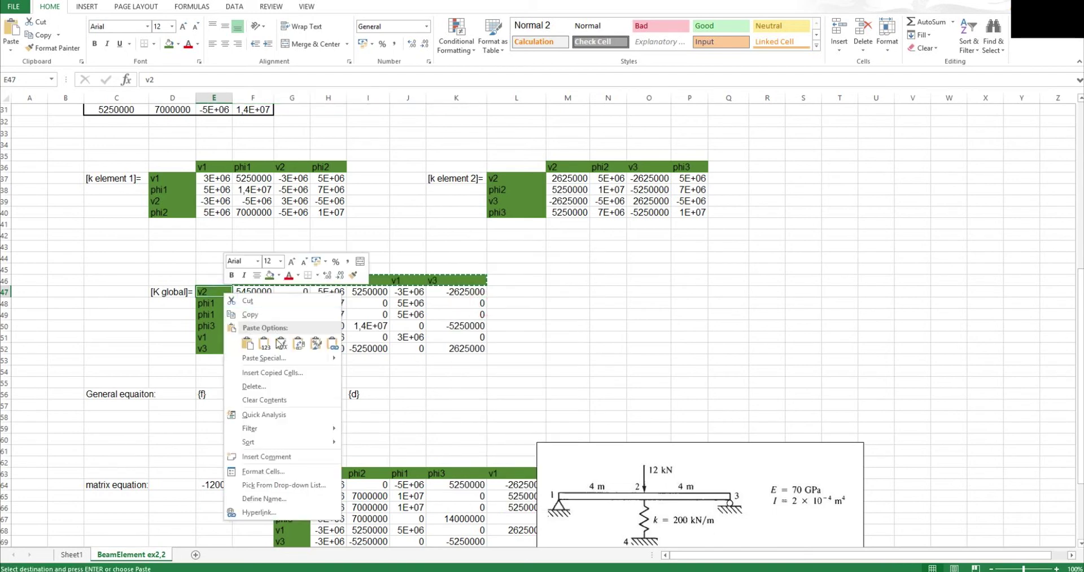
left_click(305, 345)
left_click(292, 325)
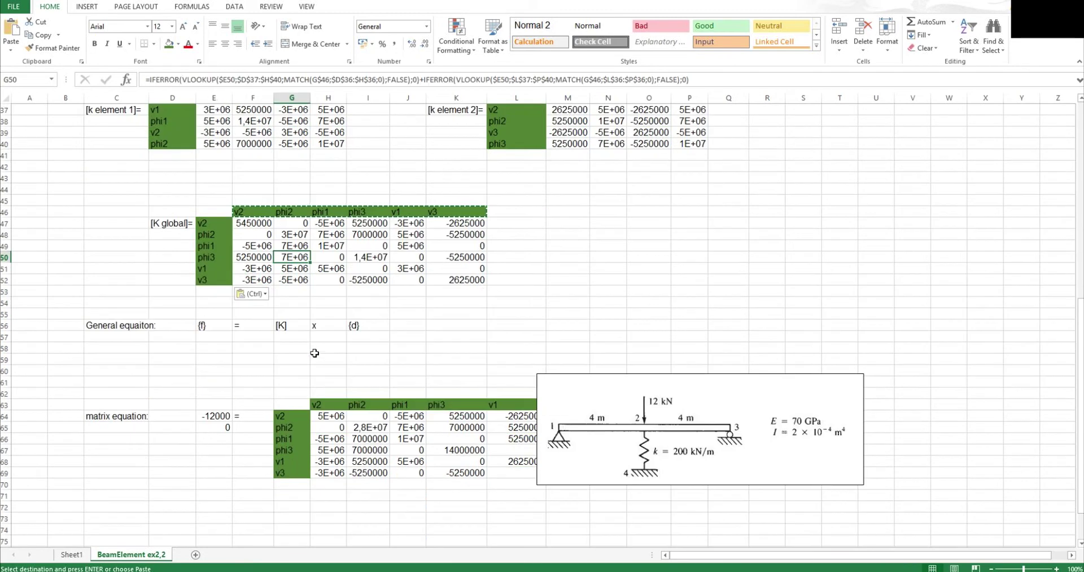
Check the headers and linked values of the matrix equation's stiffness matrix against the corrected global matrix
scroll(299, 384, "down", 2)
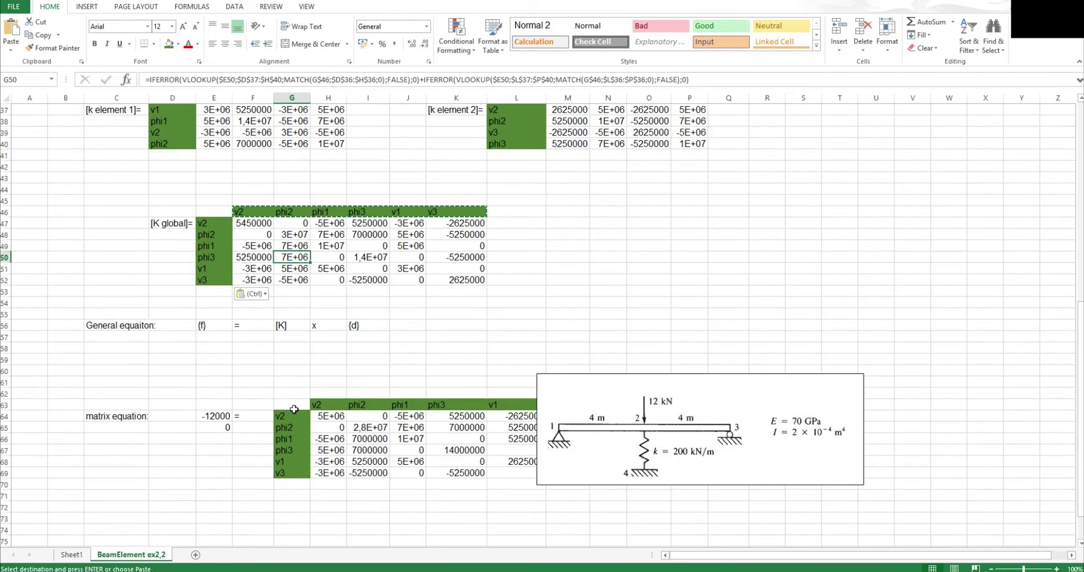
left_click(408, 404)
left_click(388, 424)
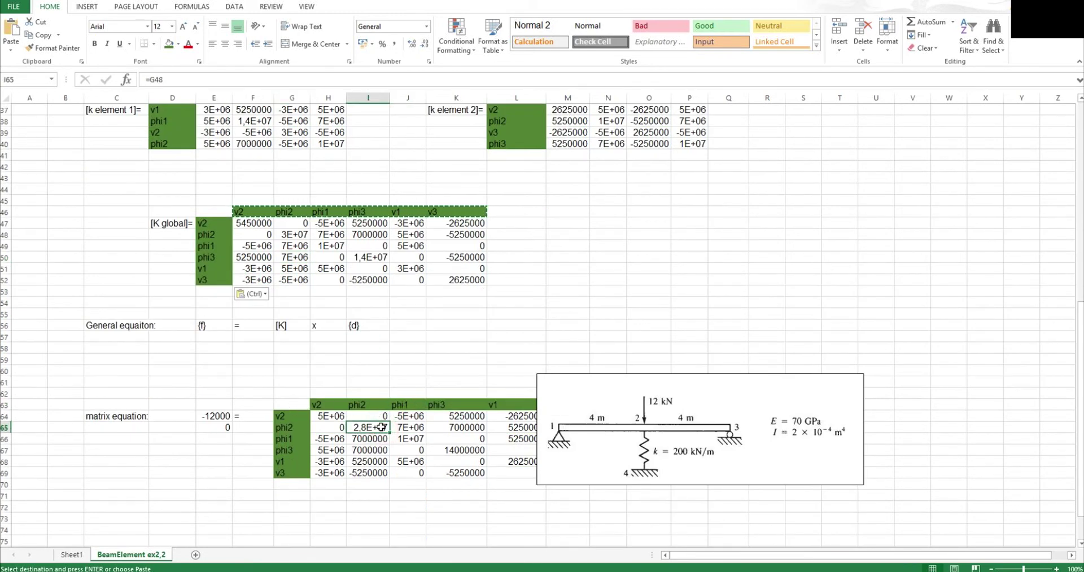
left_click(327, 393)
left_click(213, 225)
left_click_drag(315, 404, 407, 404)
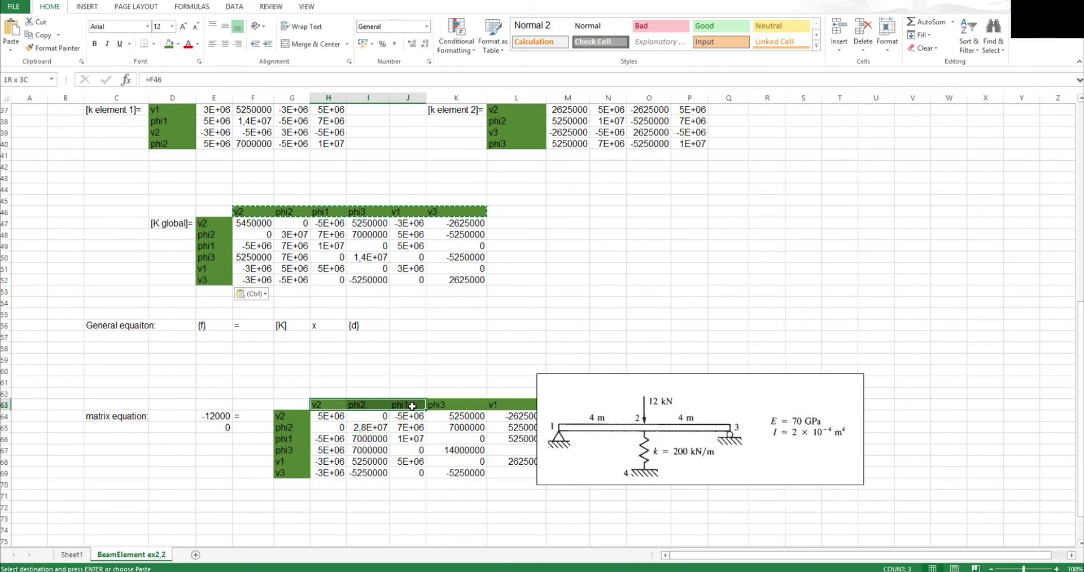
left_click(266, 371)
scroll(271, 372, "down", 1)
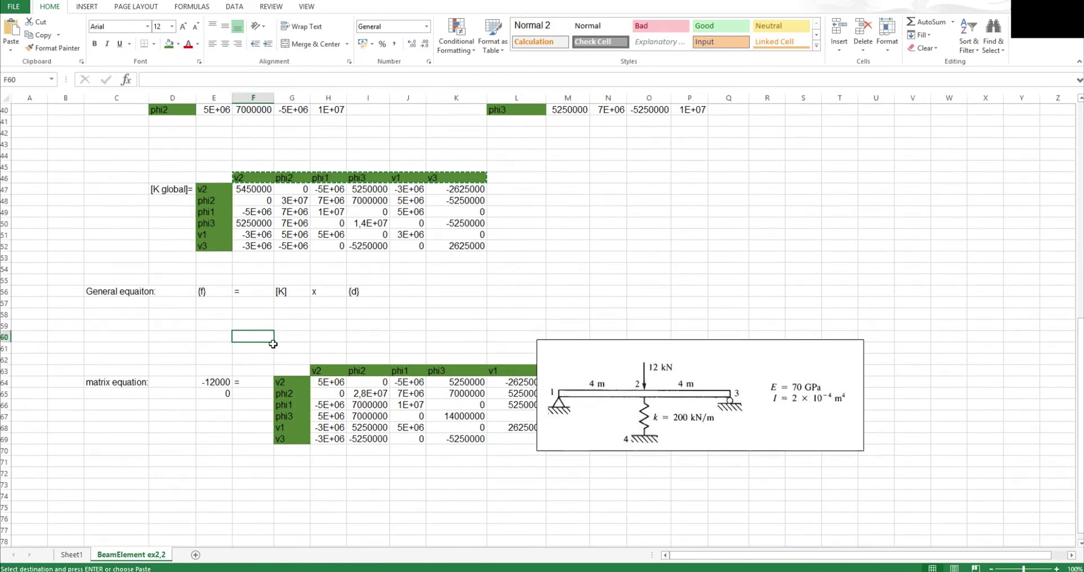
Examine the lookup formulas in the global matrix, especially the spring stiffness term at the end of the F47 formula
left_click(252, 189)
left_click(291, 211)
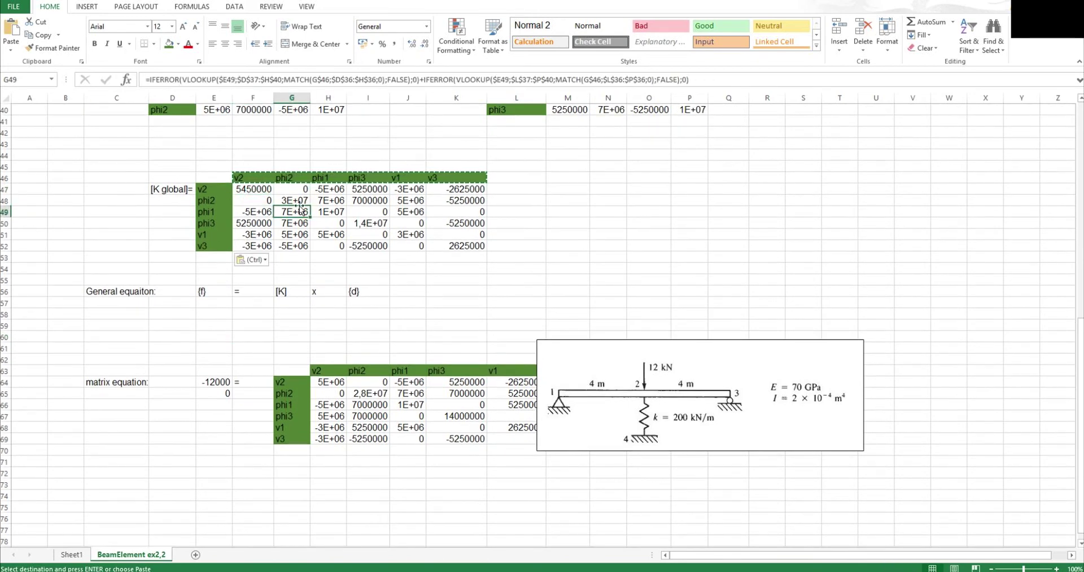
left_click(258, 213)
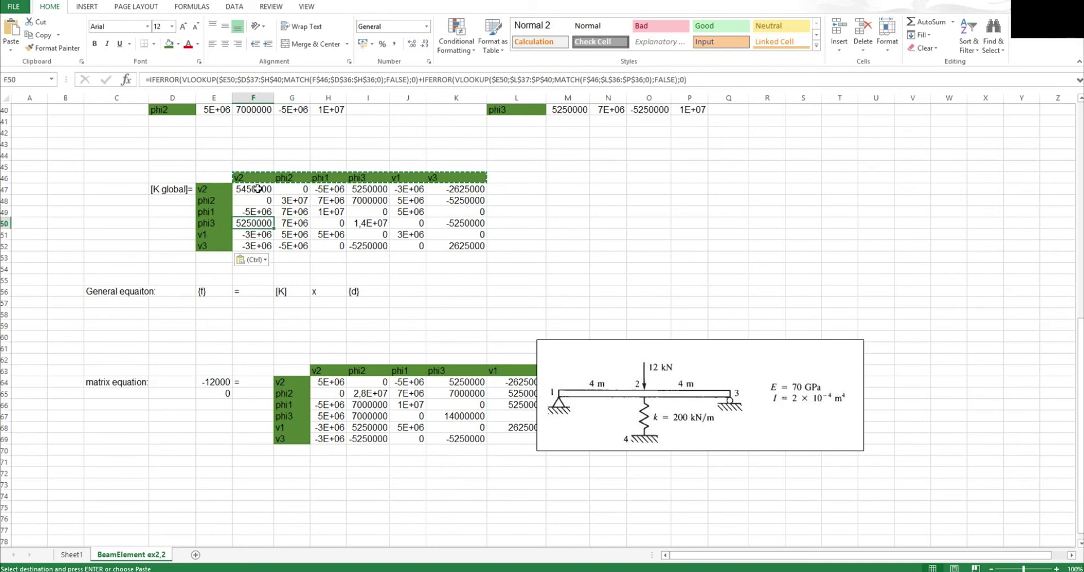
left_click(257, 189)
left_click(723, 80)
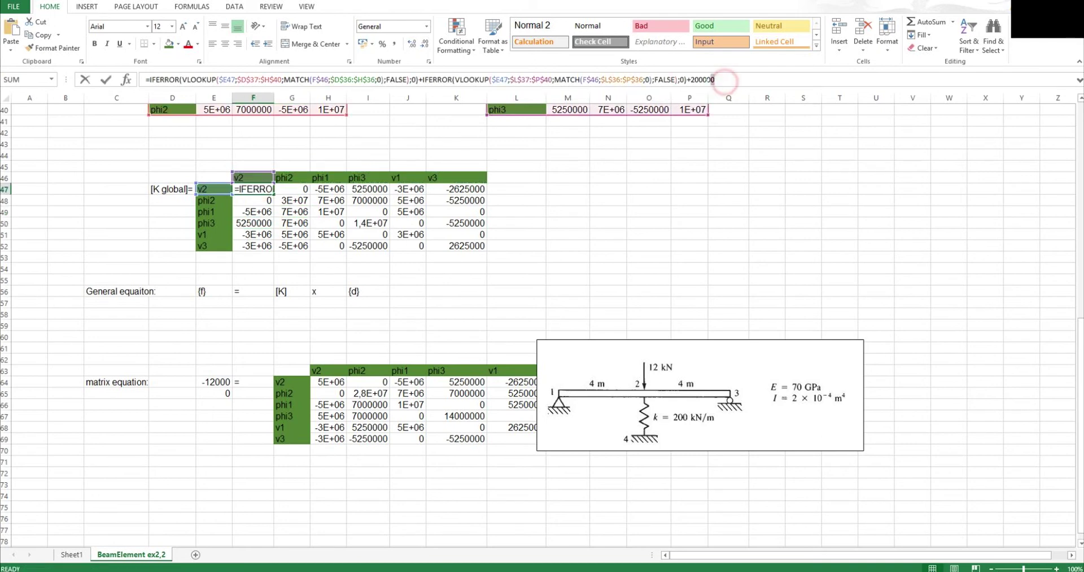
left_click_drag(723, 80, 691, 80)
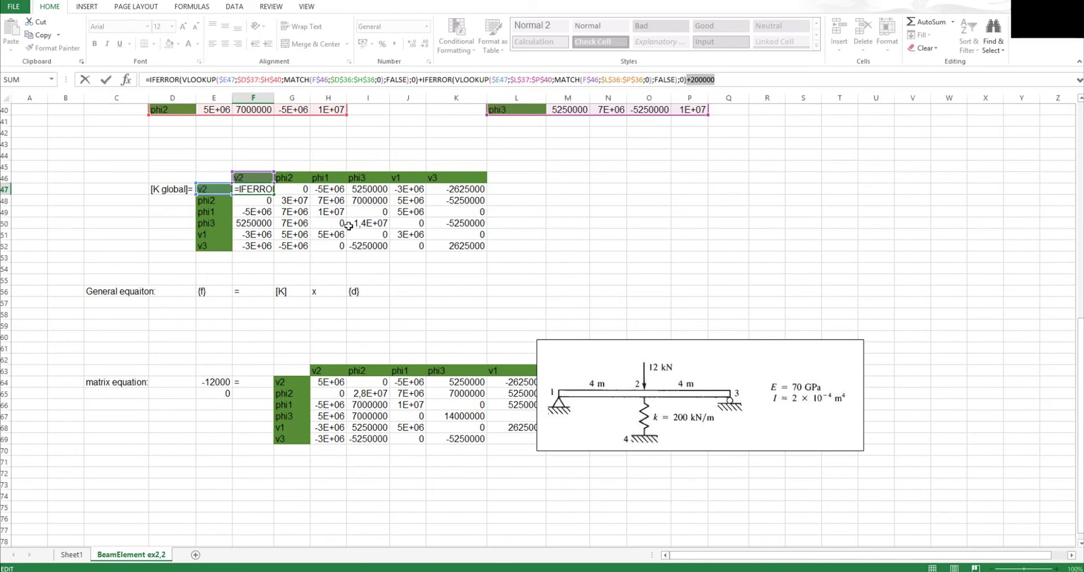
left_click(289, 329)
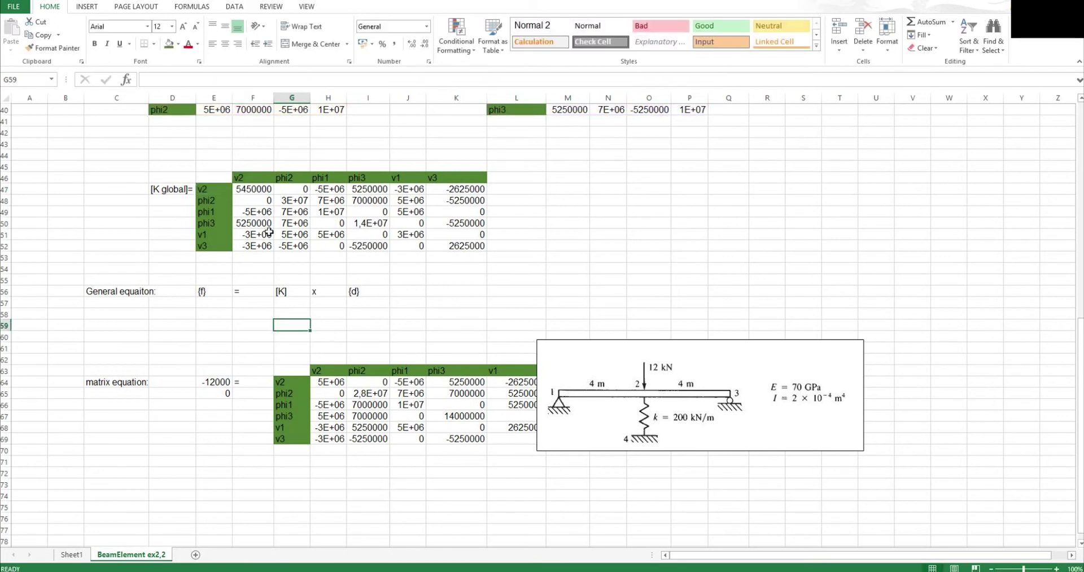
Enter 0 in E66 and E67 as the phi1 and phi3 entries of the force vector
scroll(270, 327, "down", 3)
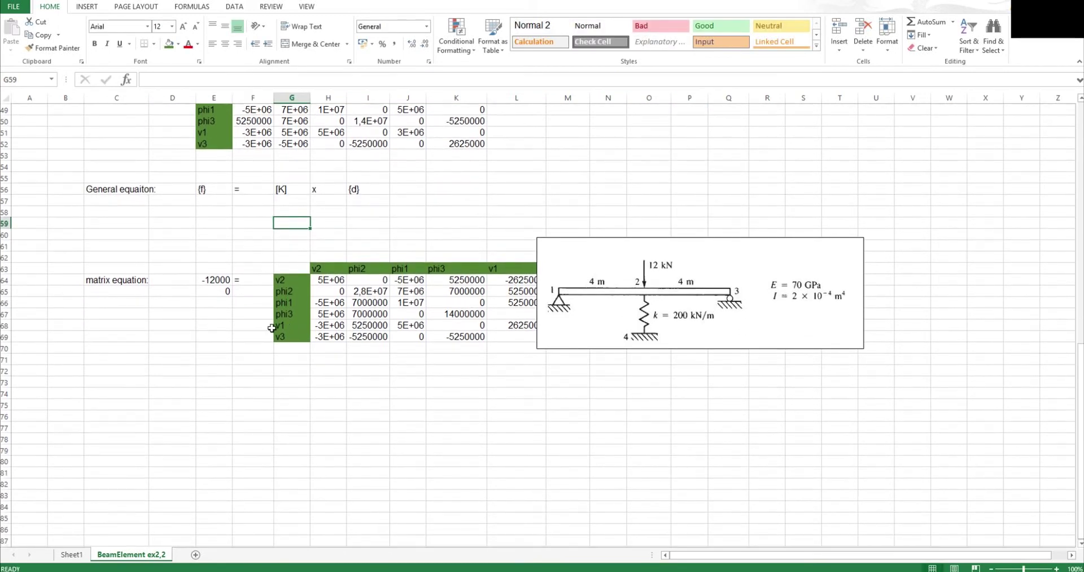
left_click(217, 305)
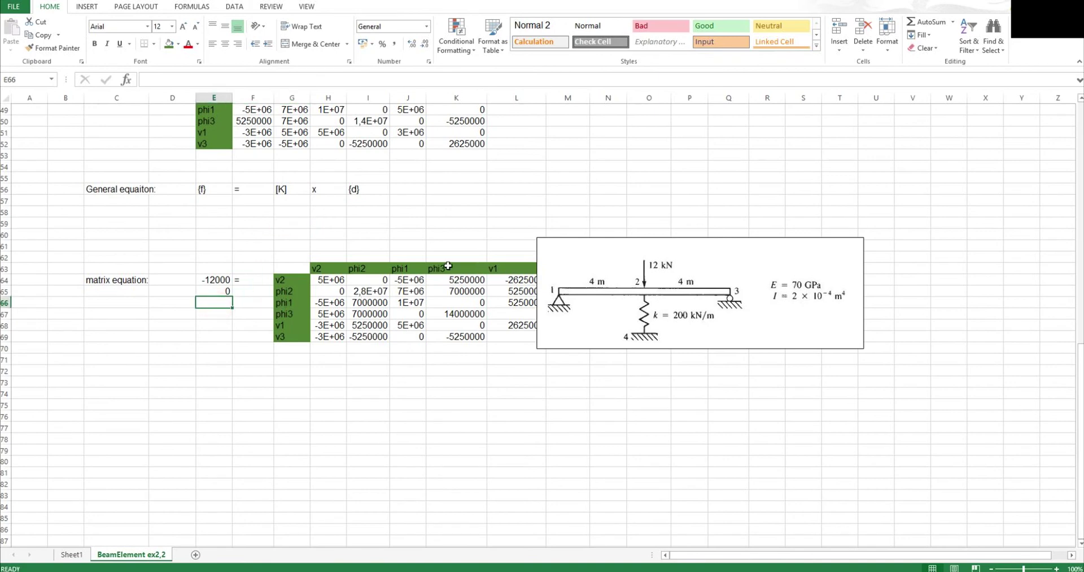
type("0")
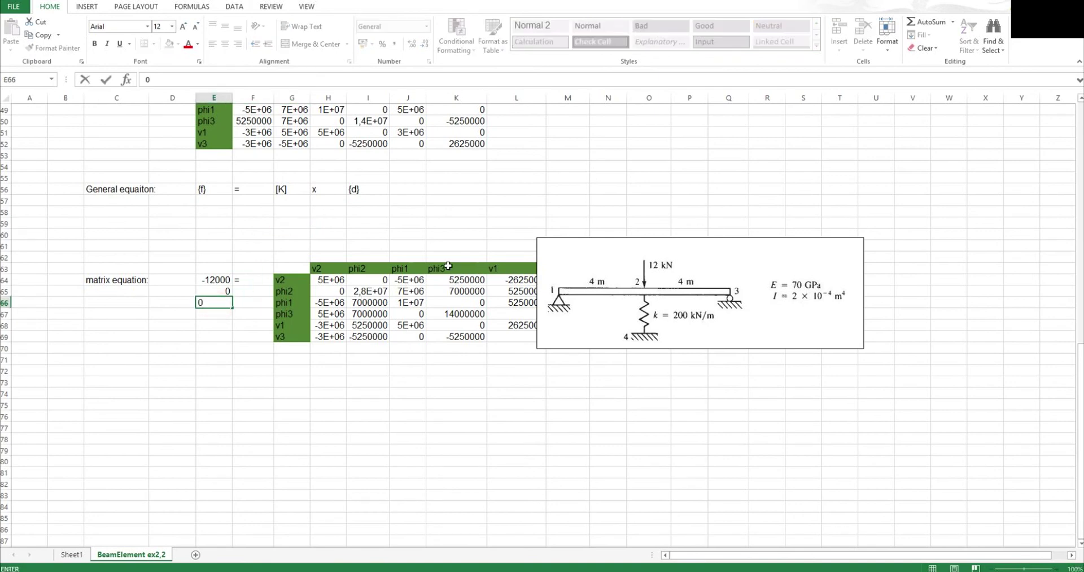
key("Return")
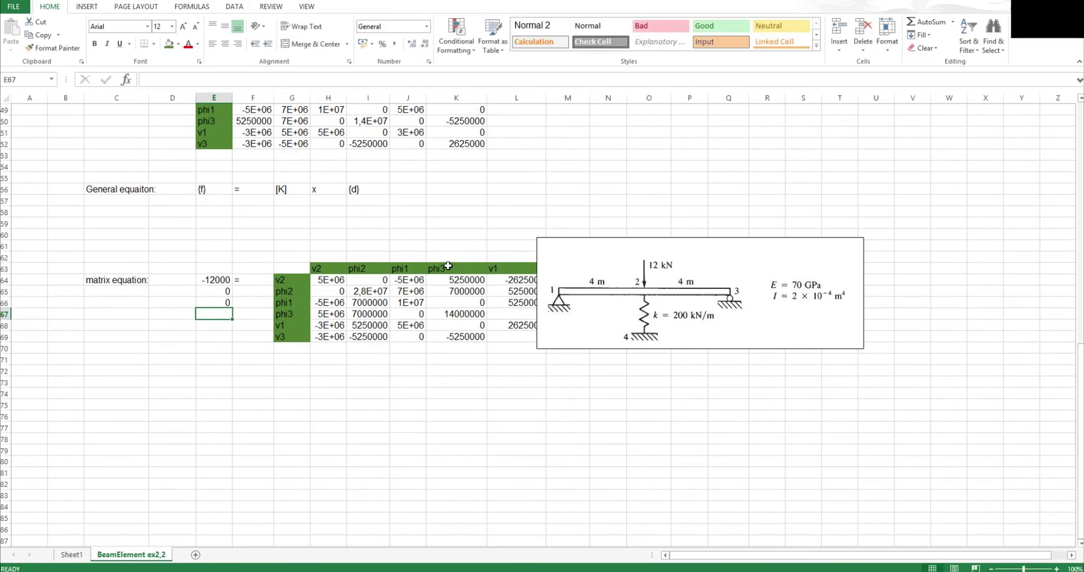
type("0,")
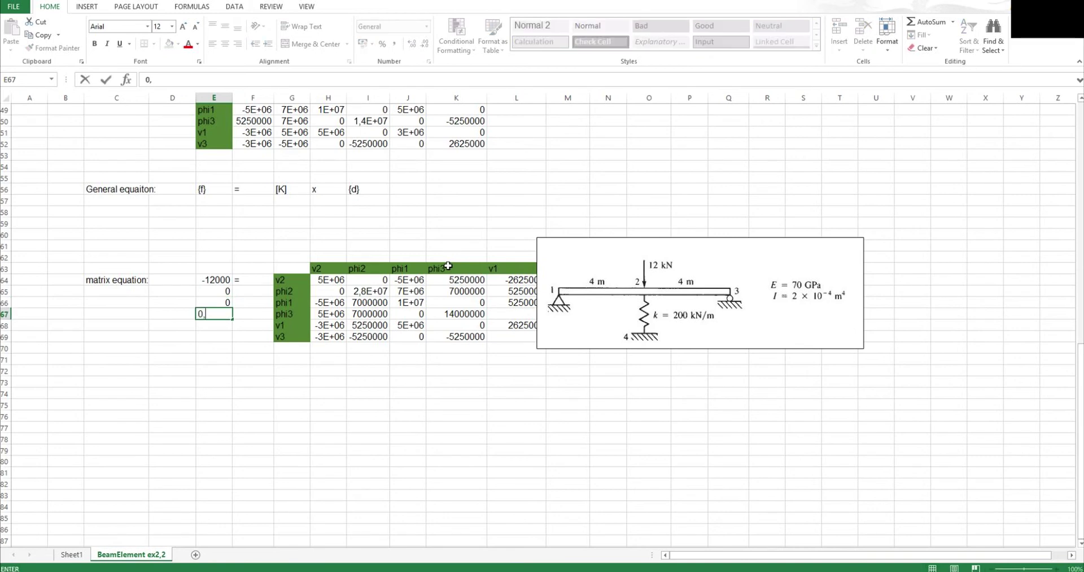
key("Return")
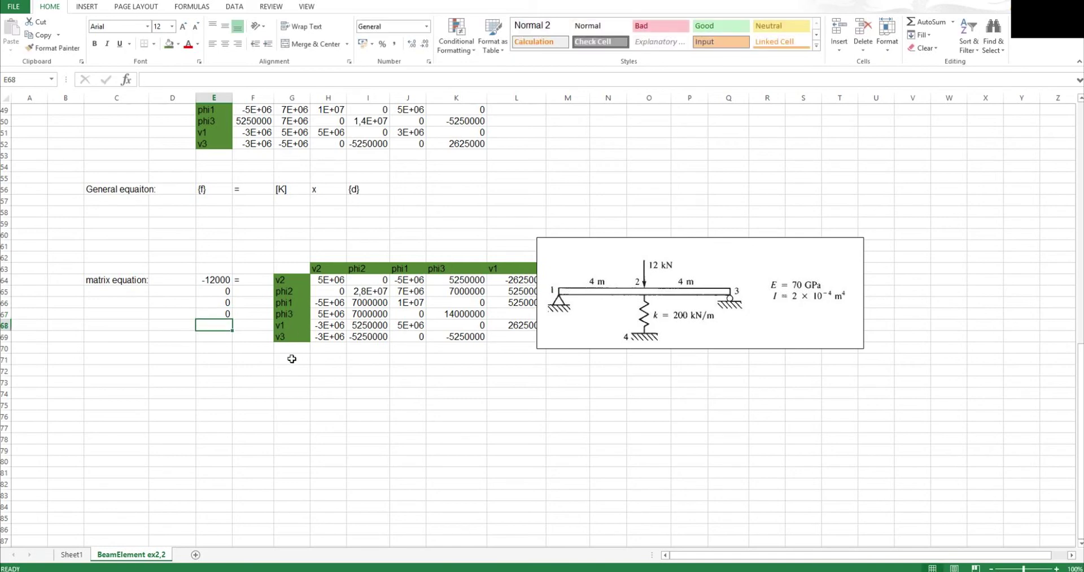
Enter the unknown support reactions VR1 in E68 and VR3 in E69 to complete the force vector
type("VR")
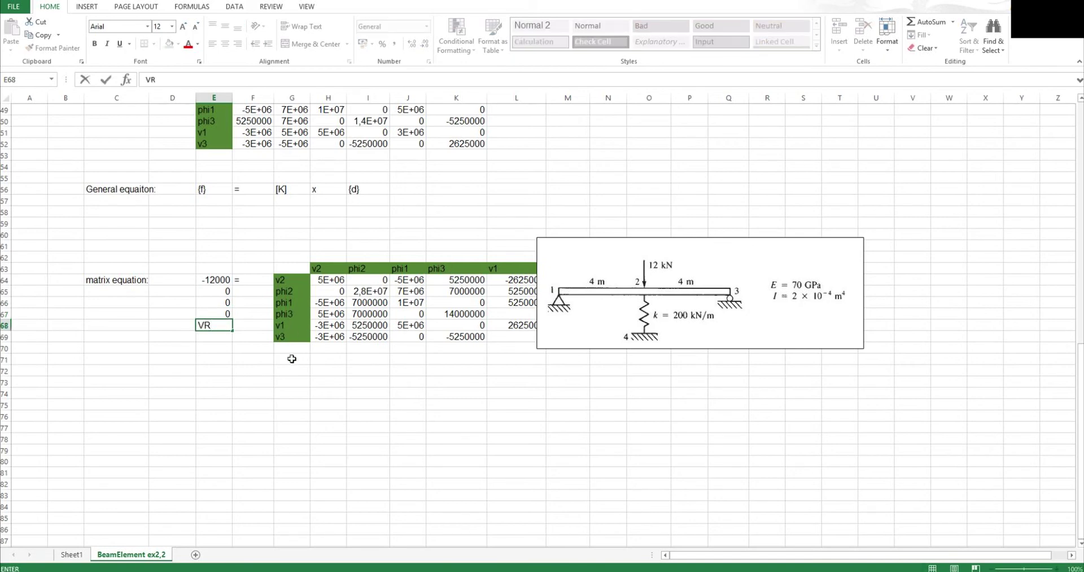
type("1")
key("Return")
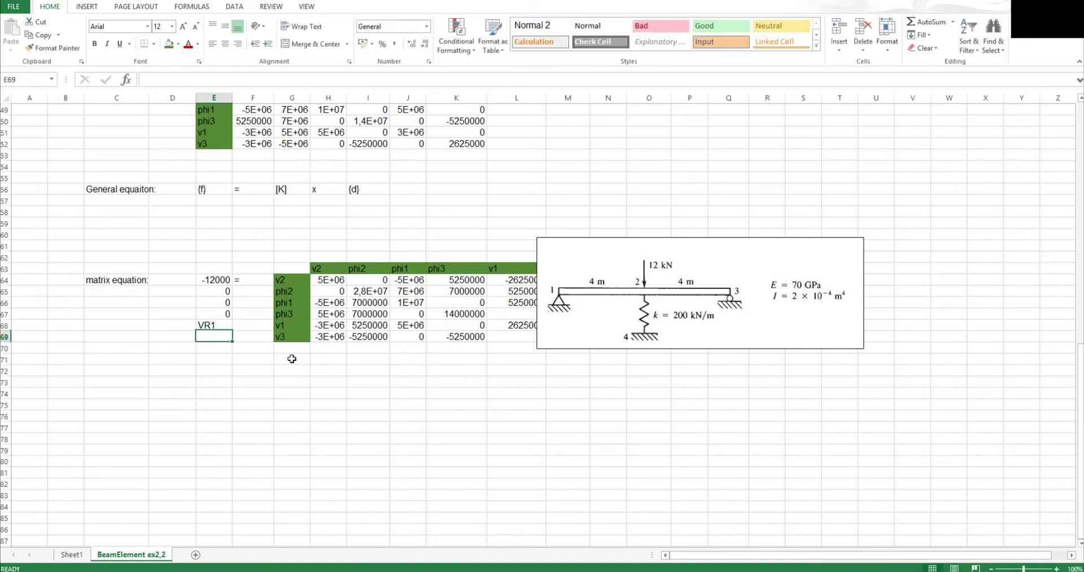
type("VR1")
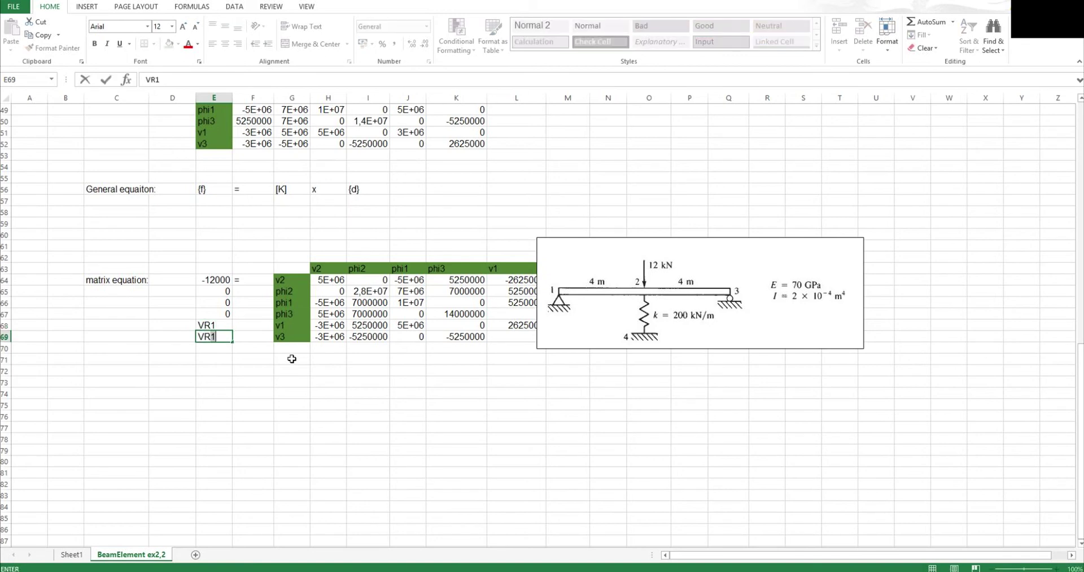
key("ctrl+Return")
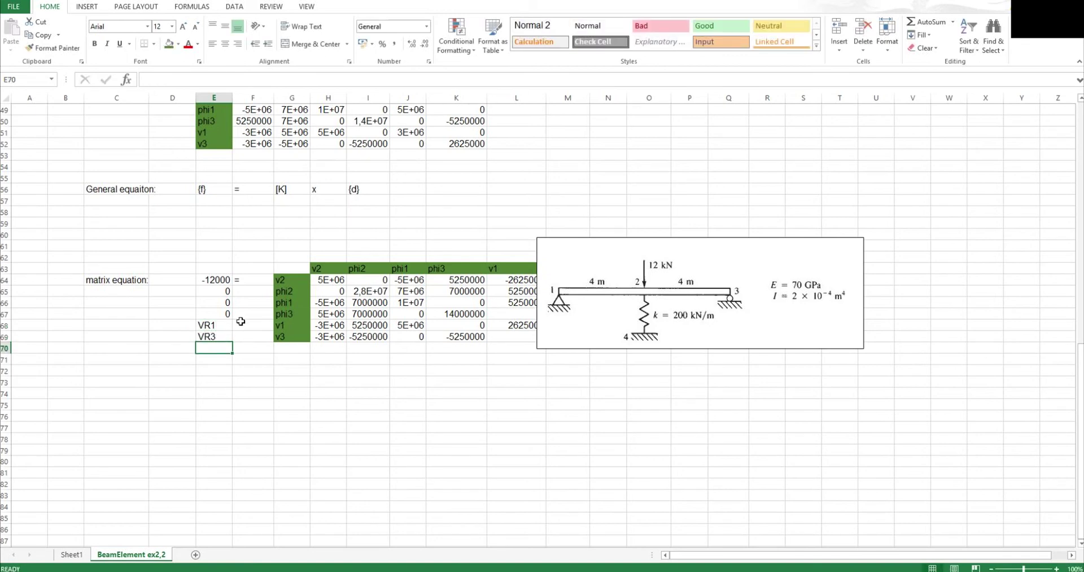
Move the beam diagram picture up and right to around O49:W59, clear of the matrix equation
left_click(216, 278)
left_click_drag(216, 275, 221, 338)
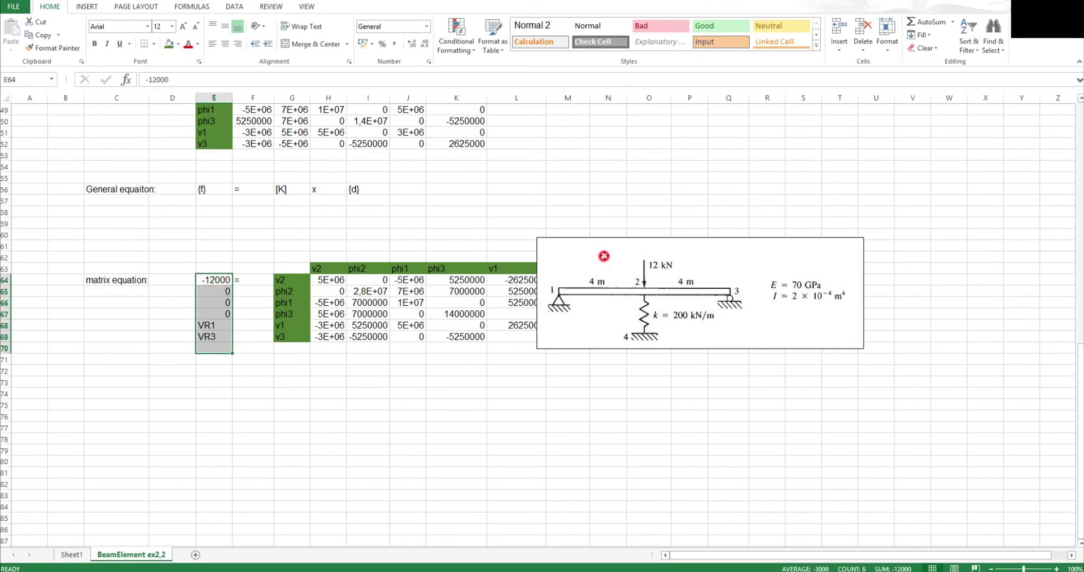
left_click_drag(600, 256, 714, 137)
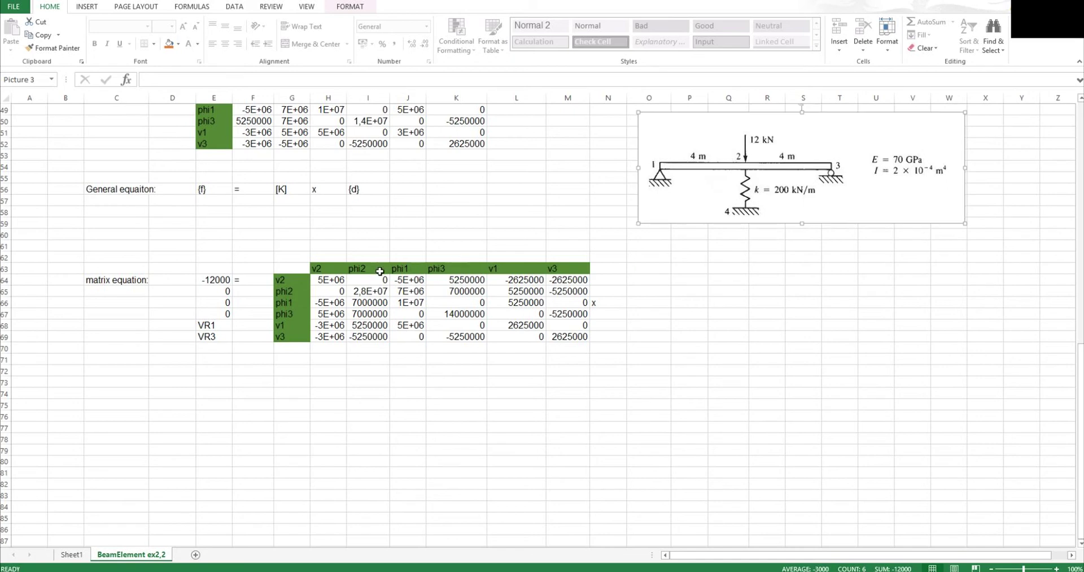
Copy the row headers G64:G69 and paste them as values from O64 down to form the displacement vector
left_click_drag(288, 276, 293, 337)
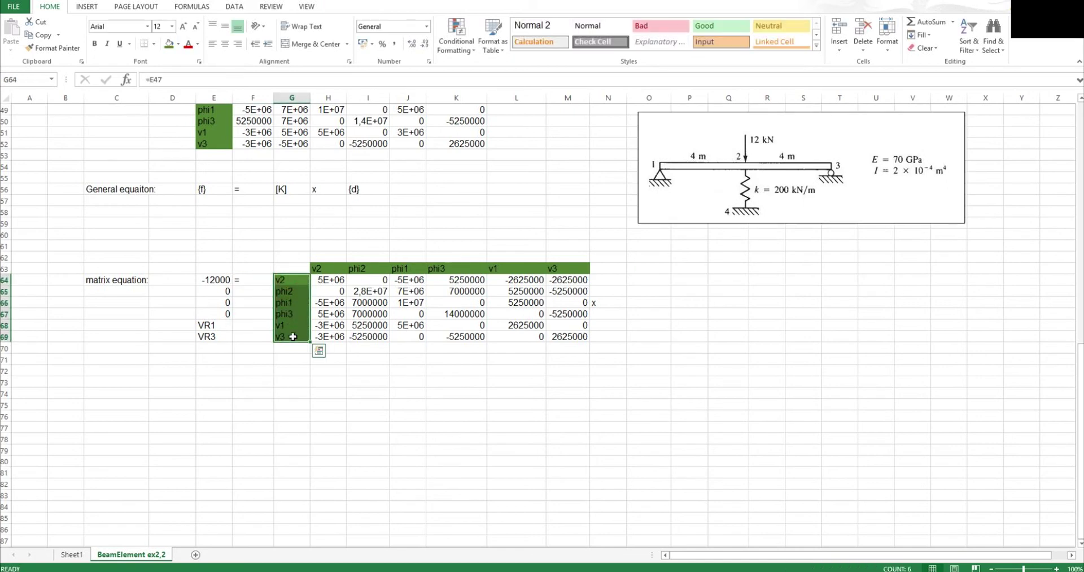
right_click(294, 338)
left_click(320, 358)
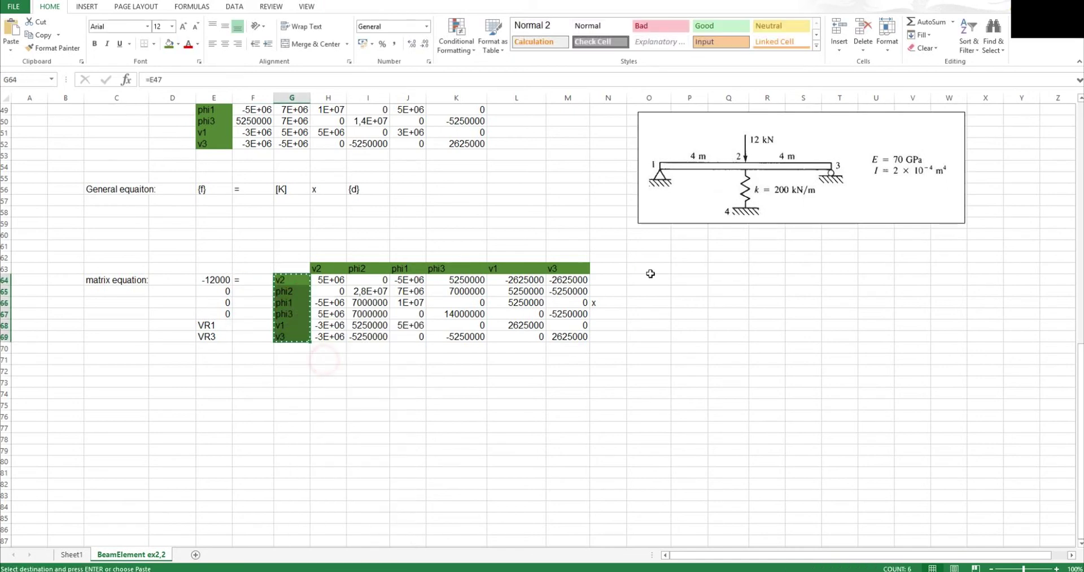
right_click(646, 277)
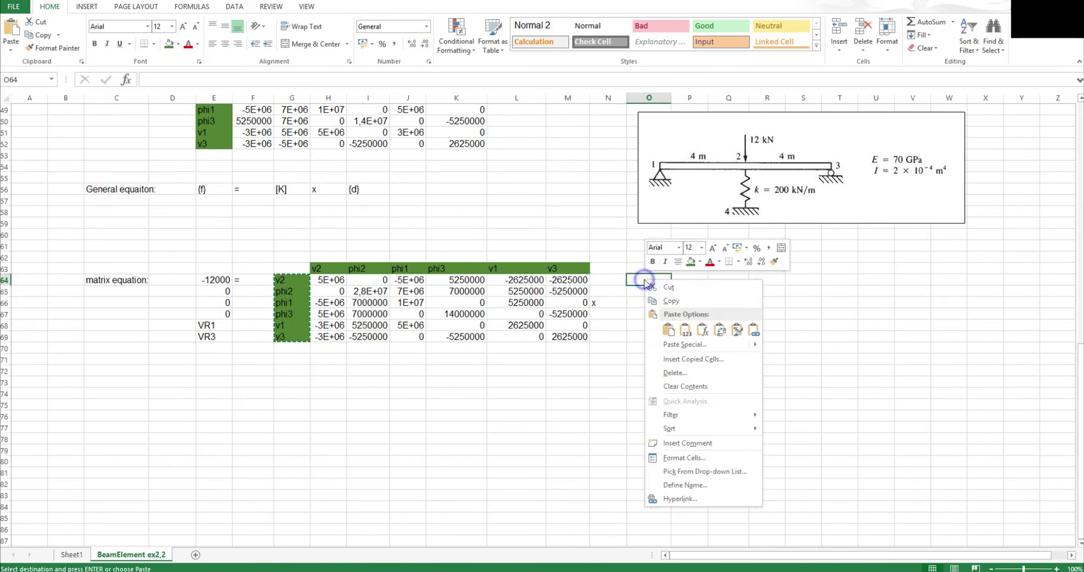
left_click(683, 331)
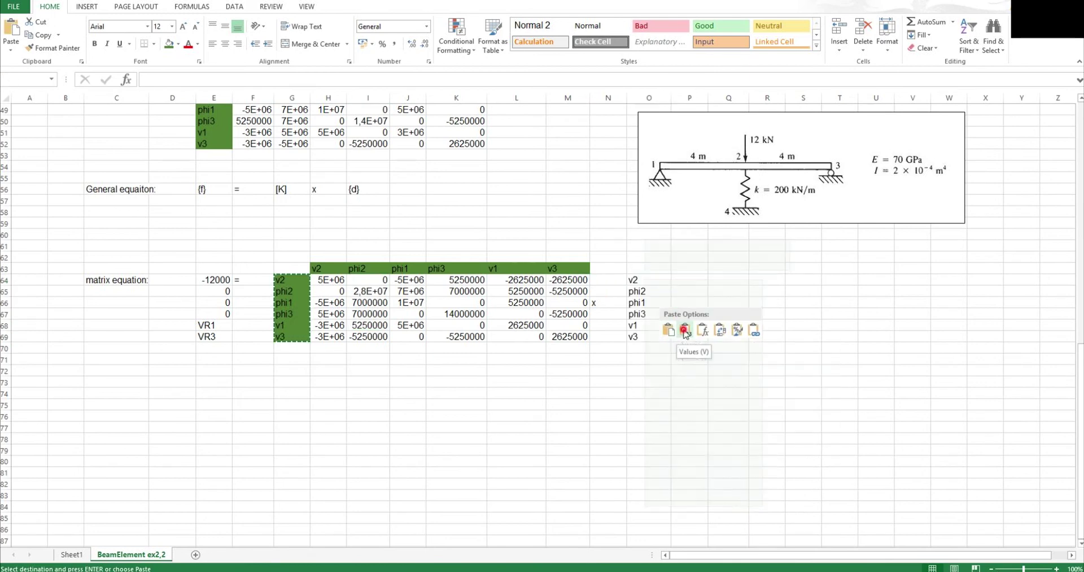
left_click(649, 303)
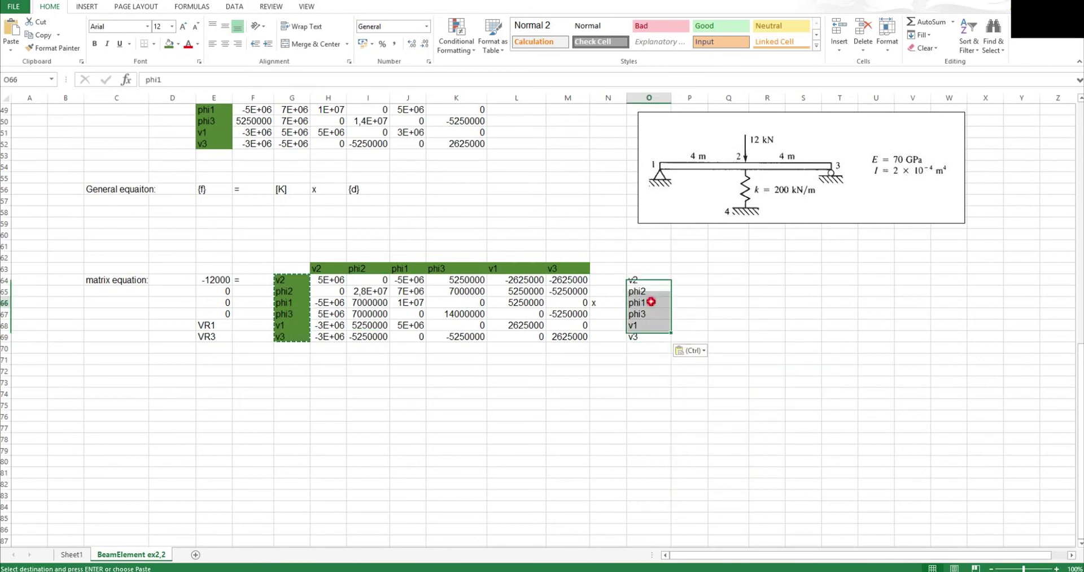
Compare the force entries in E64:E69 with the displacement entries in O64:O69, and check the free displacements against the beam diagram
left_click(615, 288)
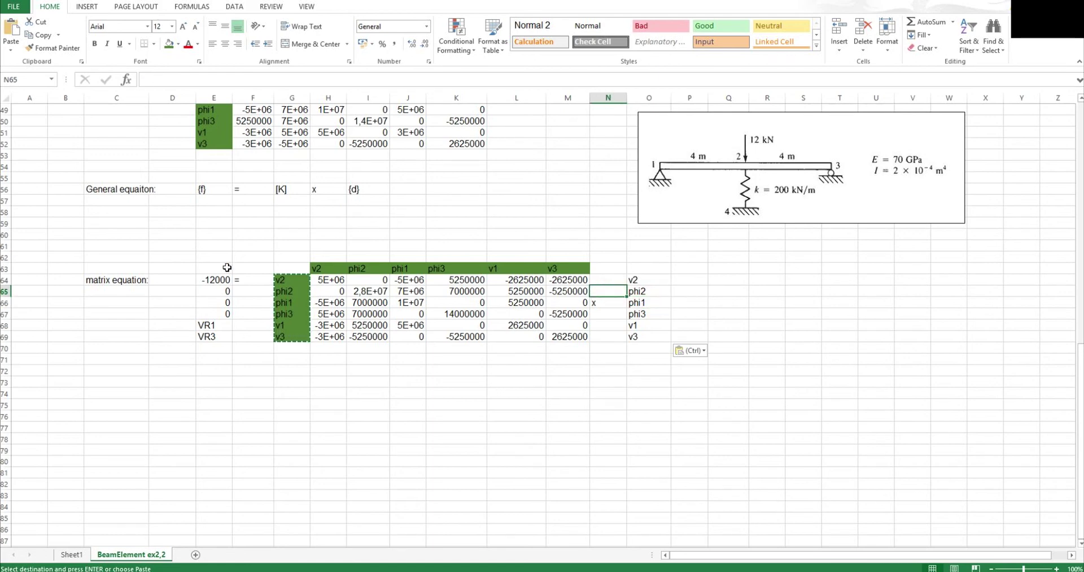
left_click_drag(212, 279, 220, 313)
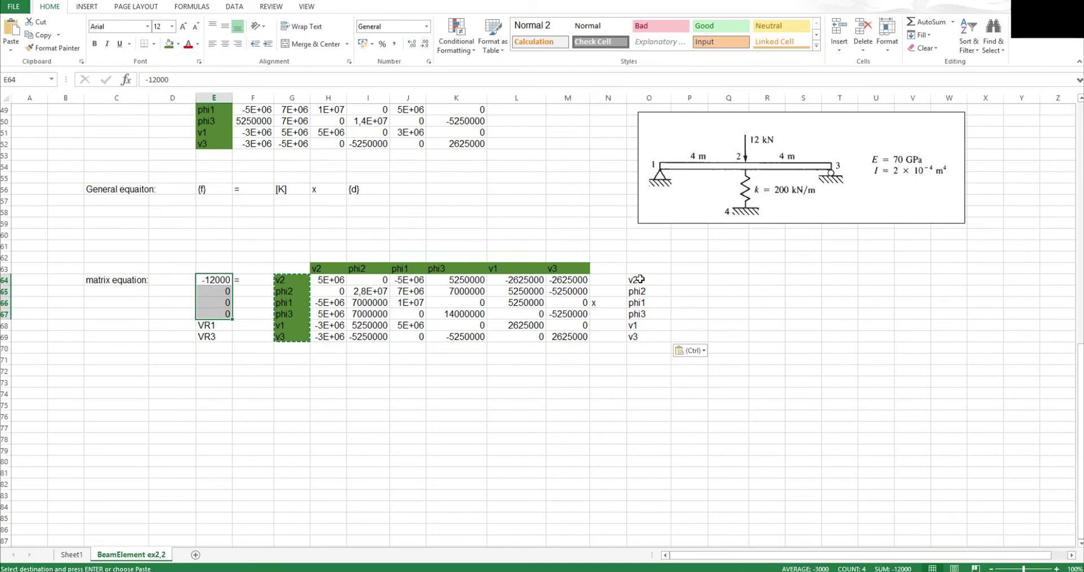
left_click_drag(641, 280, 643, 304)
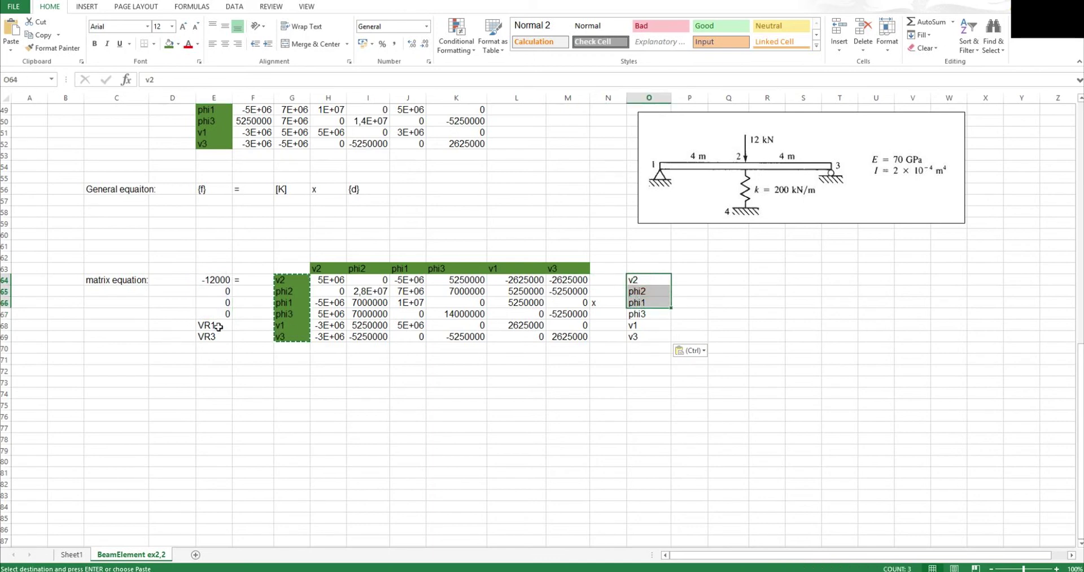
left_click_drag(218, 326, 215, 338)
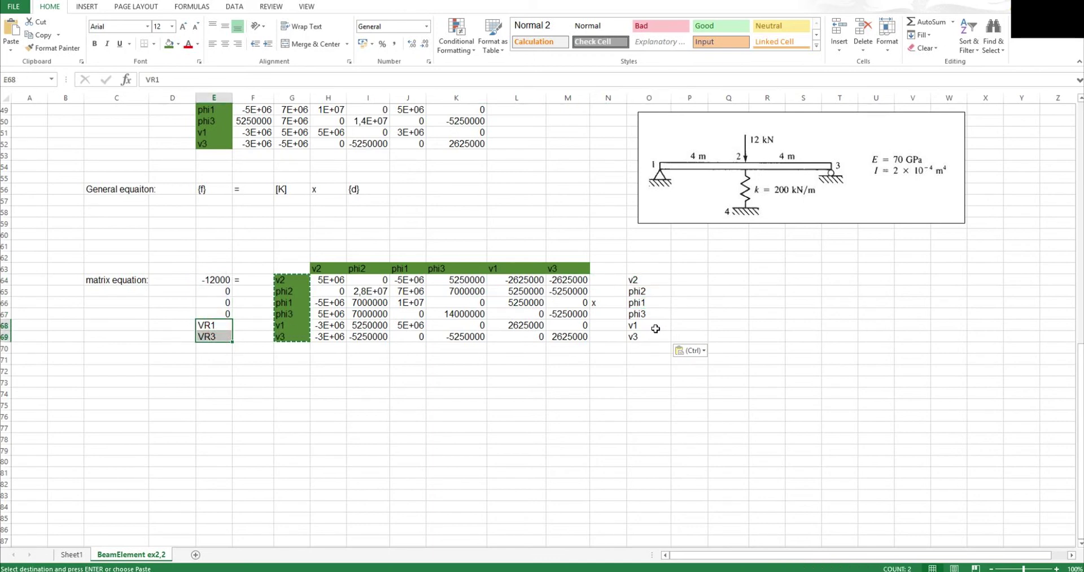
left_click_drag(655, 329, 655, 337)
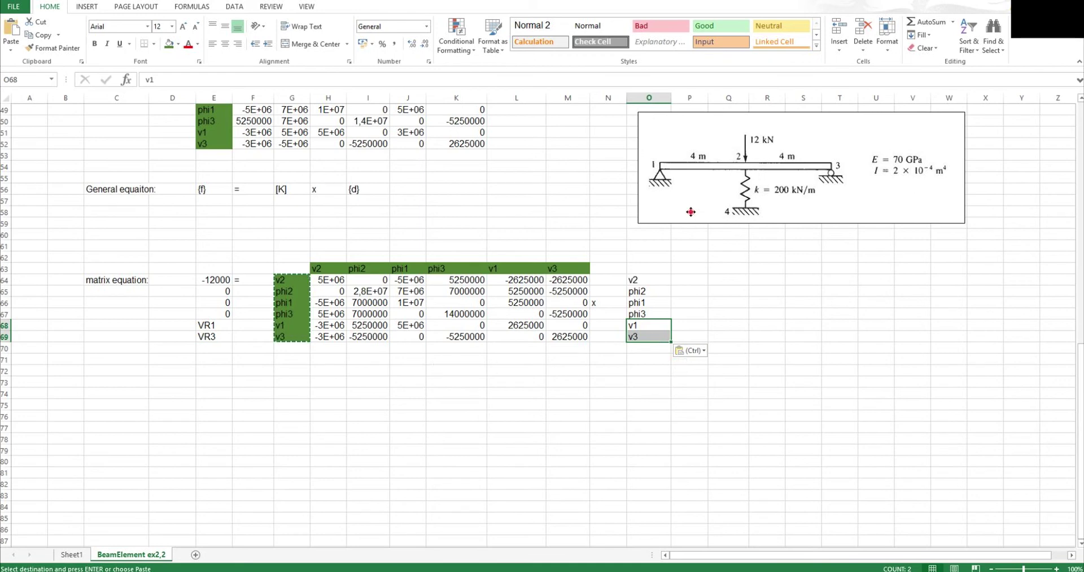
left_click_drag(690, 211, 634, 244)
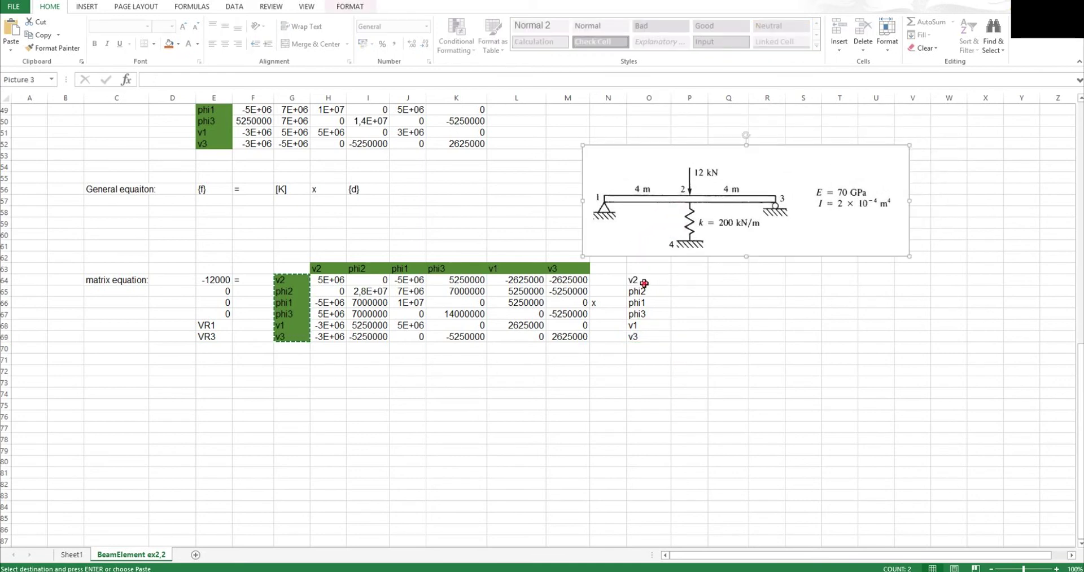
left_click(644, 283)
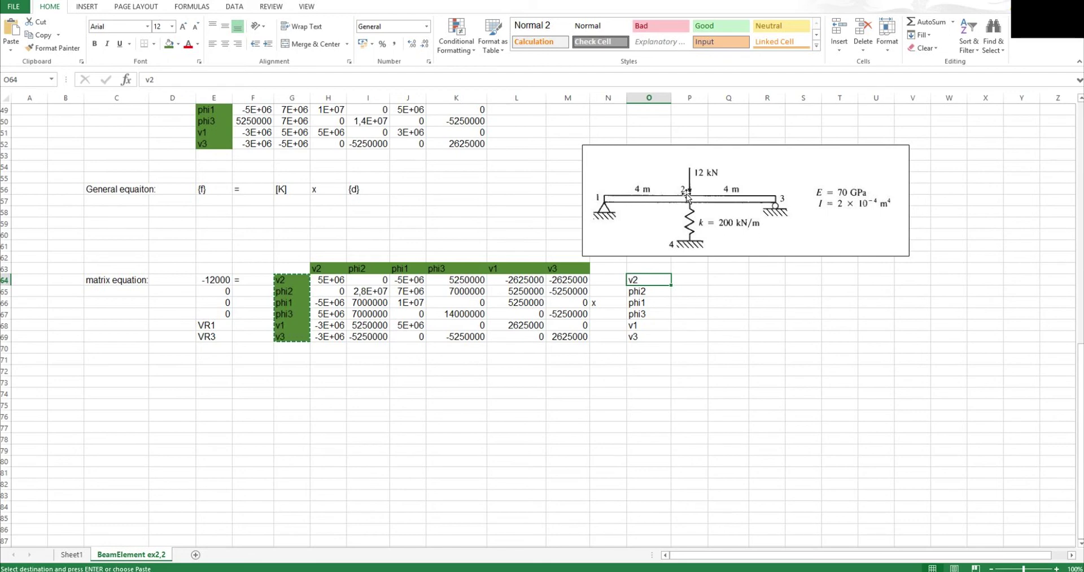
left_click(642, 290)
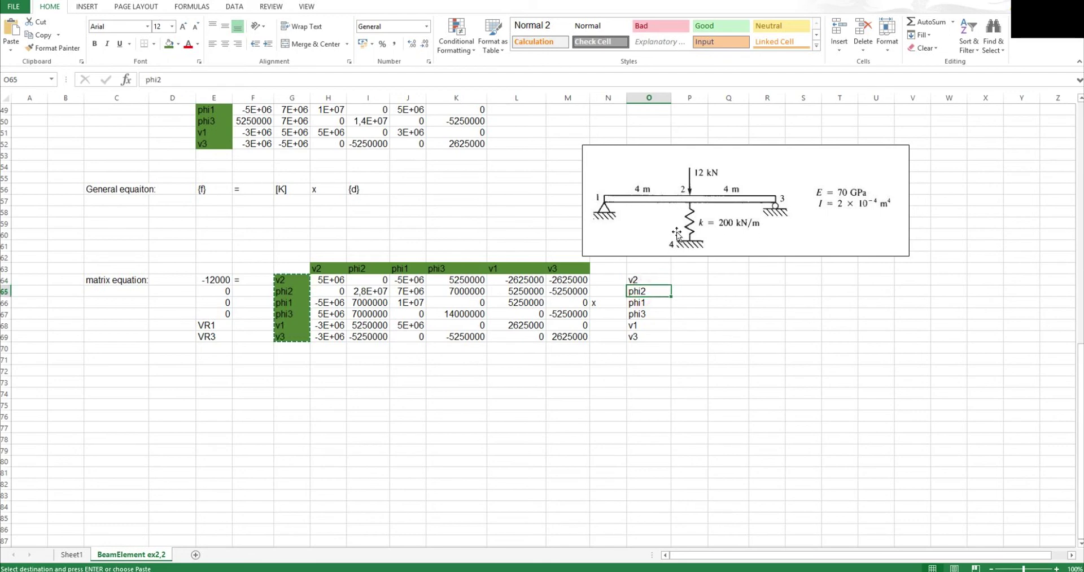
left_click(651, 303)
key("Down")
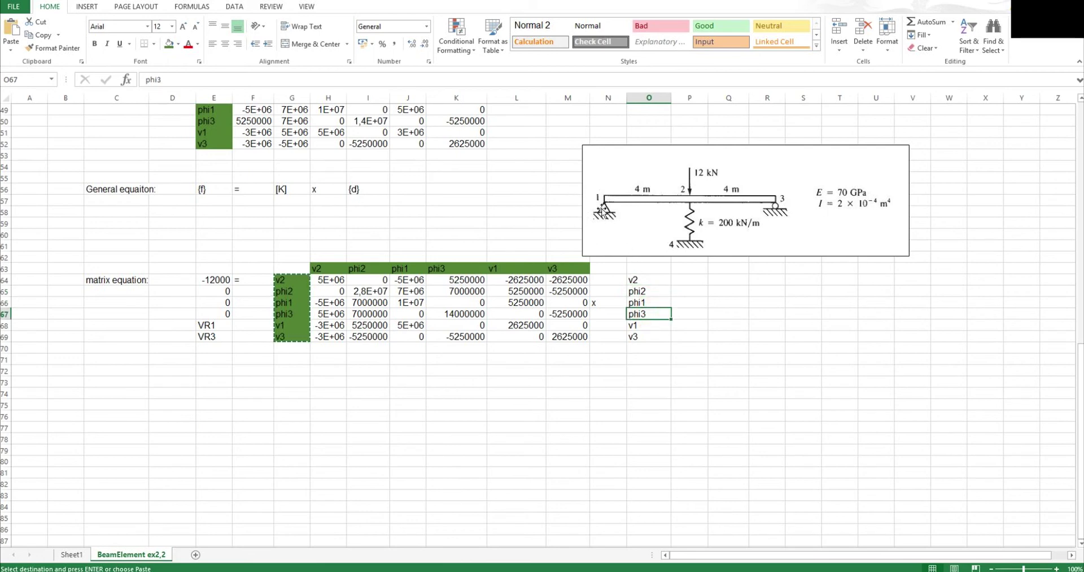
Enter 0 in O68 and O69 as the known support displacements v1 and v3 in the displacement vector
left_click(642, 325)
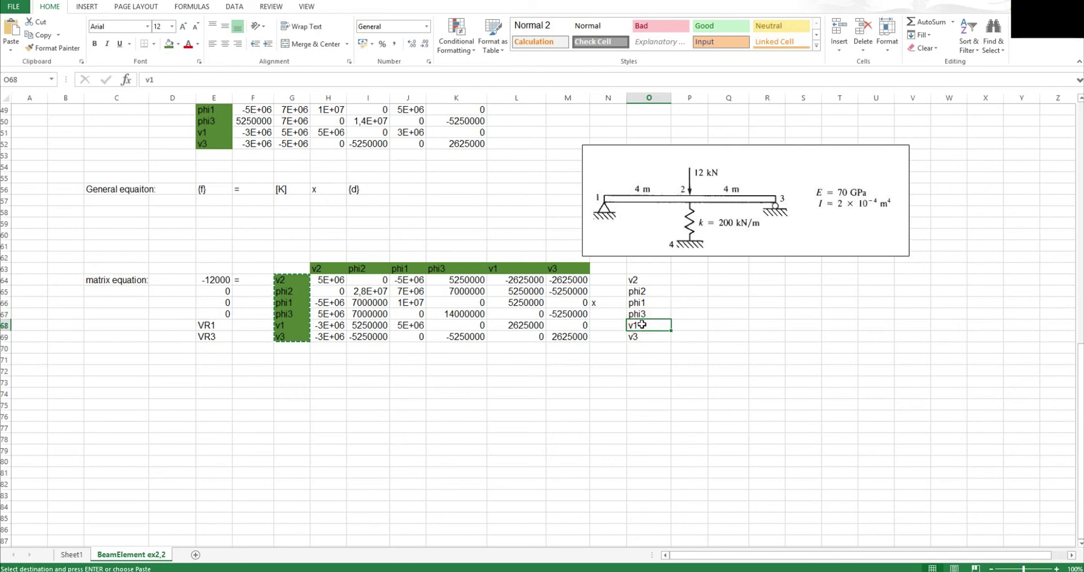
type("0")
key("Return")
type("0")
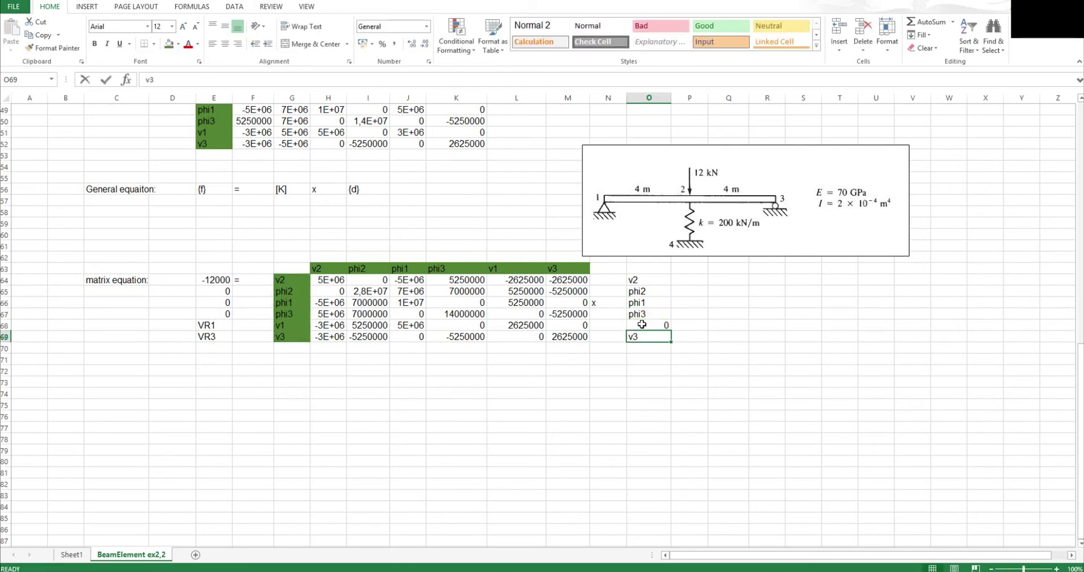
key("Return")
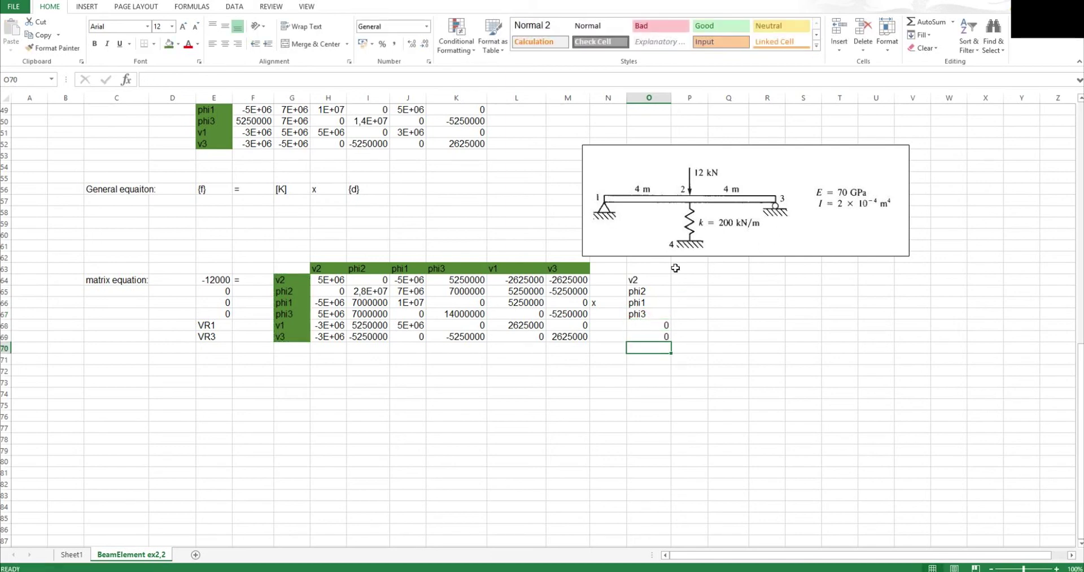
Move the beam diagram picture up to around M50:U59, clear of the matrix equation, and review the whole equation
left_click_drag(763, 176, 749, 151)
left_click(523, 233)
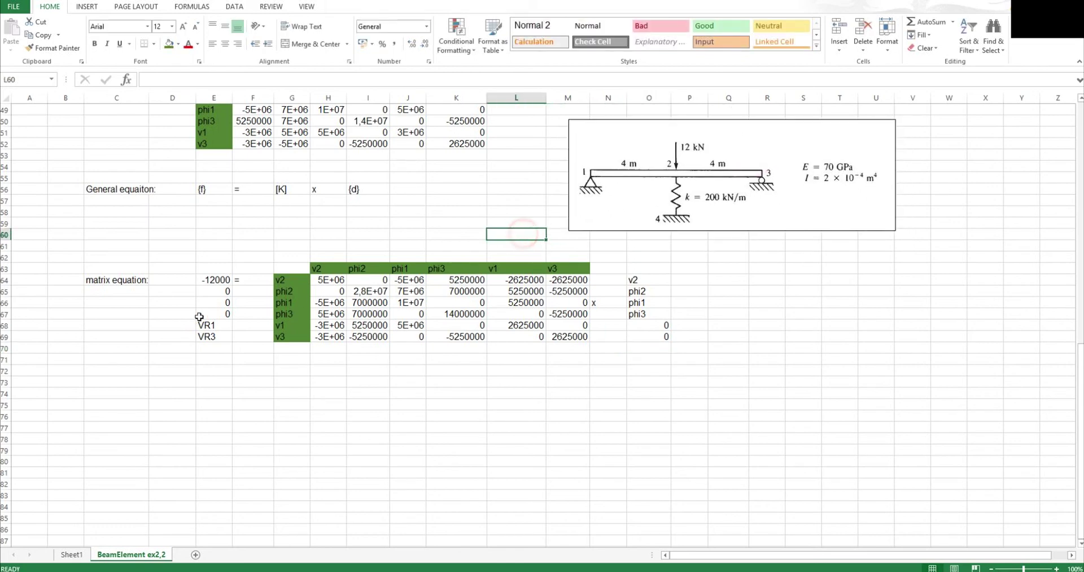
left_click_drag(172, 260, 732, 336)
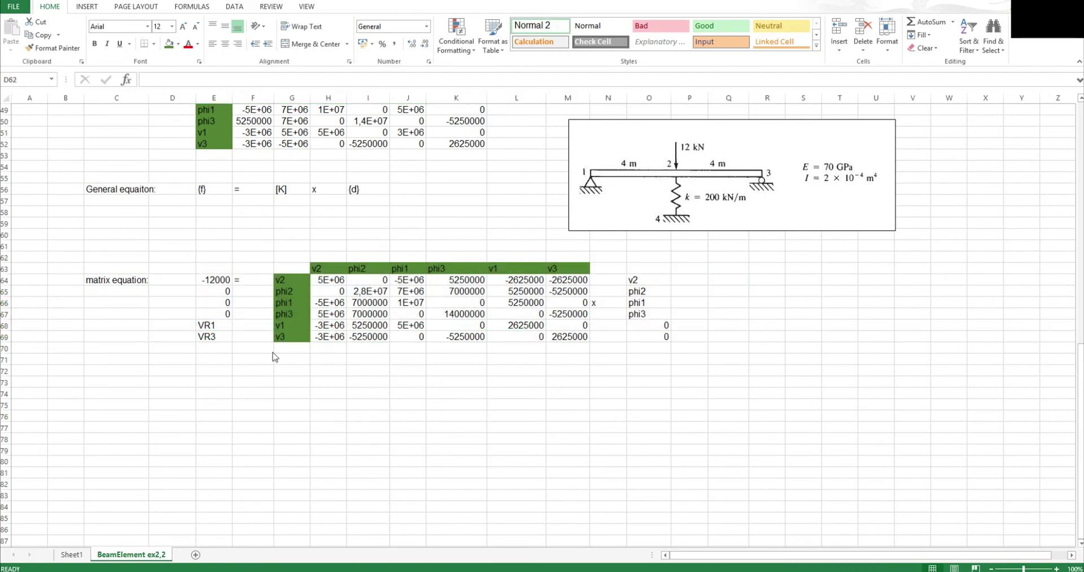
left_click(416, 394)
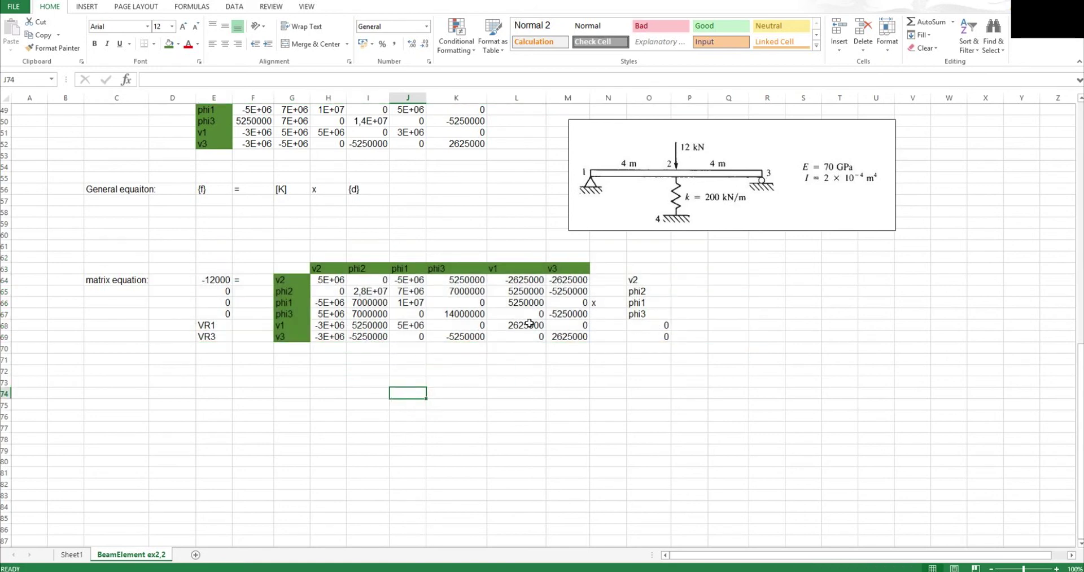
Apply the Input cell style to stiffness block H68:K69 and the Bad style to block L68:M69
left_click_drag(333, 322, 470, 338)
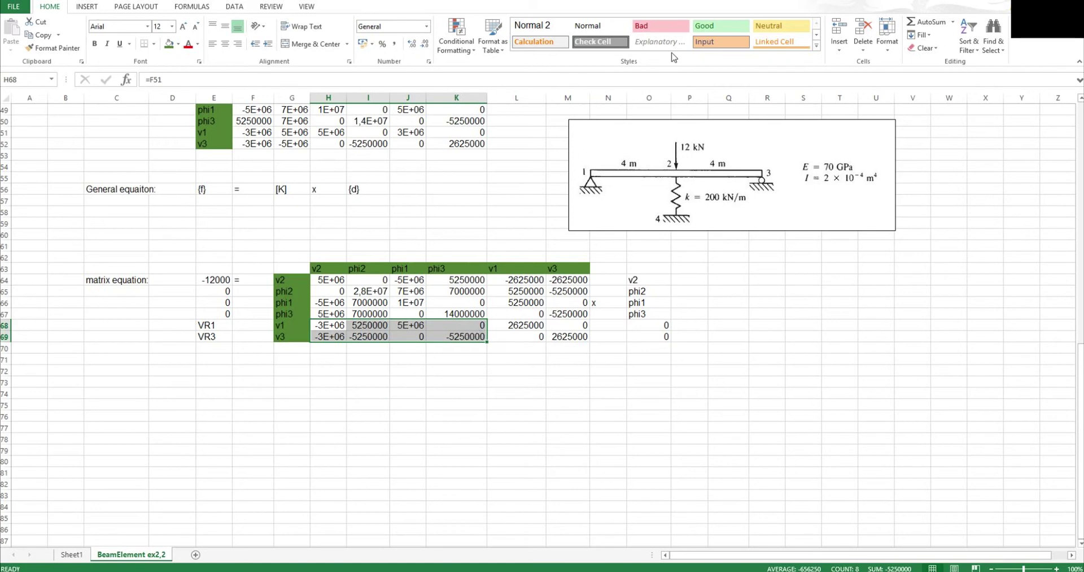
left_click(720, 41)
left_click(502, 320)
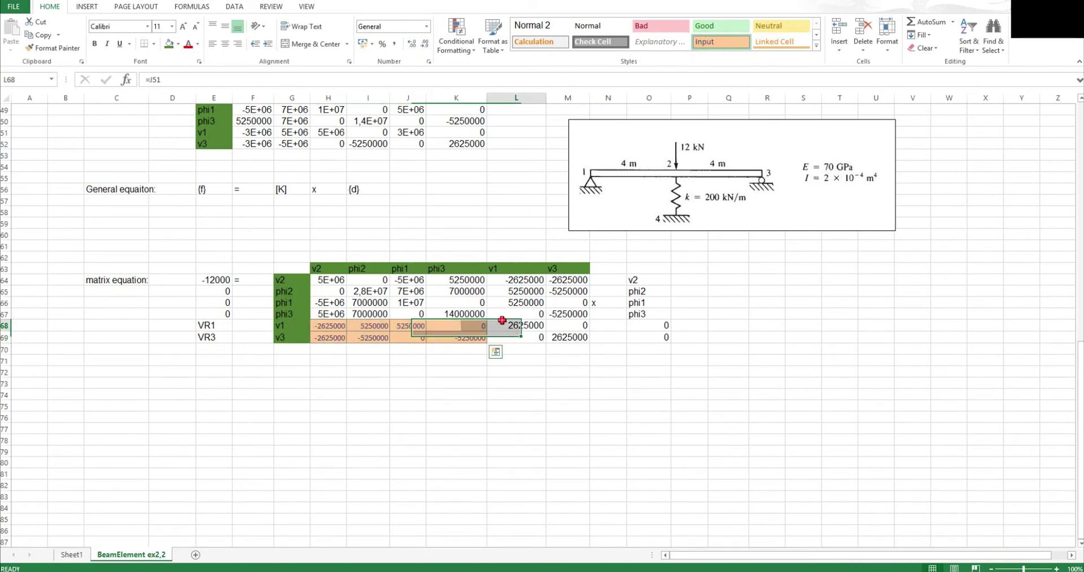
left_click_drag(502, 320, 561, 334)
left_click(660, 29)
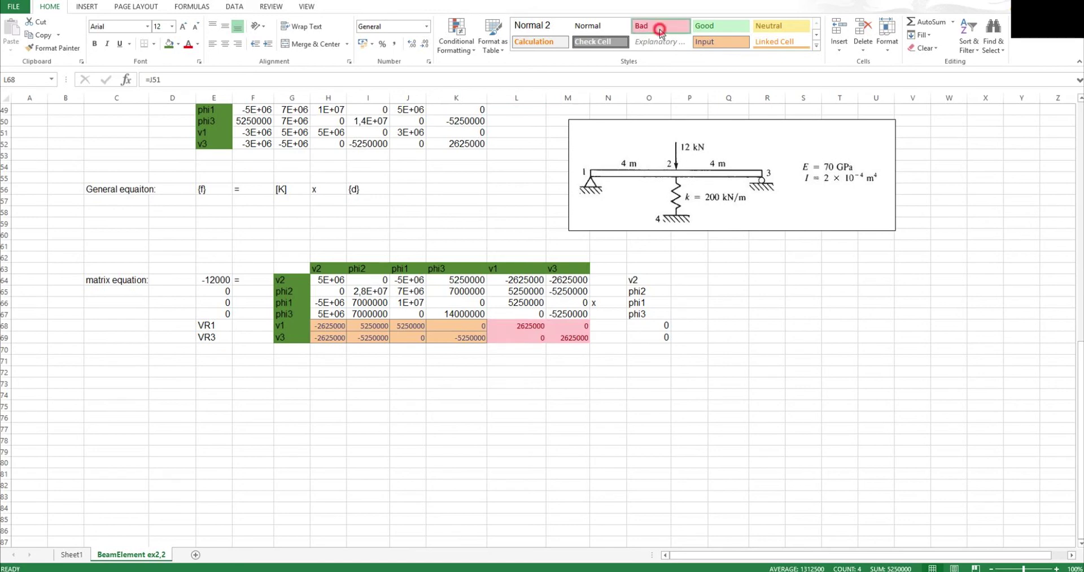
Apply the Good cell style to stiffness block H64:K67 and the Neutral style to block L64:M67
left_click_drag(327, 281, 469, 314)
left_click(705, 28)
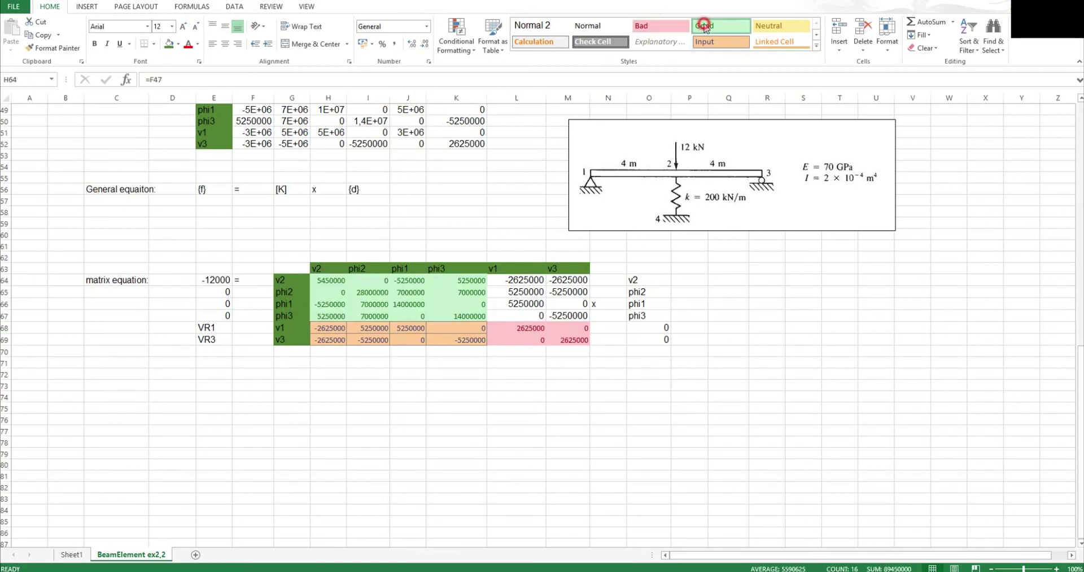
mouse_move(518, 279)
left_mouse_down()
mouse_move(565, 296)
mouse_move(566, 315)
left_mouse_up()
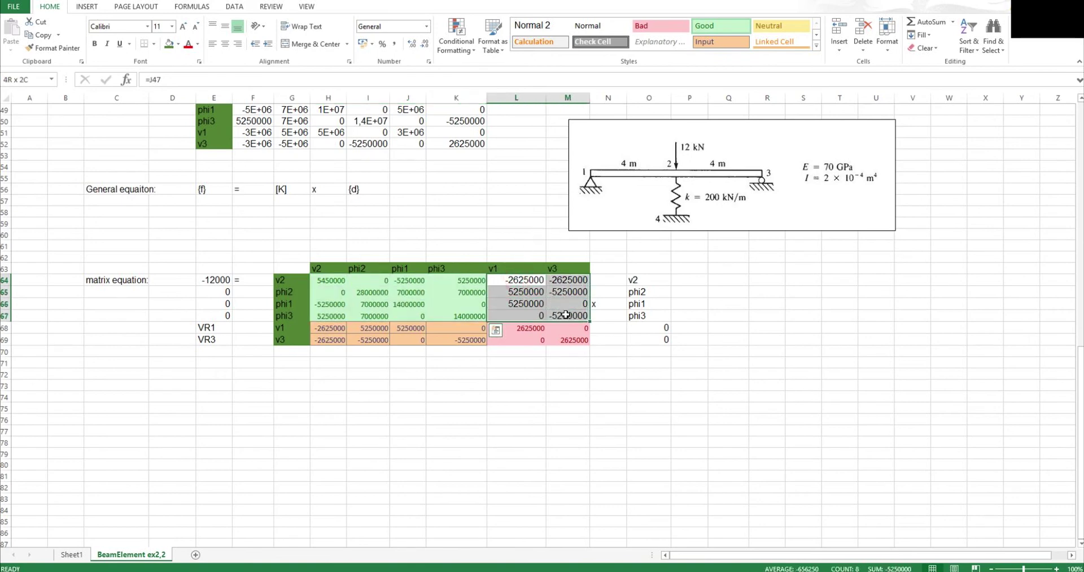
left_click(778, 25)
left_click(361, 243)
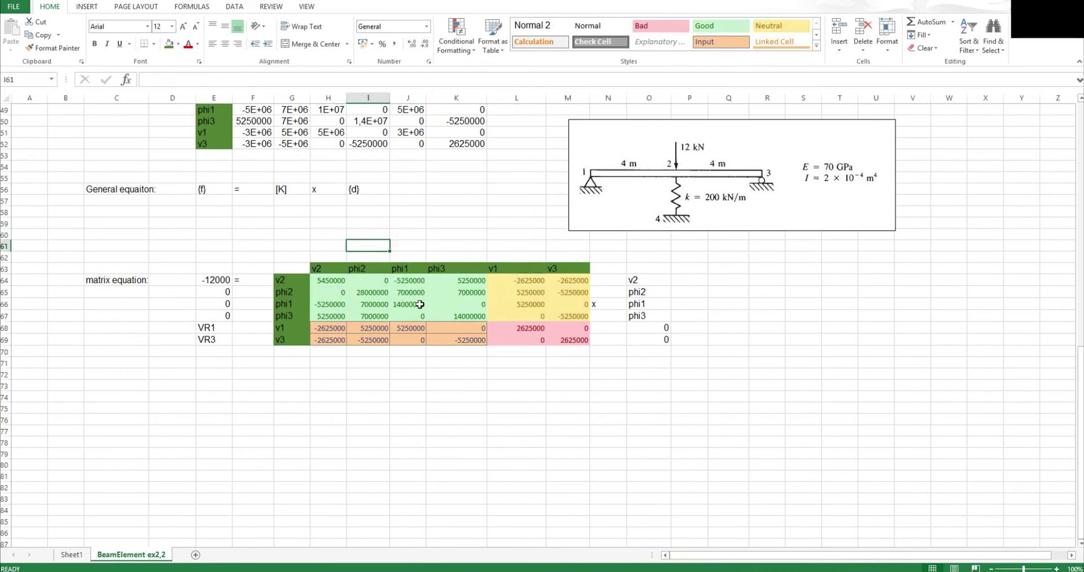
Examine the partitioned matrix equation: rows 64:67, reaction rows 68:69, and columns L:M that multiply the zero displacements in O68:O69
left_click_drag(316, 276, 587, 341)
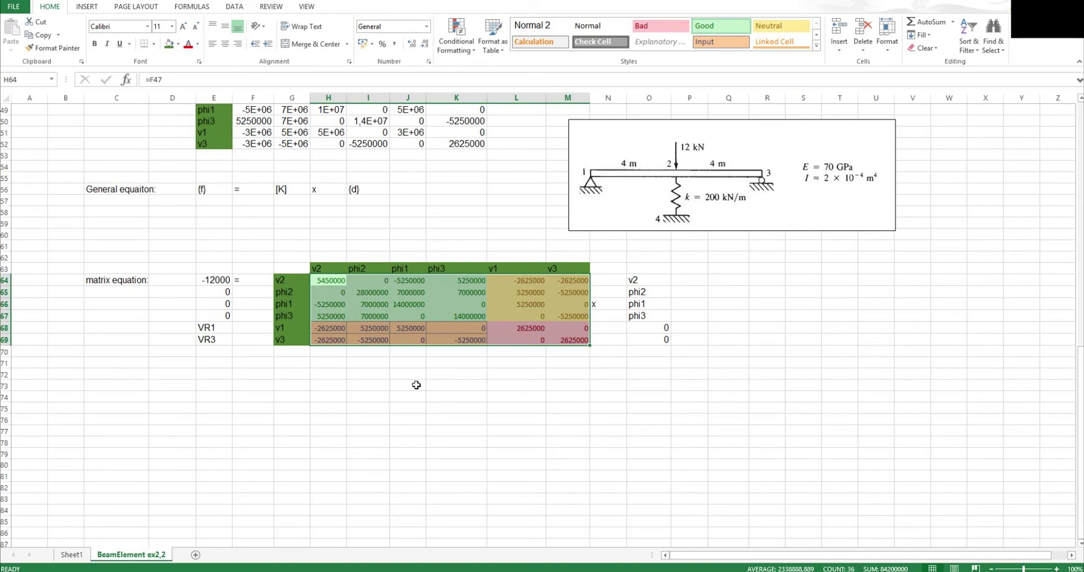
left_click(346, 387)
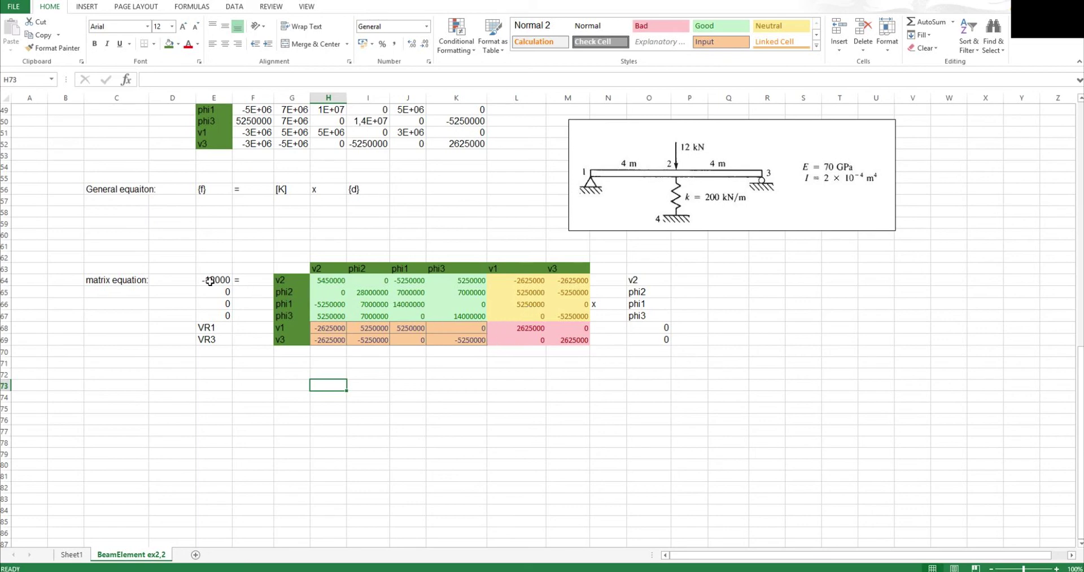
left_click_drag(209, 280, 696, 320)
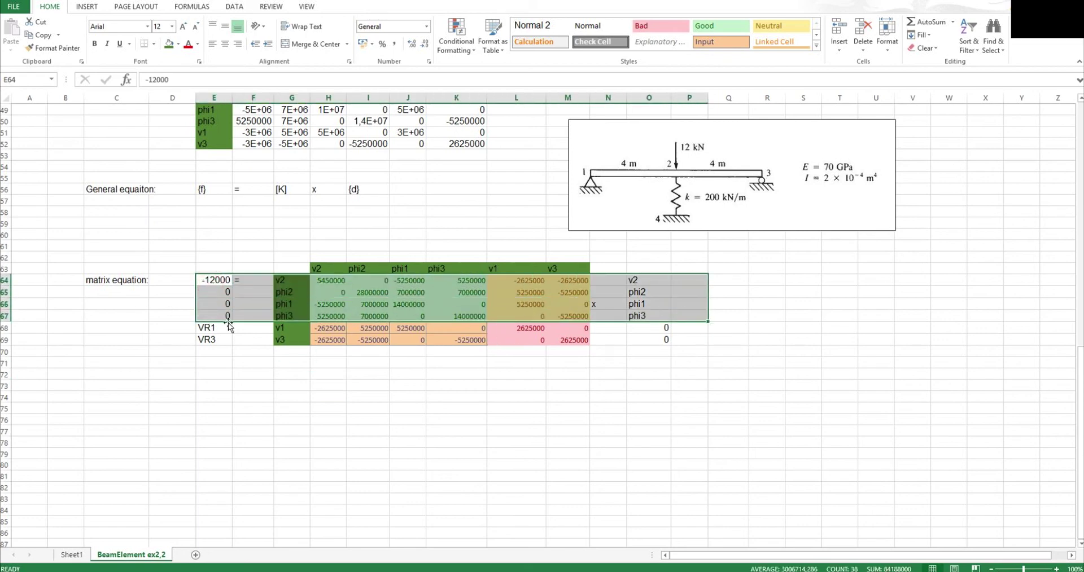
left_click_drag(218, 328, 706, 342)
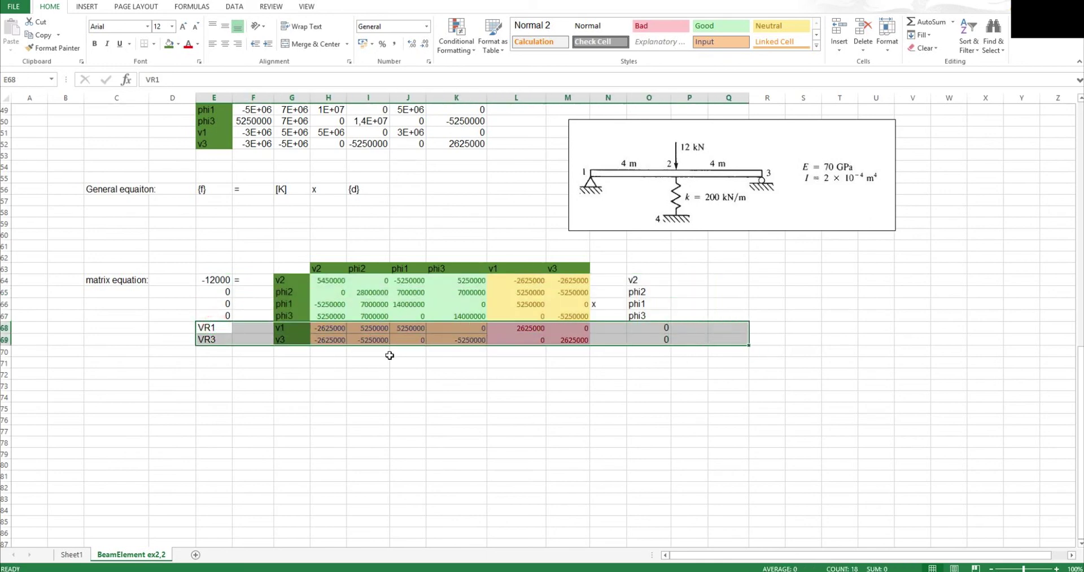
left_click_drag(217, 278, 663, 313)
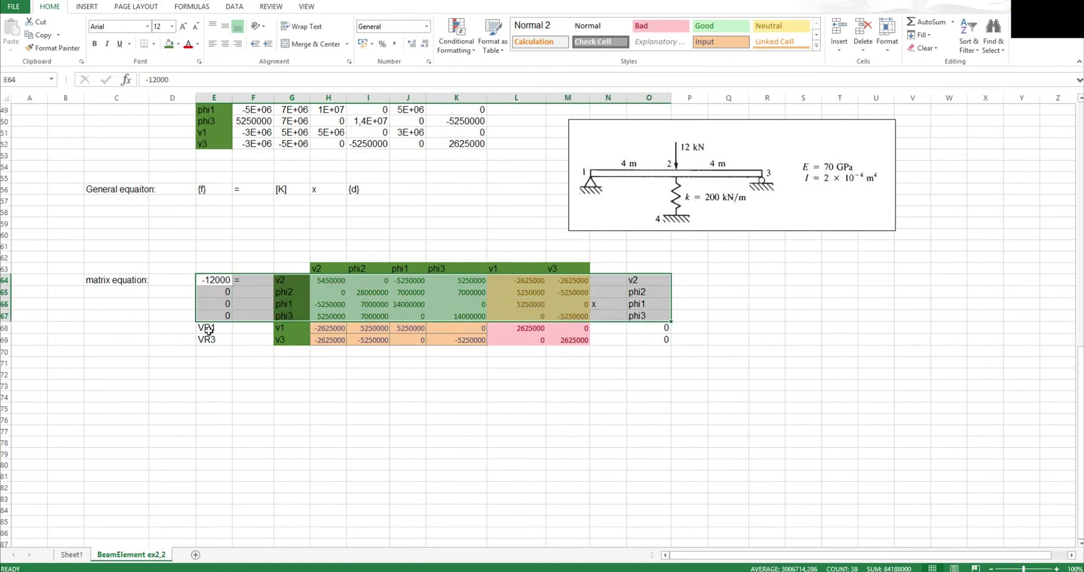
left_click_drag(208, 330, 700, 338)
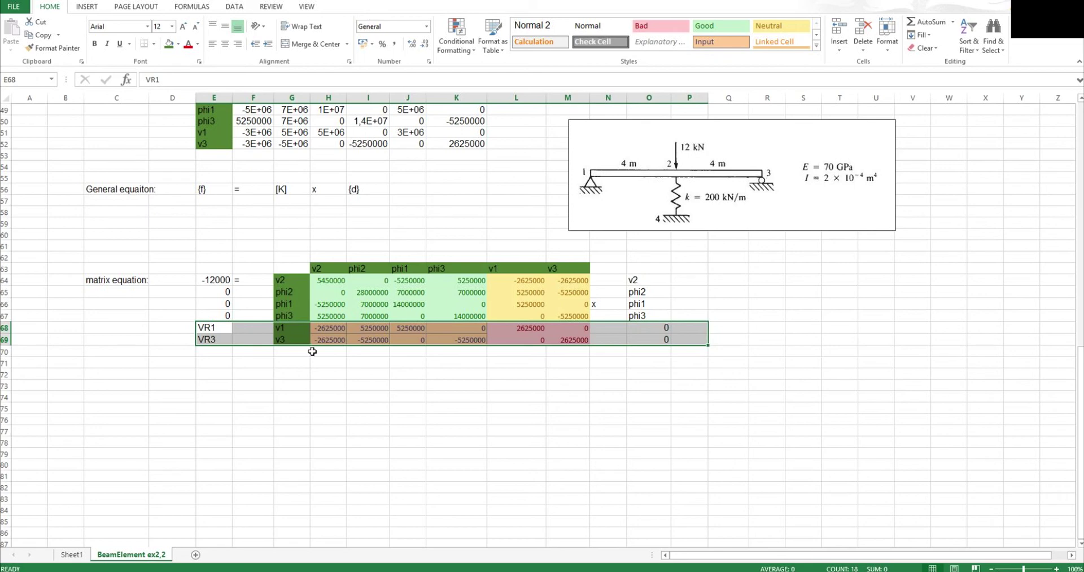
left_click(409, 337)
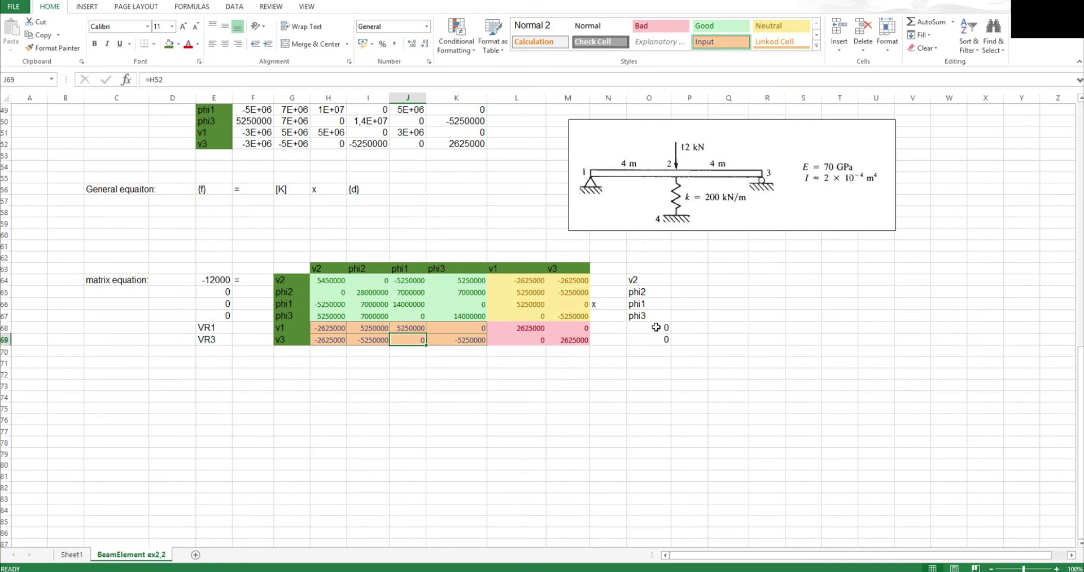
left_click_drag(656, 328, 657, 340)
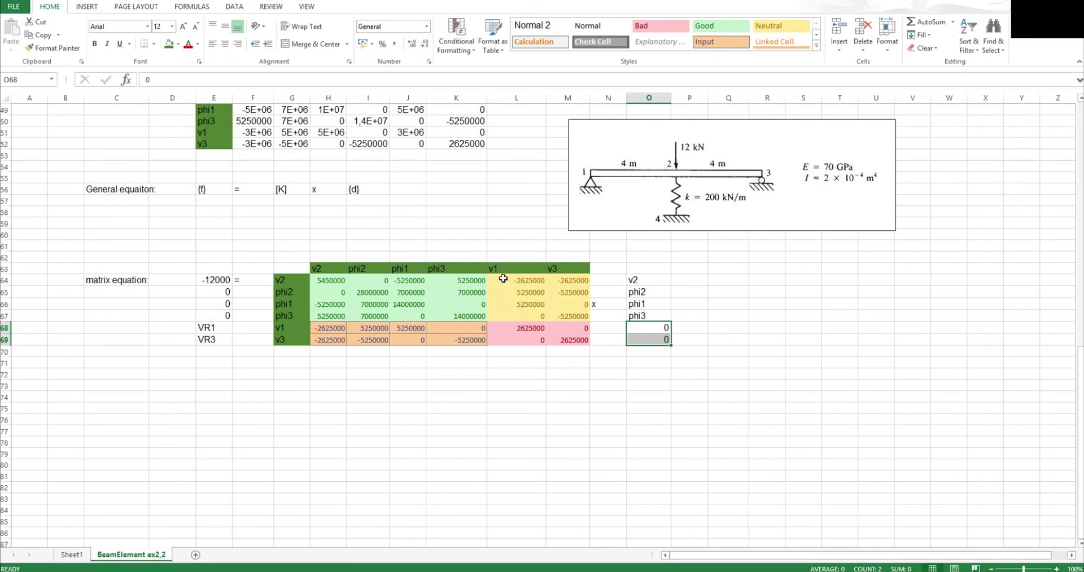
left_click_drag(508, 279, 571, 340)
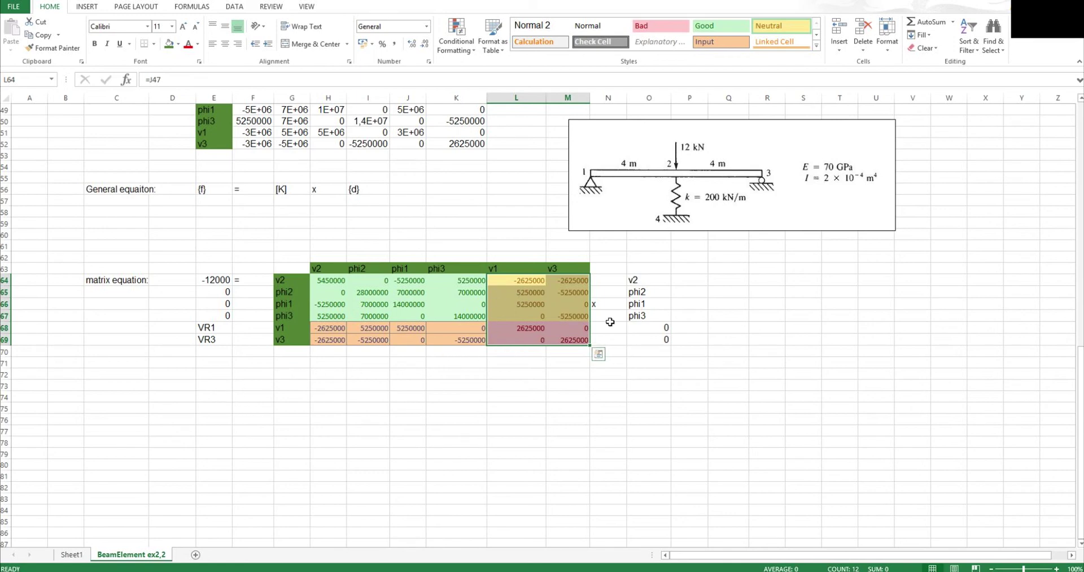
left_click_drag(509, 284, 571, 341)
left_click(222, 366)
Enter the label "Displacements:" in C73 below the matrix equation
left_click(169, 386)
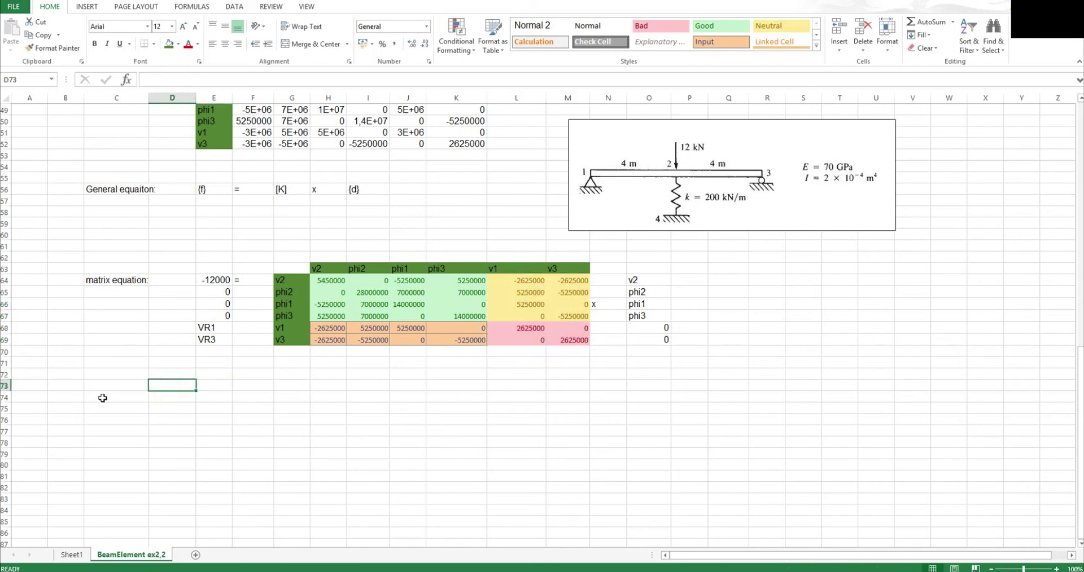
left_click(106, 394)
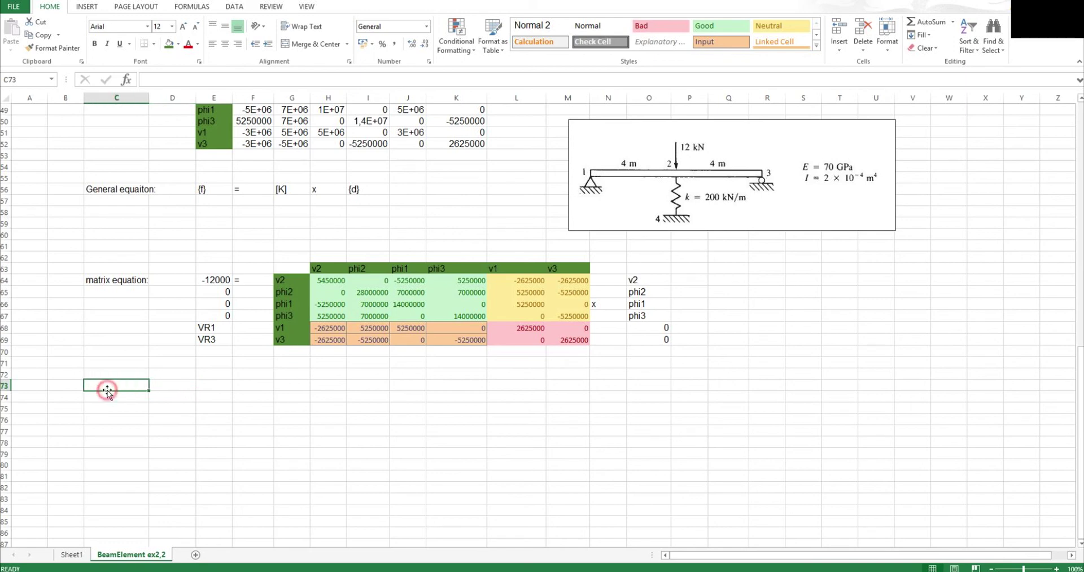
type("Di")
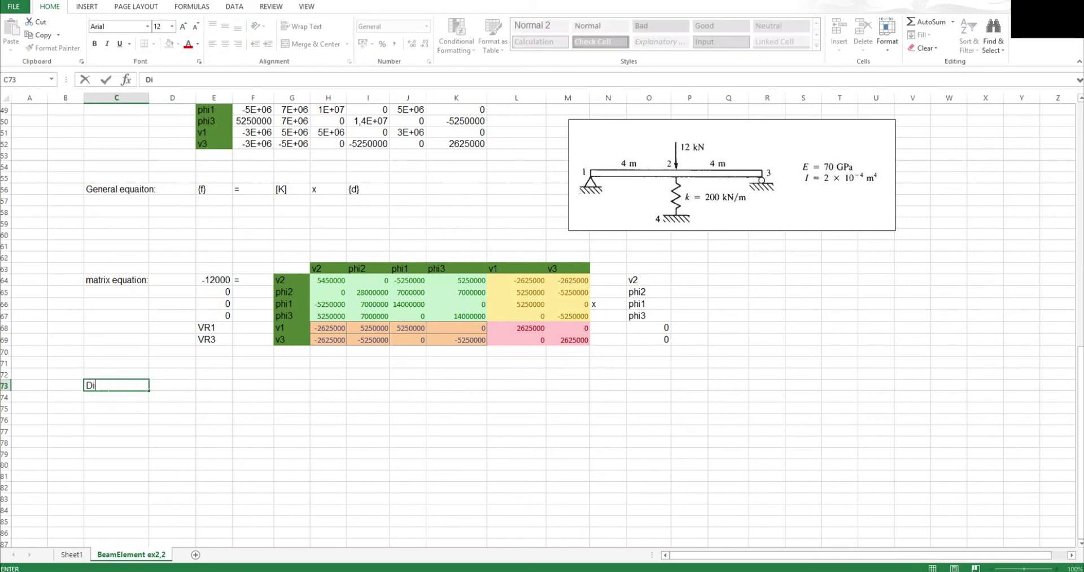
type("ossplacements:")
key("Tab")
key("Tab")
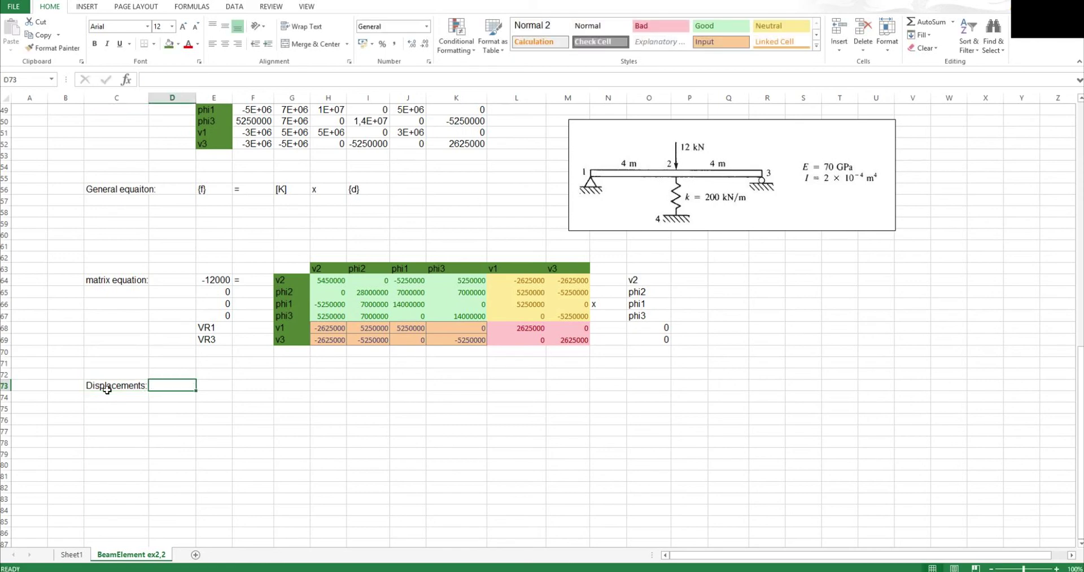
Copy the unknown displacement names v2, phi2, phi1 and phi3 from O64:O67 into D73:D76 beside the Displacements label
left_click_drag(642, 274, 650, 314)
right_click(652, 313)
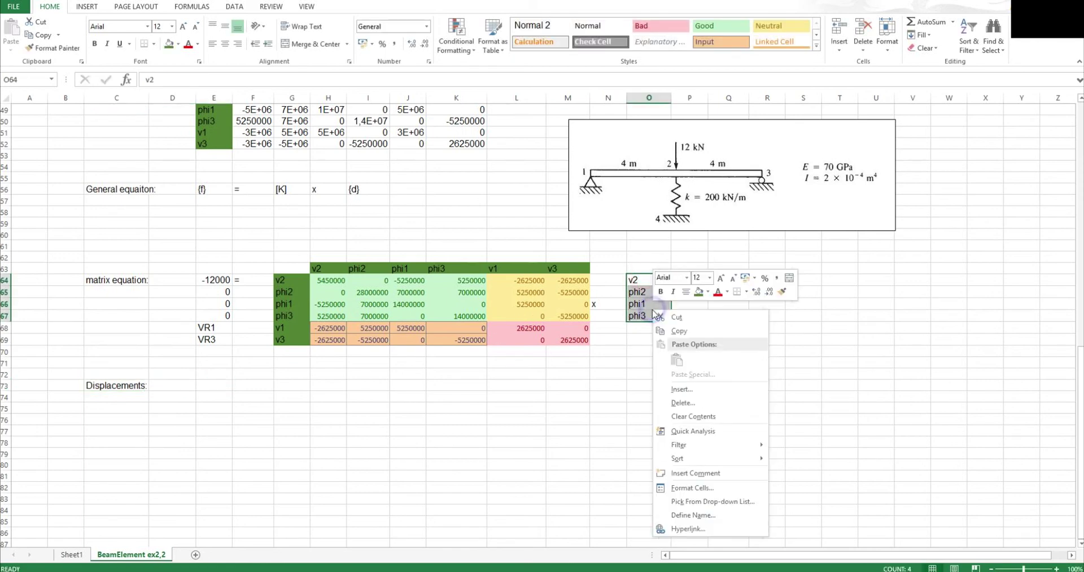
left_click(679, 331)
left_click(180, 377)
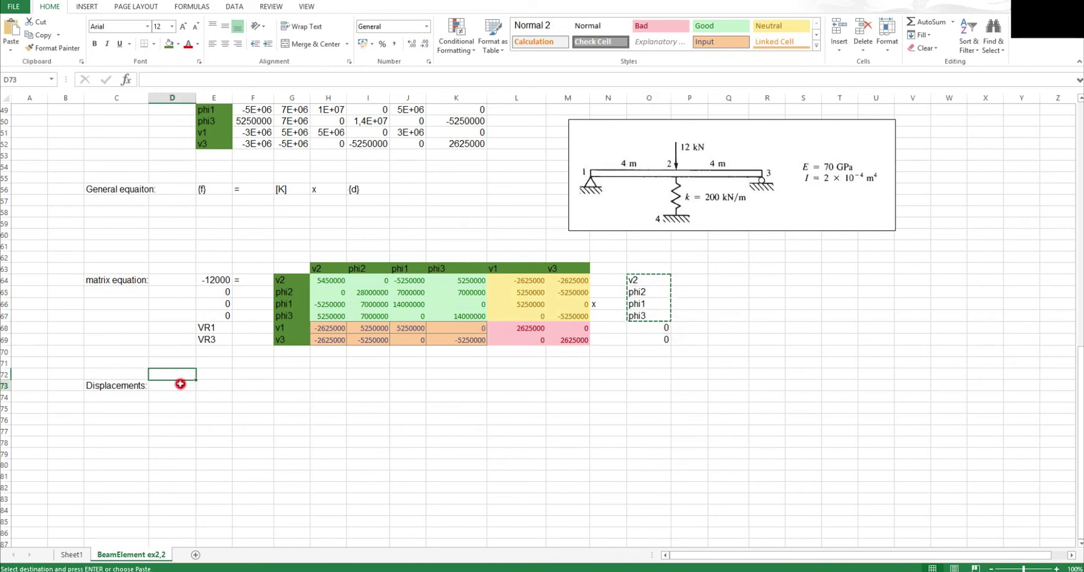
left_click(180, 385)
key("ctrl+v")
Put an equals sign beside each displacement name in E73:E76
left_click(213, 384)
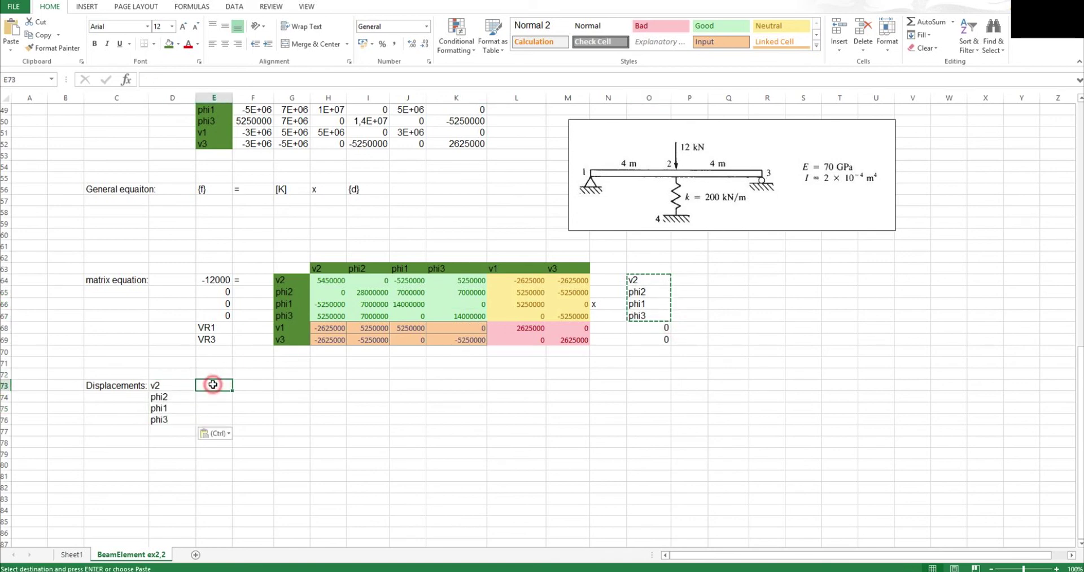
type("=")
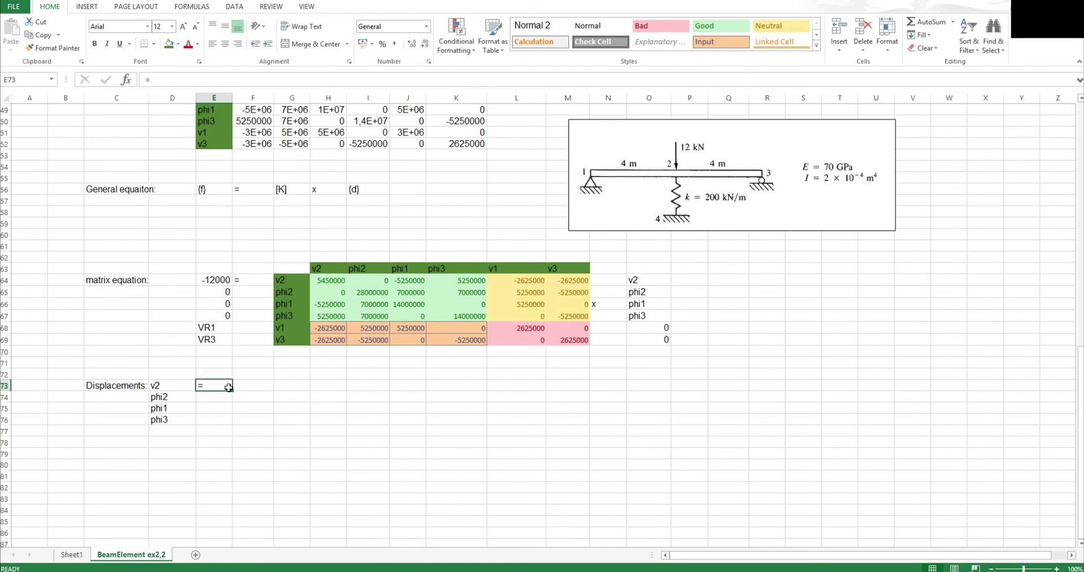
left_click_drag(231, 391, 231, 423)
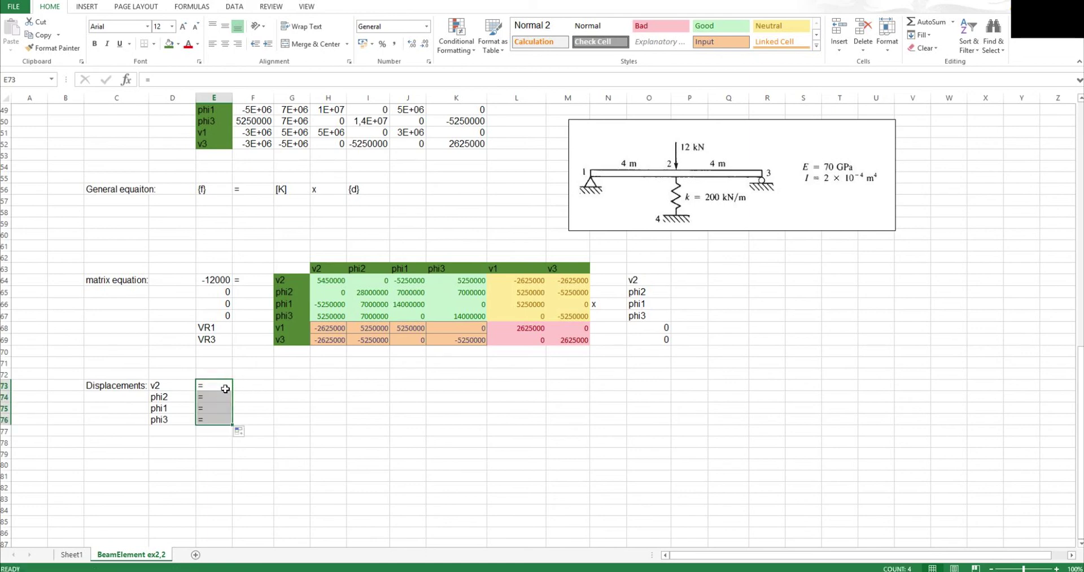
Calculate the displacements in F73:F76 with the array formula =MMULT(MINVERSE(H64:K67);E64:E67)
left_click_drag(259, 383, 254, 420)
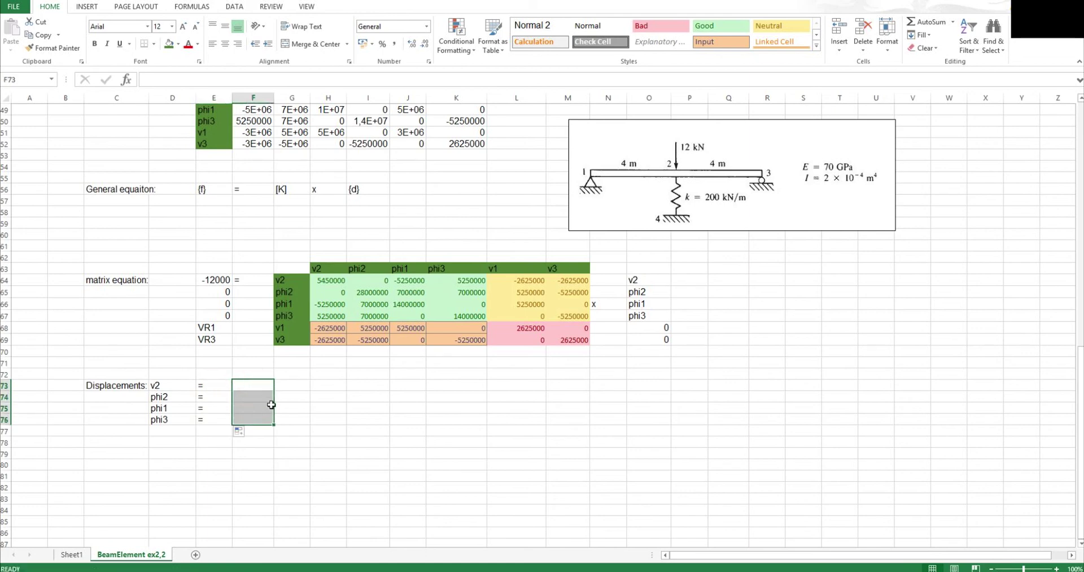
type("=mmu")
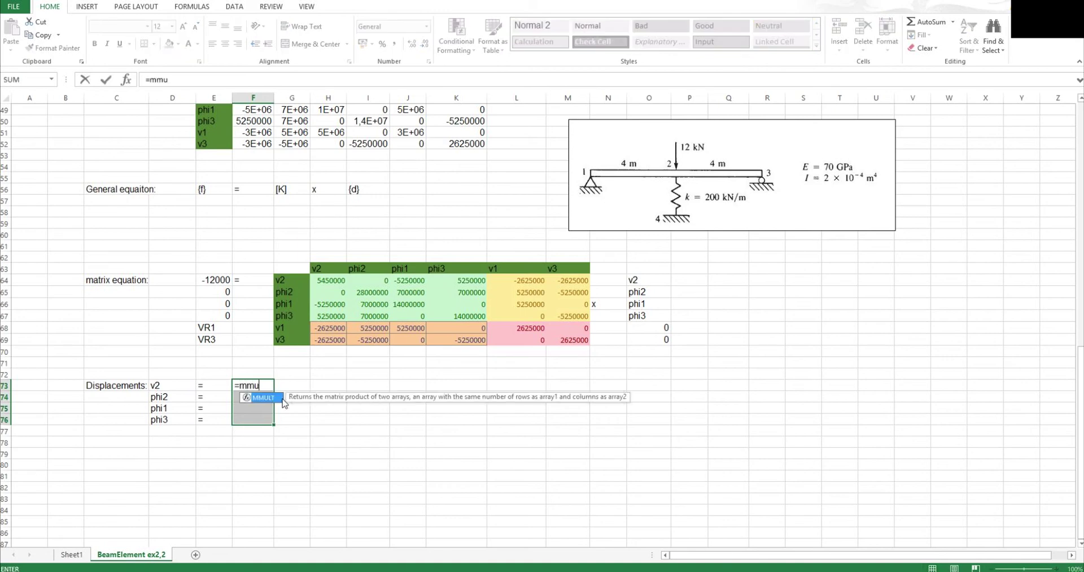
type("l")
key("Tab")
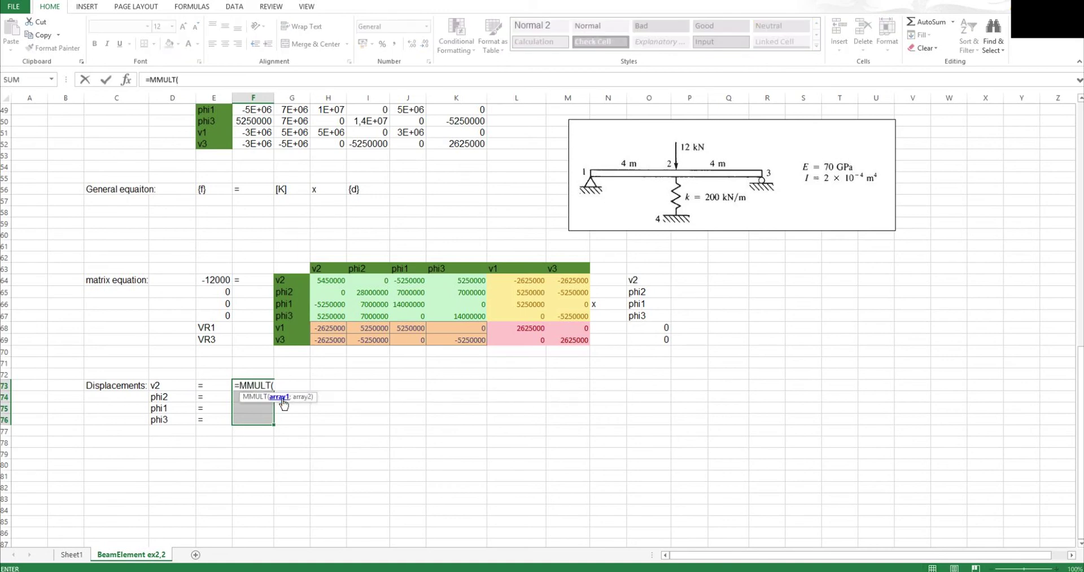
type("minv")
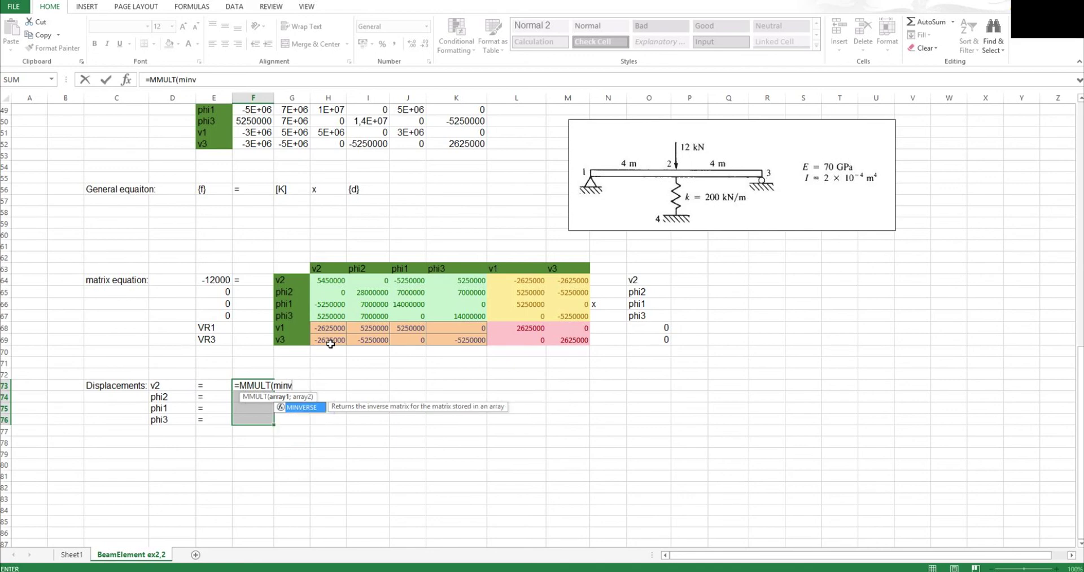
key("Tab")
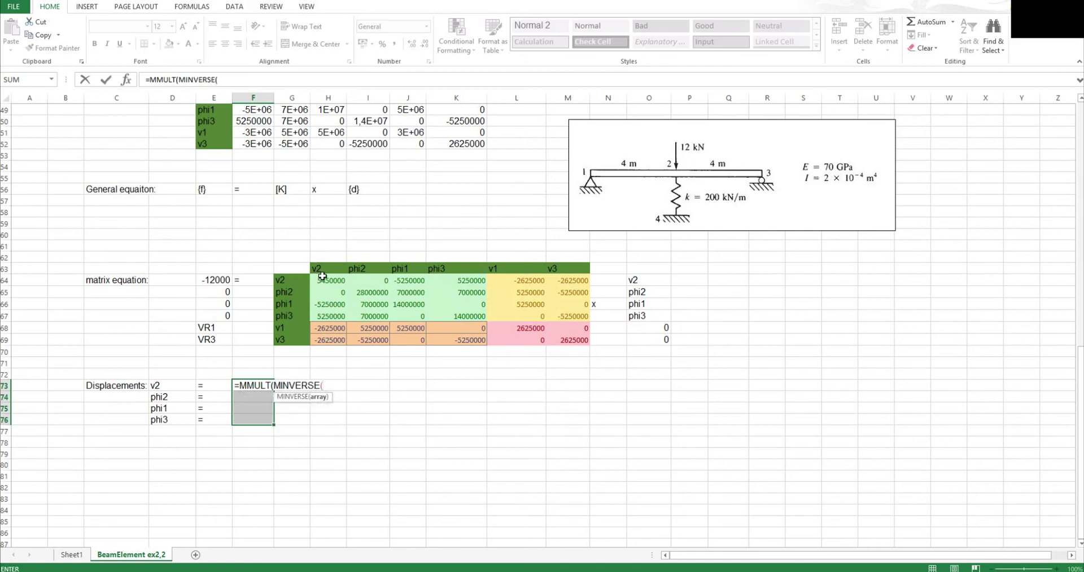
left_click_drag(323, 276, 450, 316)
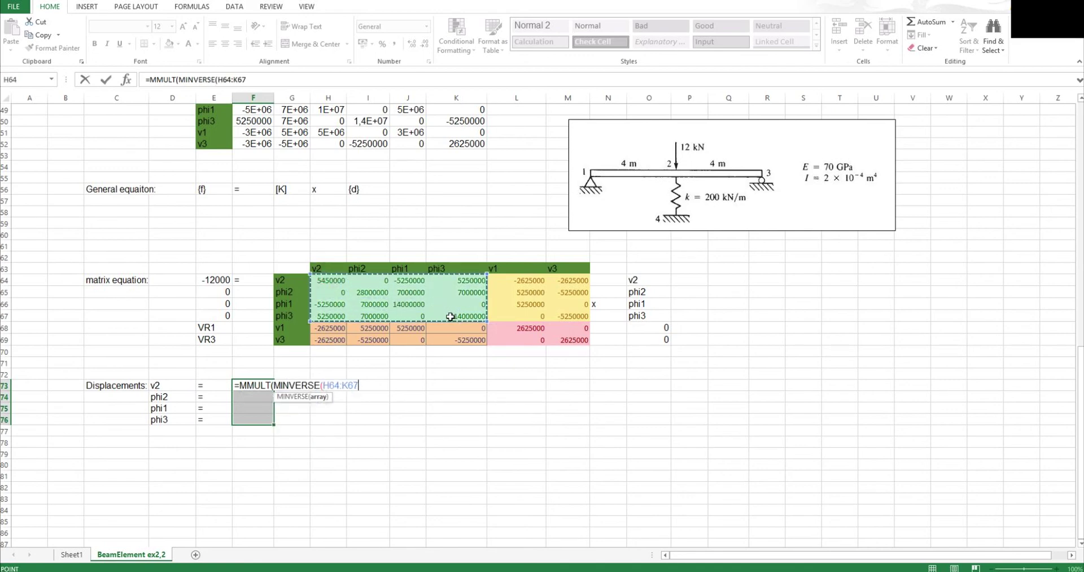
type(");")
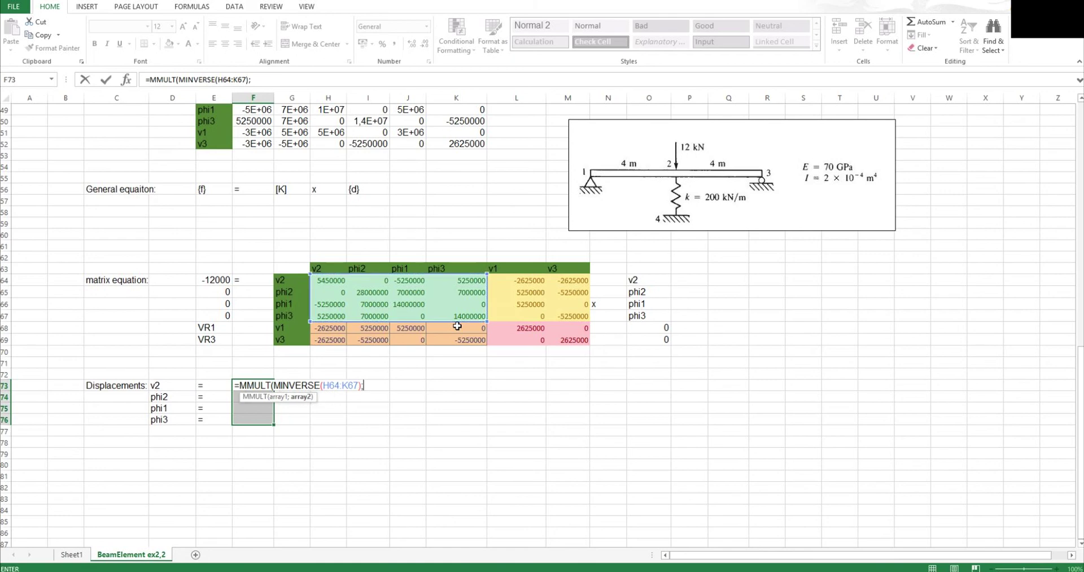
left_click_drag(217, 279, 217, 316)
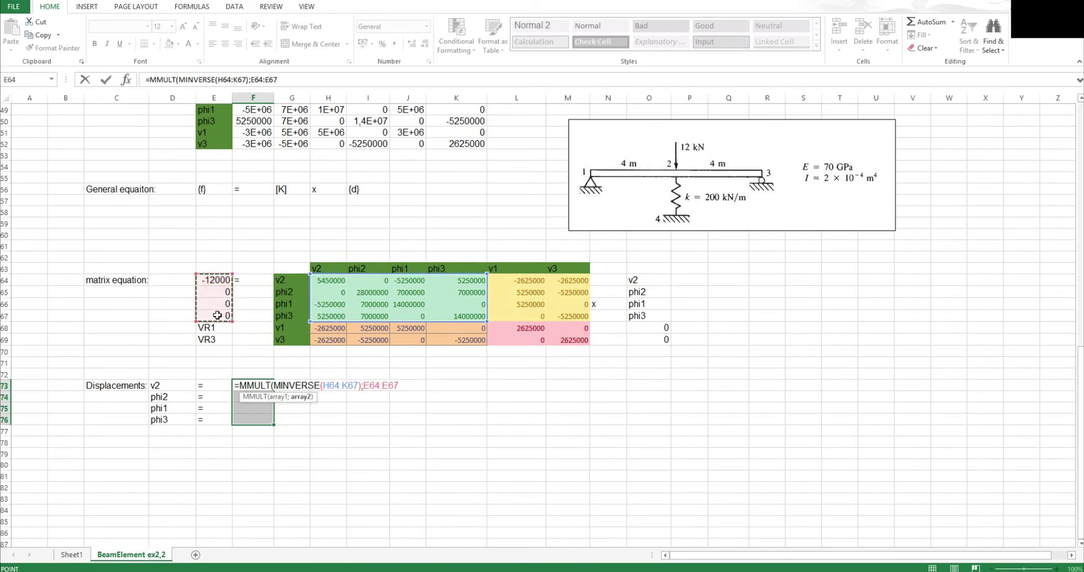
type(")")
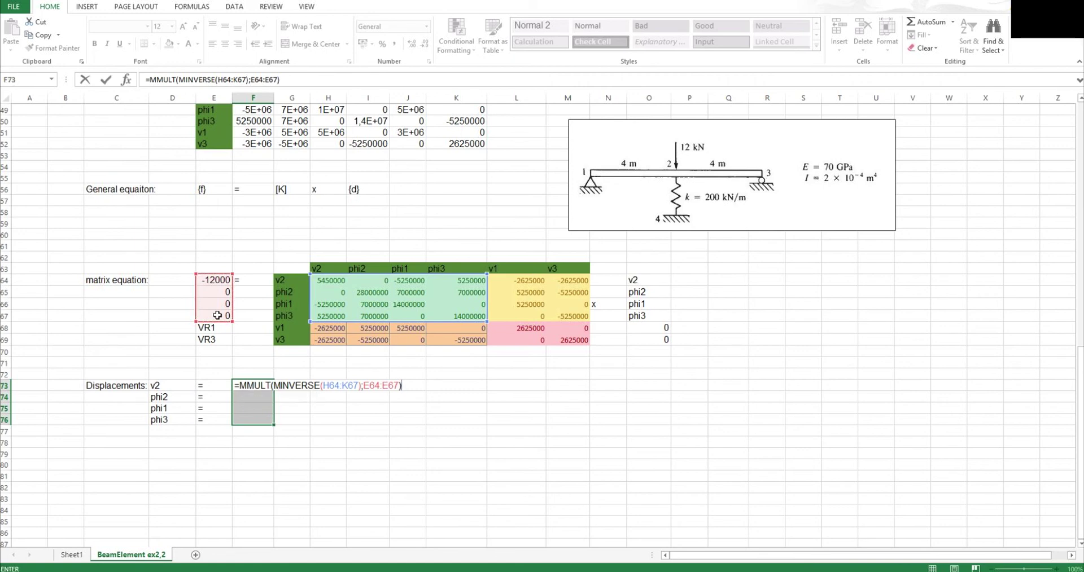
key("ctrl+shift+Return")
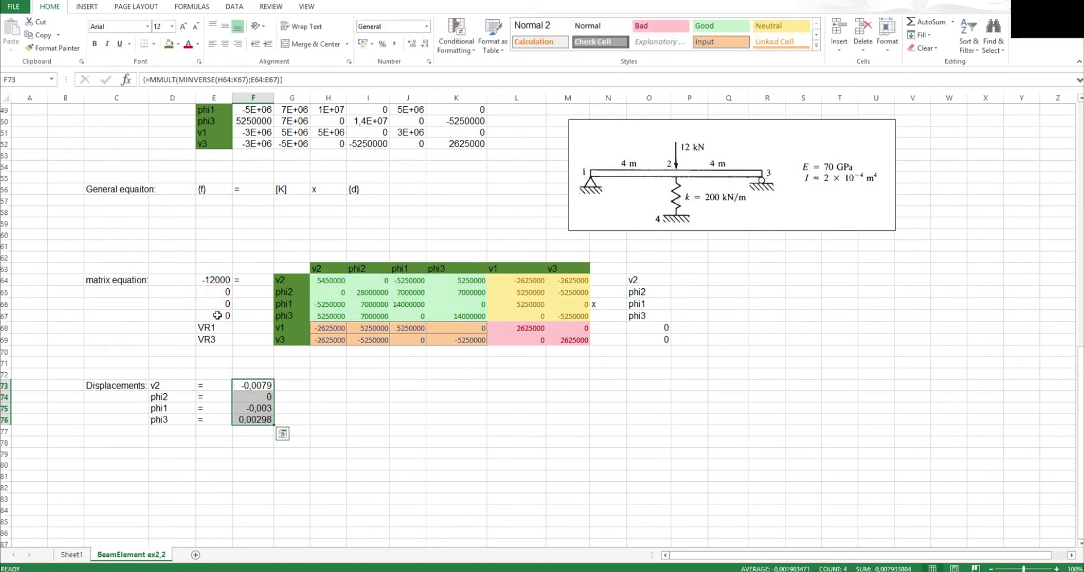
Label the displacement units, entering m in G73 and rad in G74:G76
left_click(303, 384)
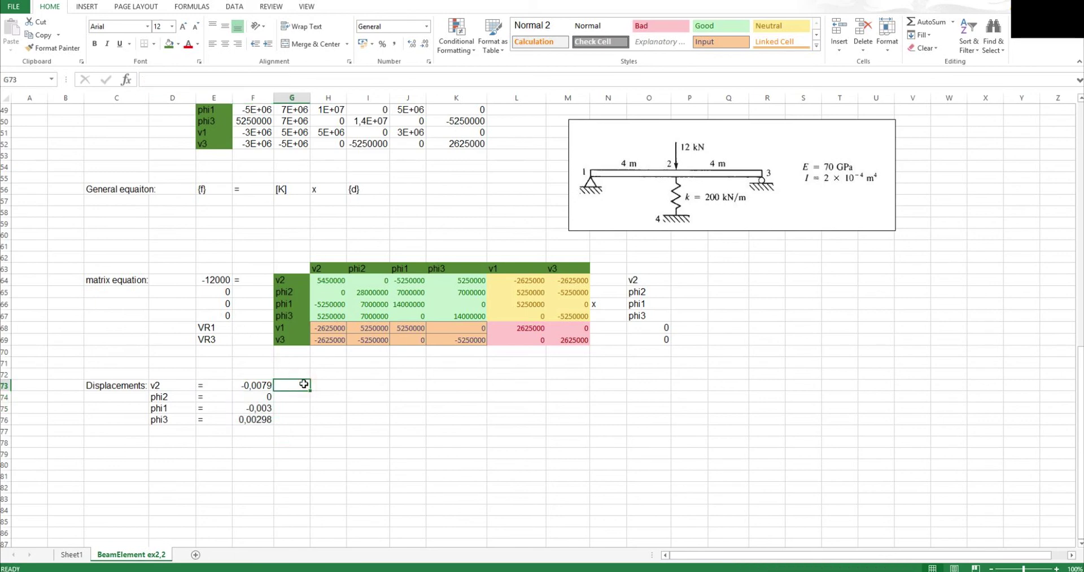
type("m")
key("Return")
type("rad")
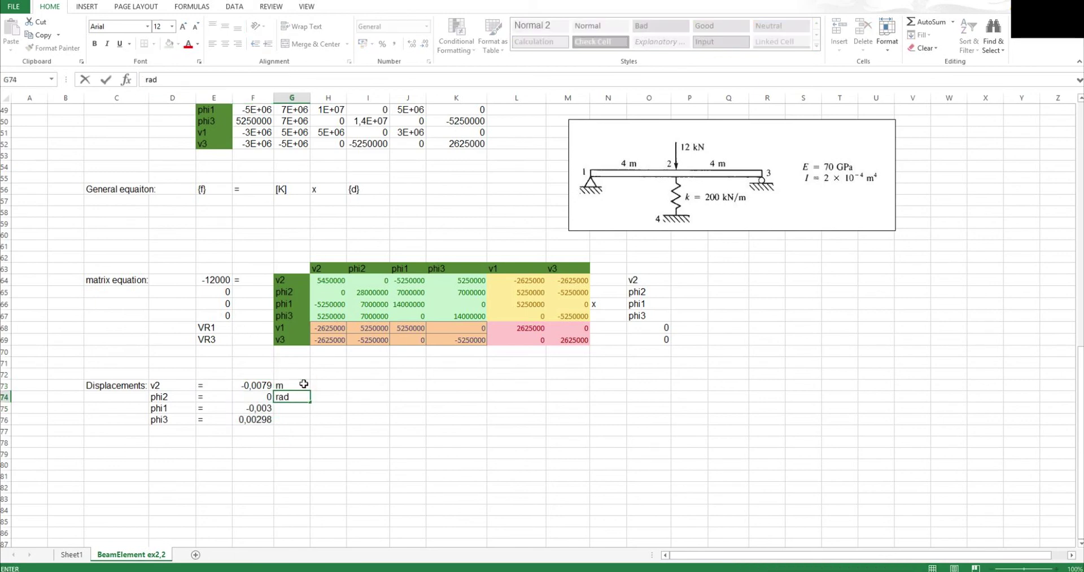
key("ctrl+Return")
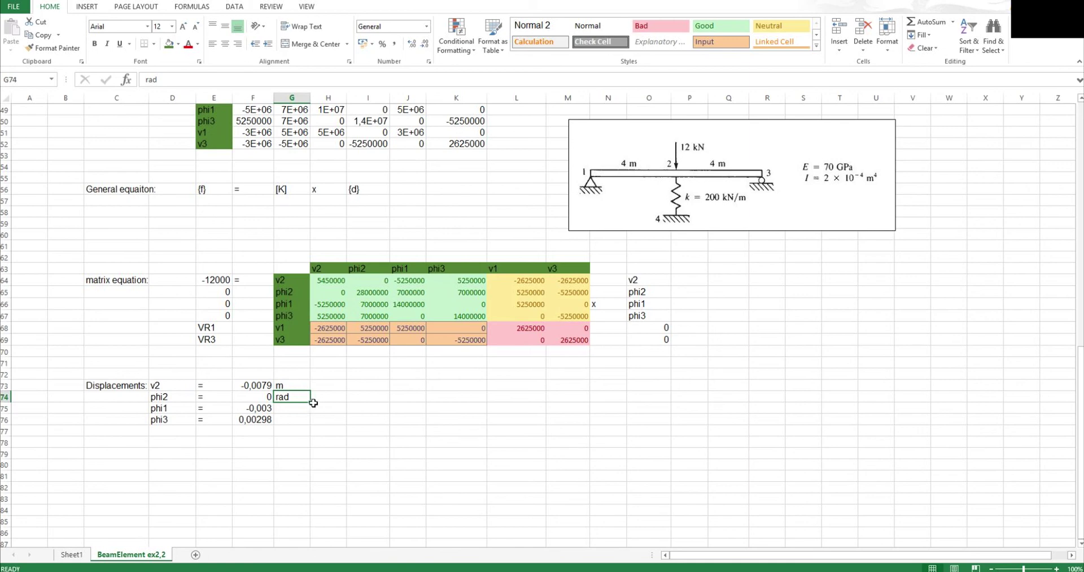
double_click(310, 403)
Convert v2 to millimetres in row 73 with an equals sign in H73, =F73*1000 in I73 and the unit mm in J73
left_click(320, 387)
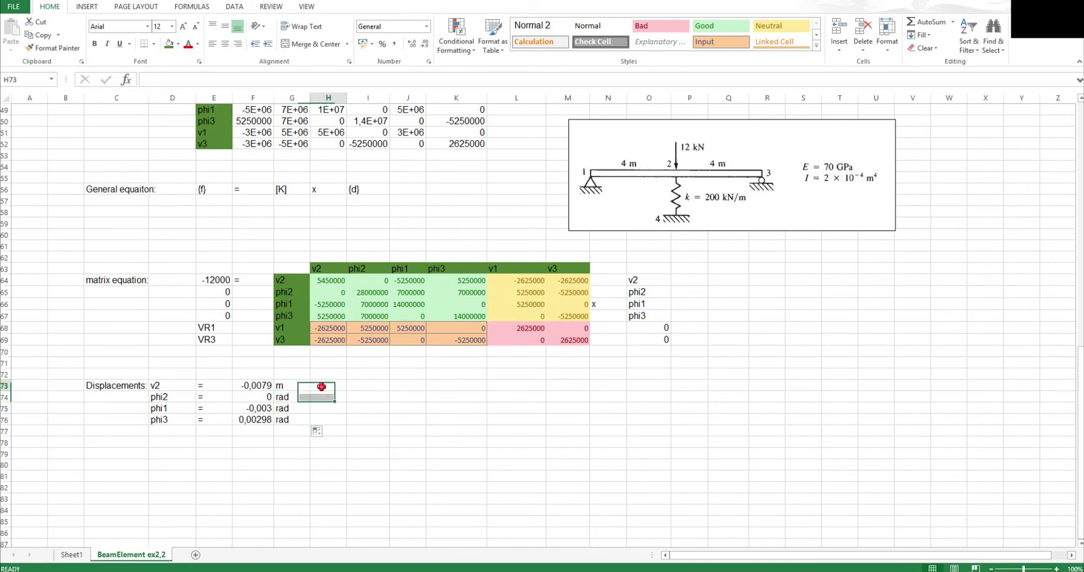
type("=")
key("Tab")
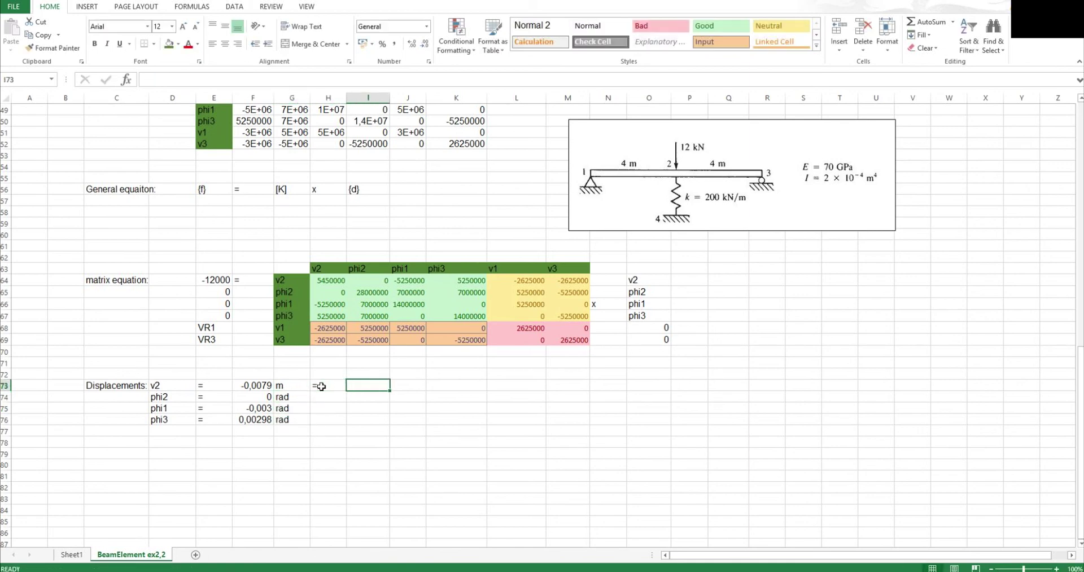
left_click(258, 387)
left_click(369, 386)
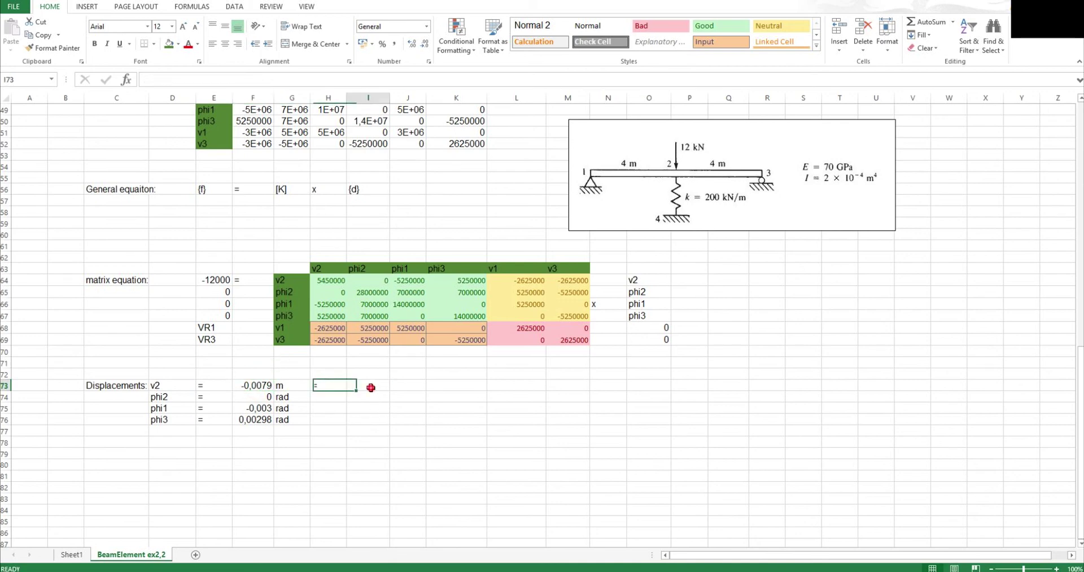
type("=")
left_click(251, 388)
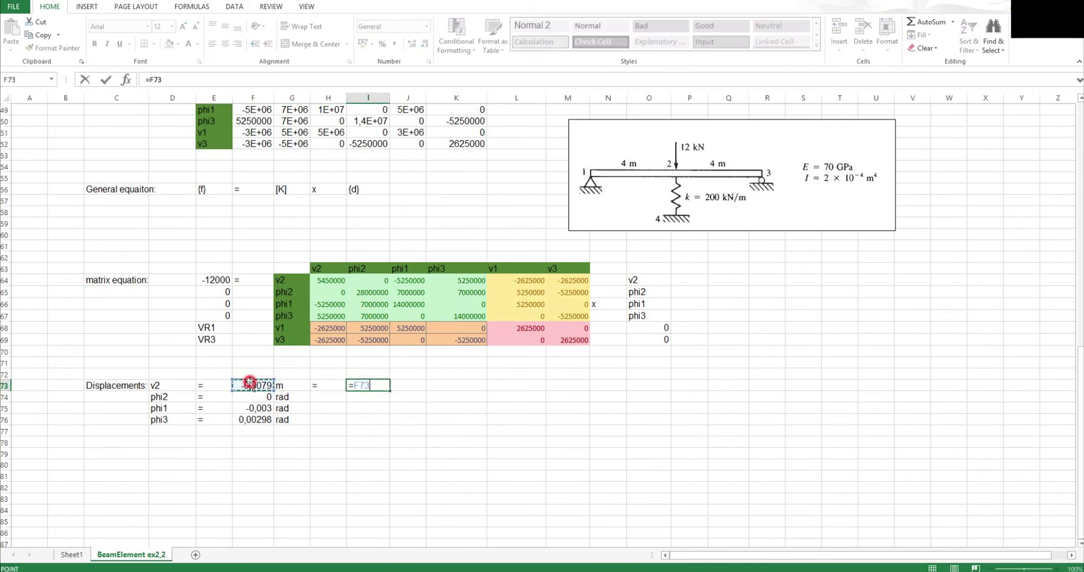
type("*1000")
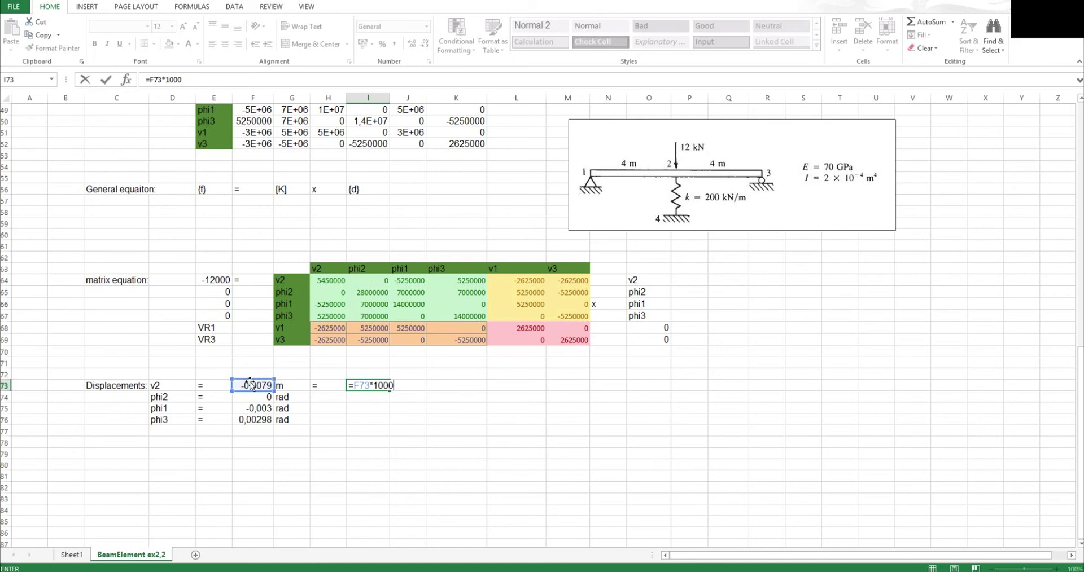
key("Tab")
type("mm")
key("Tab")
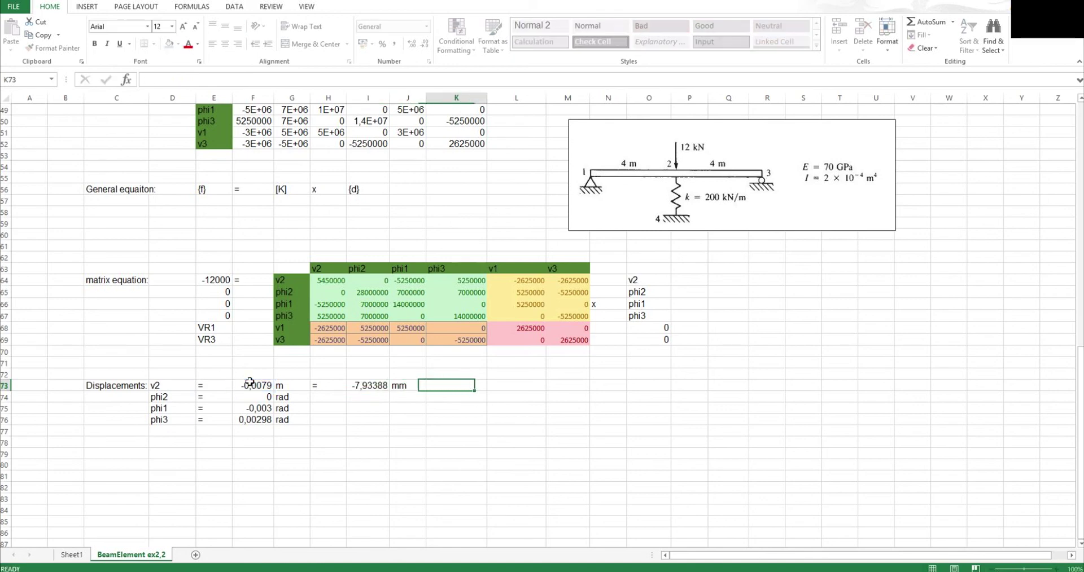
left_click(249, 383)
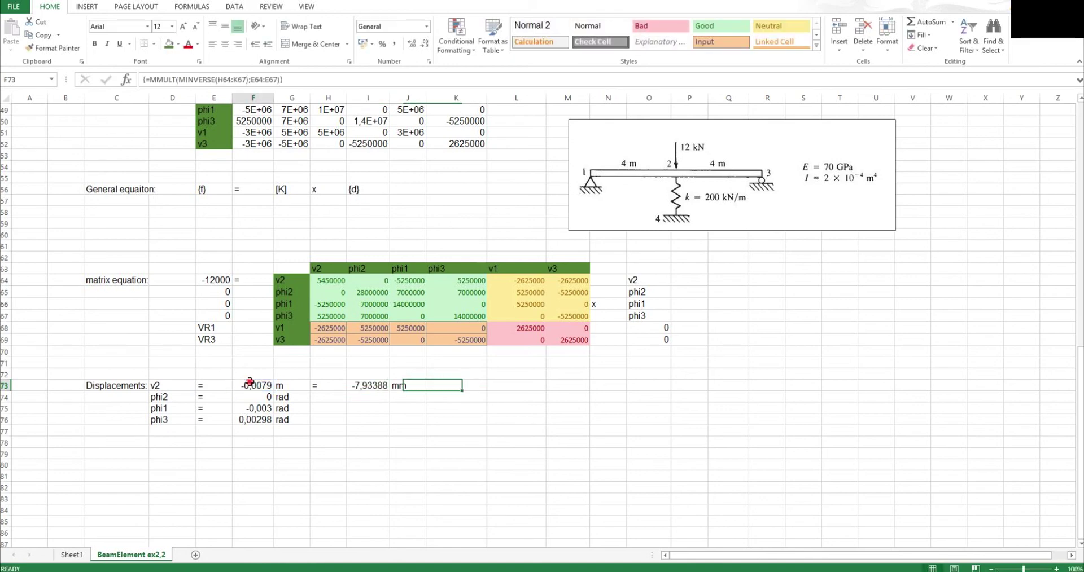
left_click(375, 398)
Enter the label "Reactions:" in C81 below the displacements
scroll(305, 389, "down", 3)
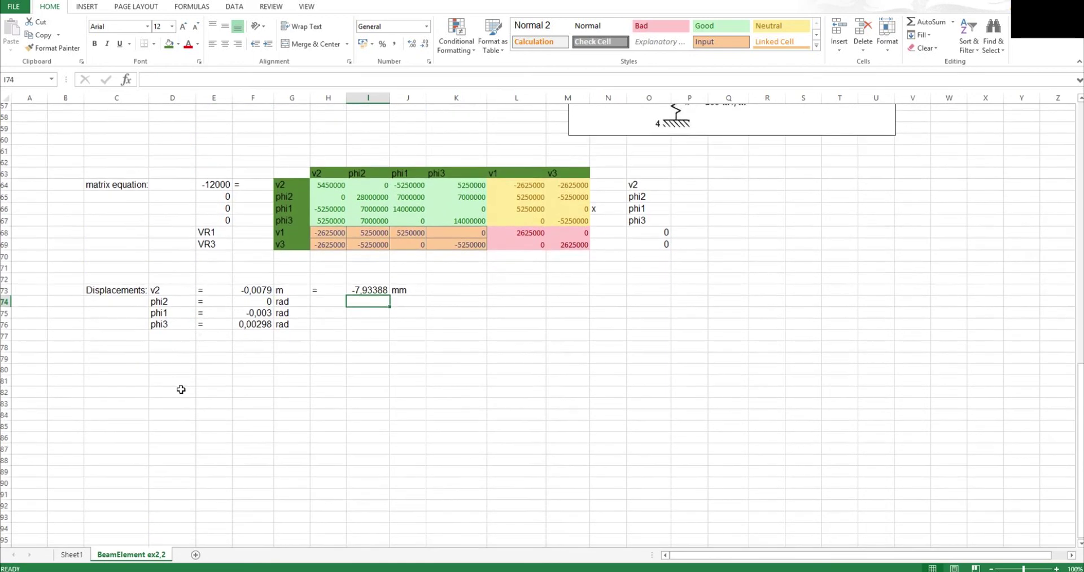
left_click(105, 371)
type("Re")
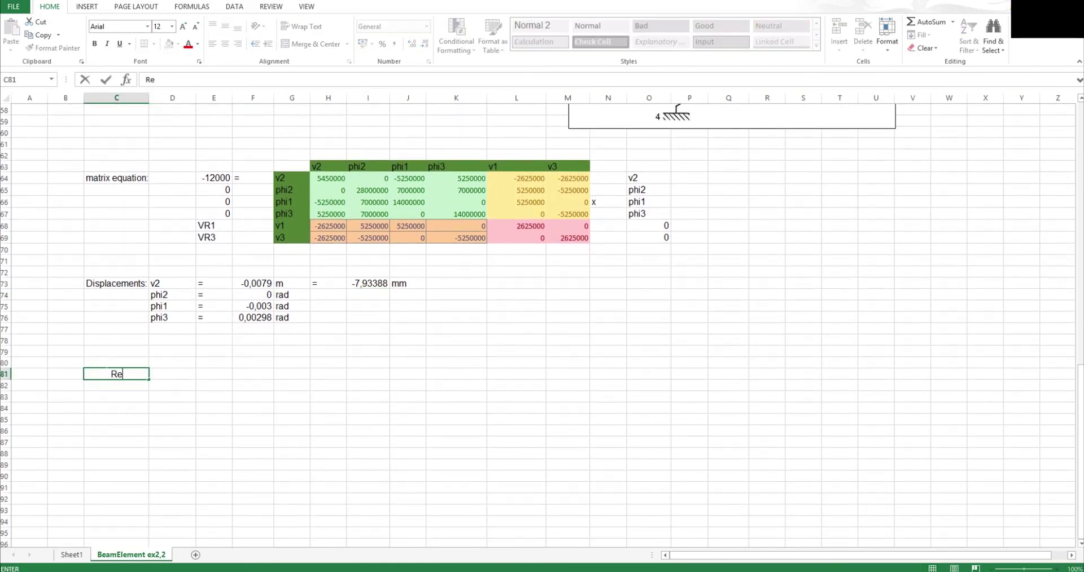
type("actions:")
key("Tab")
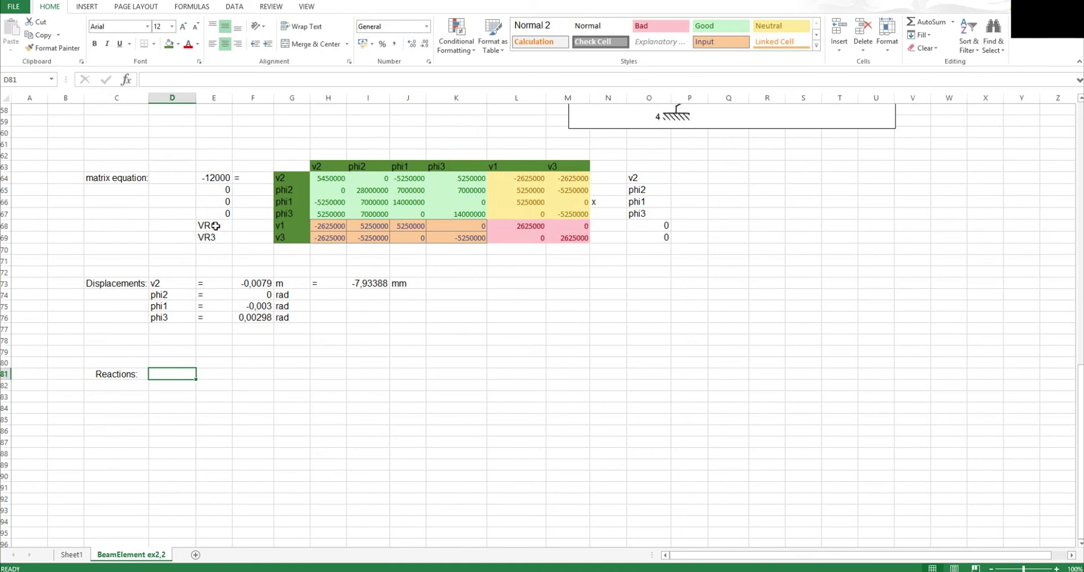
Copy the reaction names VR1 and VR3 from E68:E69 into D80:D81
left_click_drag(215, 226, 216, 237)
key("ctrl+c")
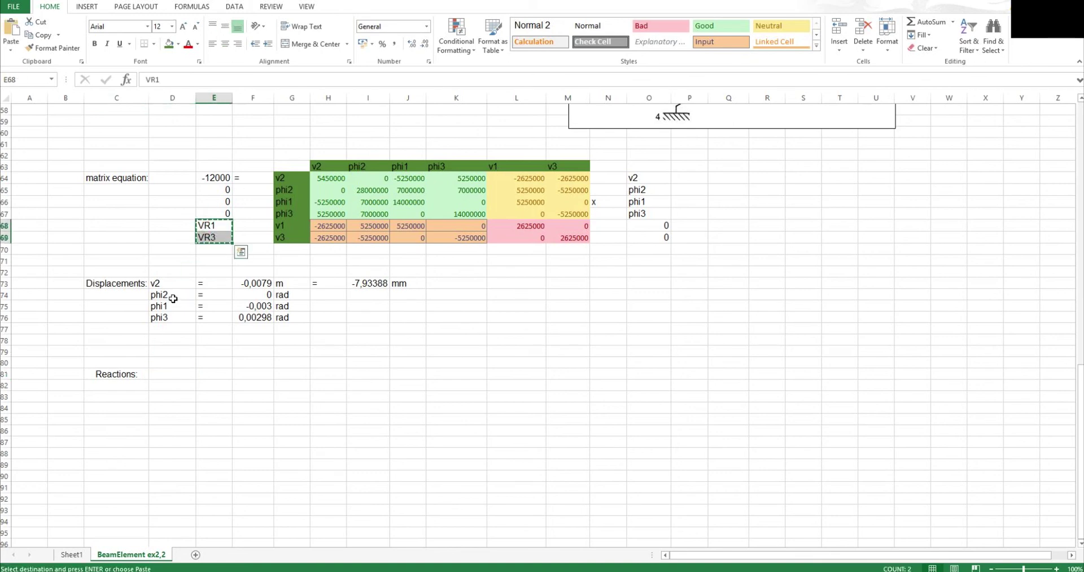
left_click(177, 370)
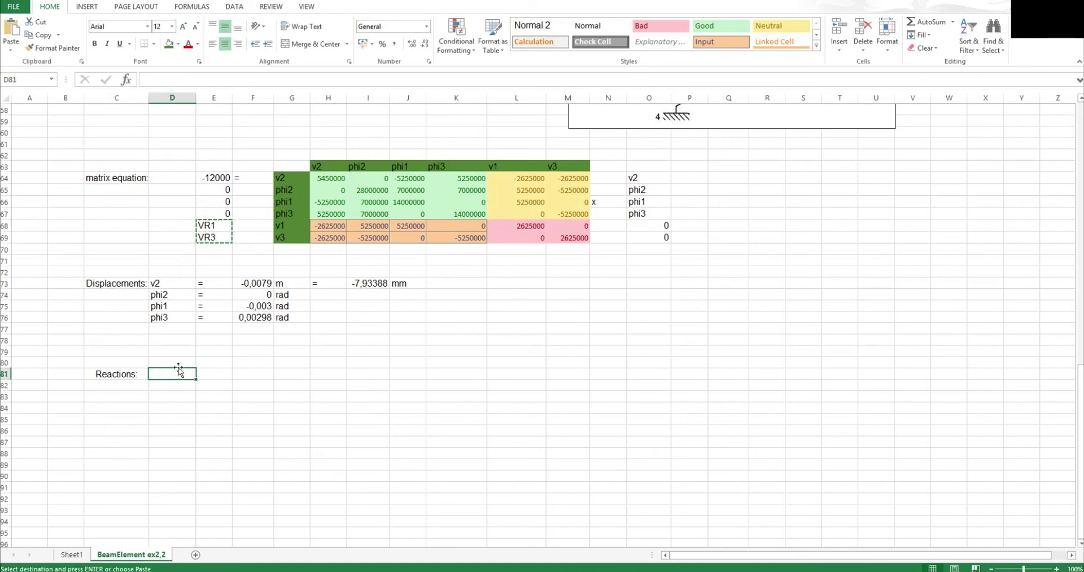
left_click(179, 360)
key("ctrl+v")
Put an equals sign beside each reaction name in E80:E81
left_click(206, 365)
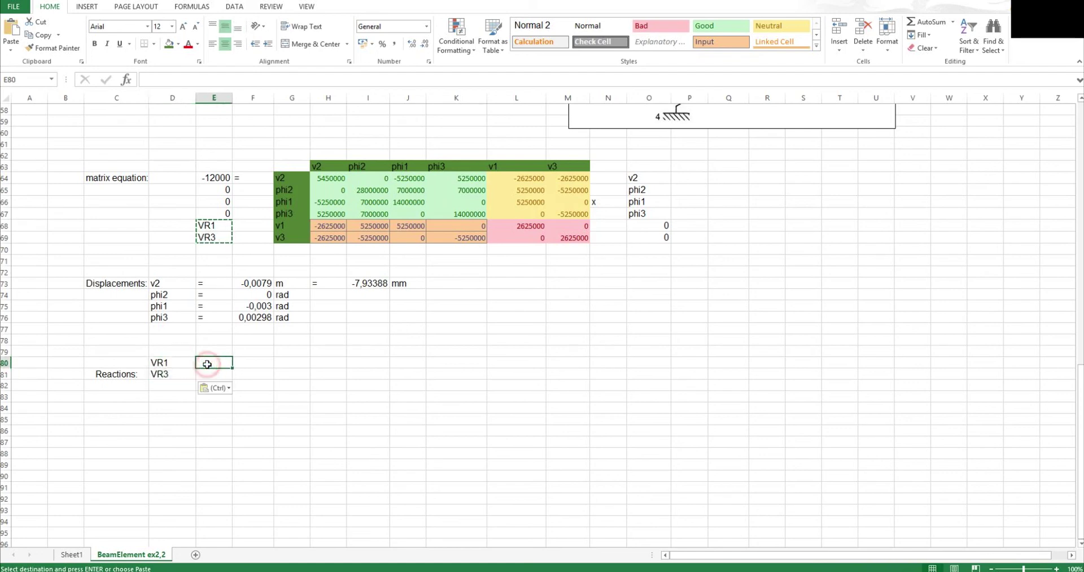
type("=")
key("Return")
type("=")
key("Return")
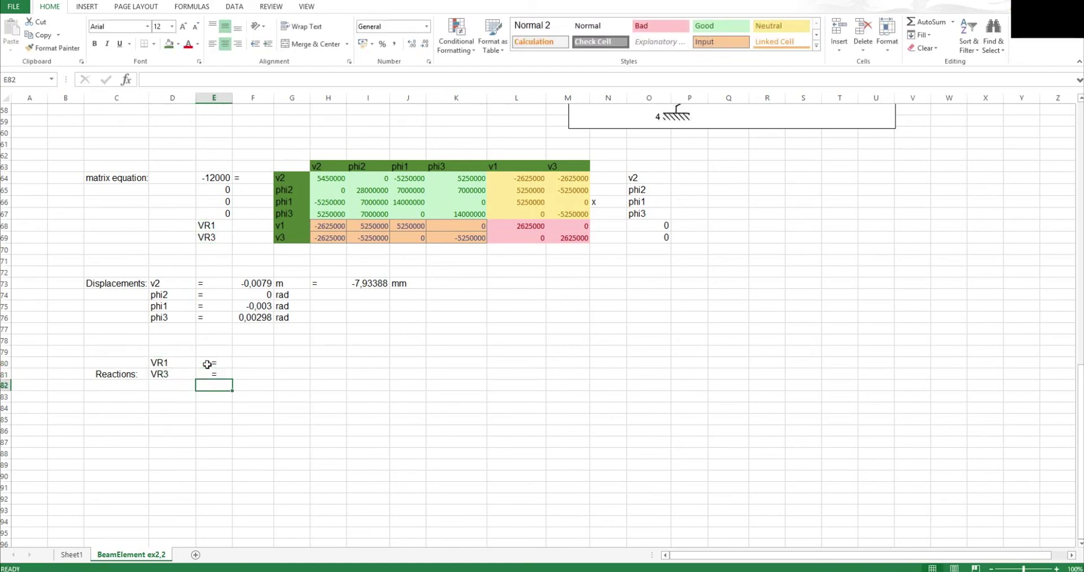
Calculate the reactions VR1 and VR3 in F80:F81 with the array formula =MMULT(H68:K69;F73:F76)
left_click_drag(256, 367, 257, 373)
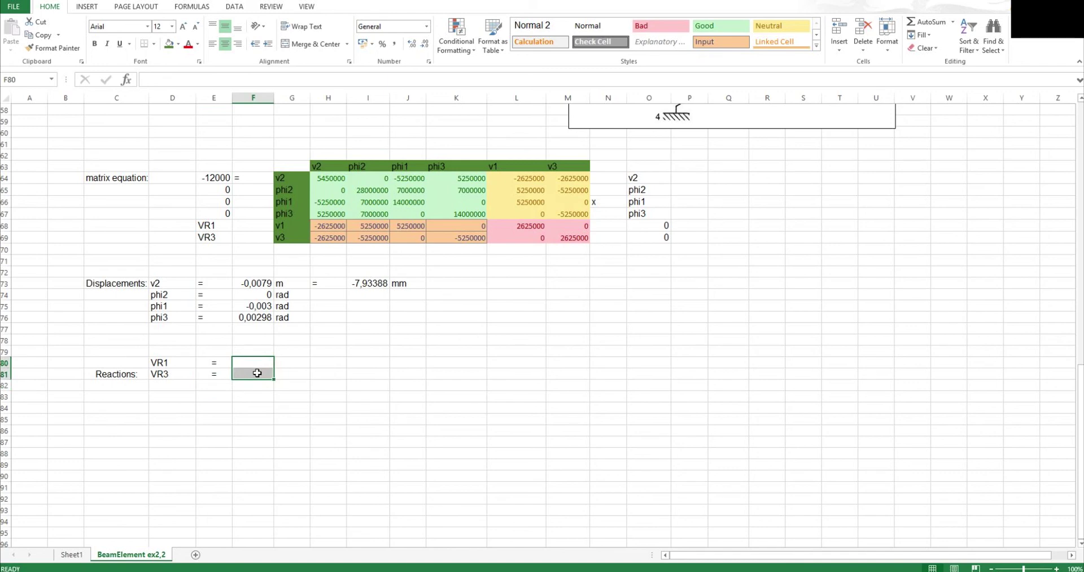
type("=mmult")
key("Tab")
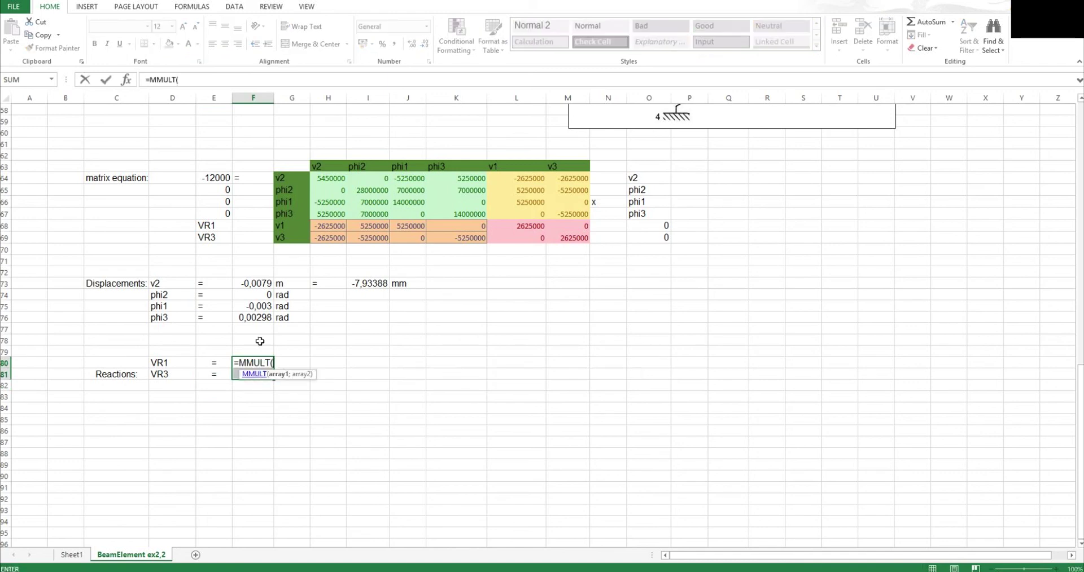
left_click_drag(323, 227, 467, 238)
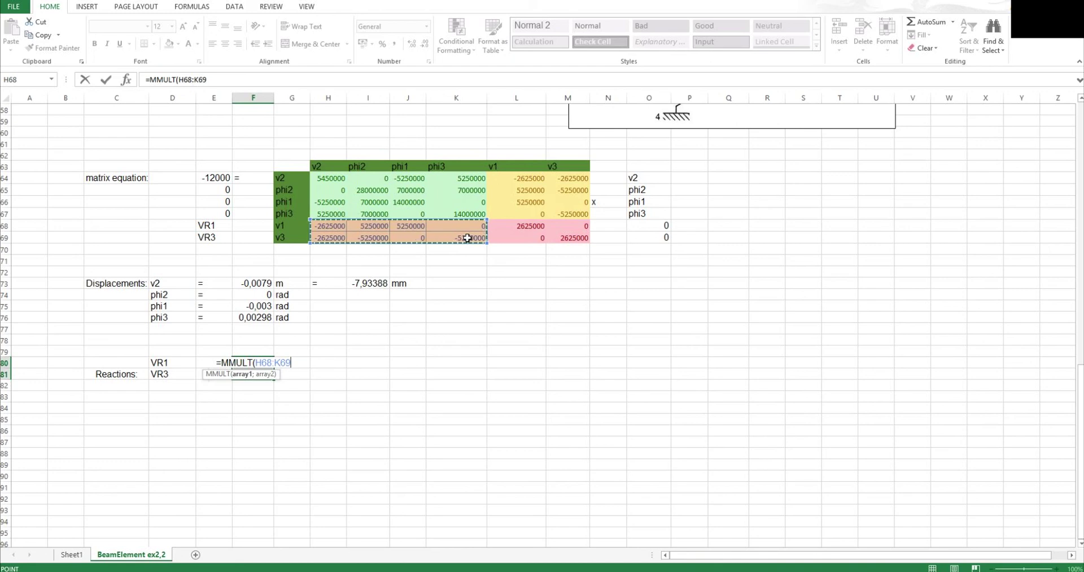
type(";")
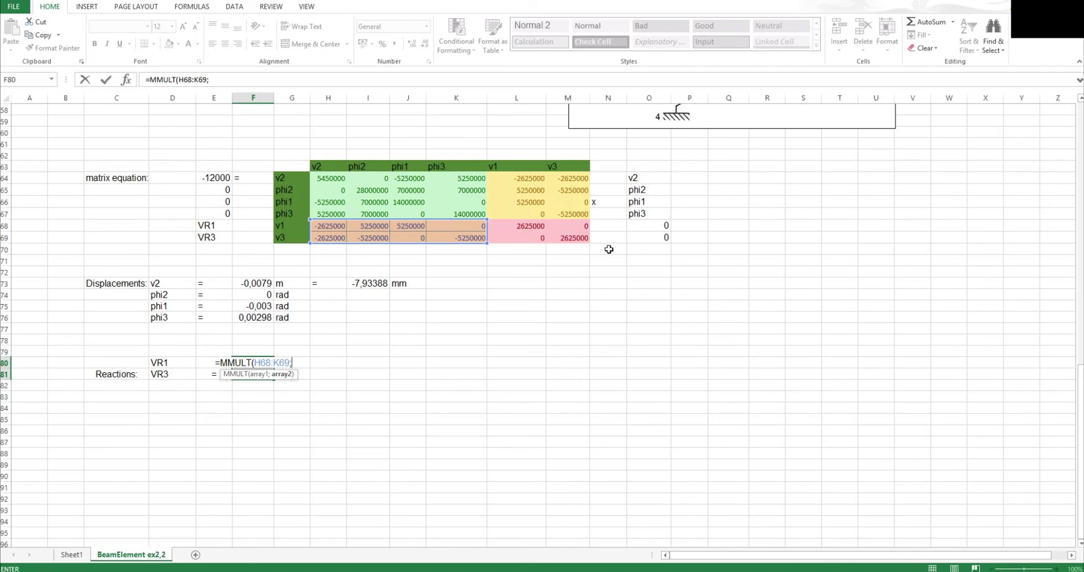
left_click_drag(253, 284, 252, 317)
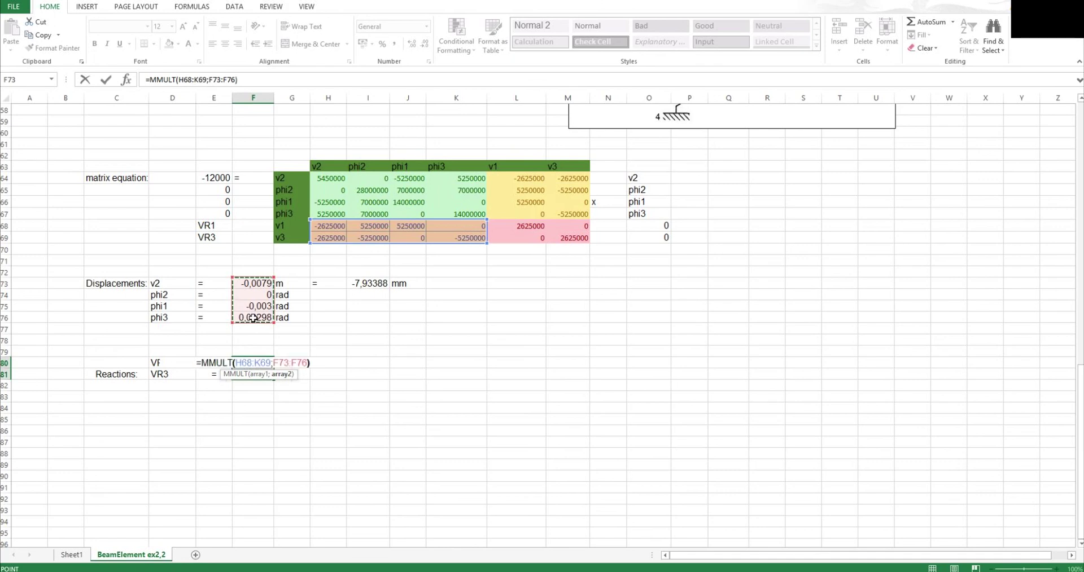
type(")")
key("ctrl+shift+Return")
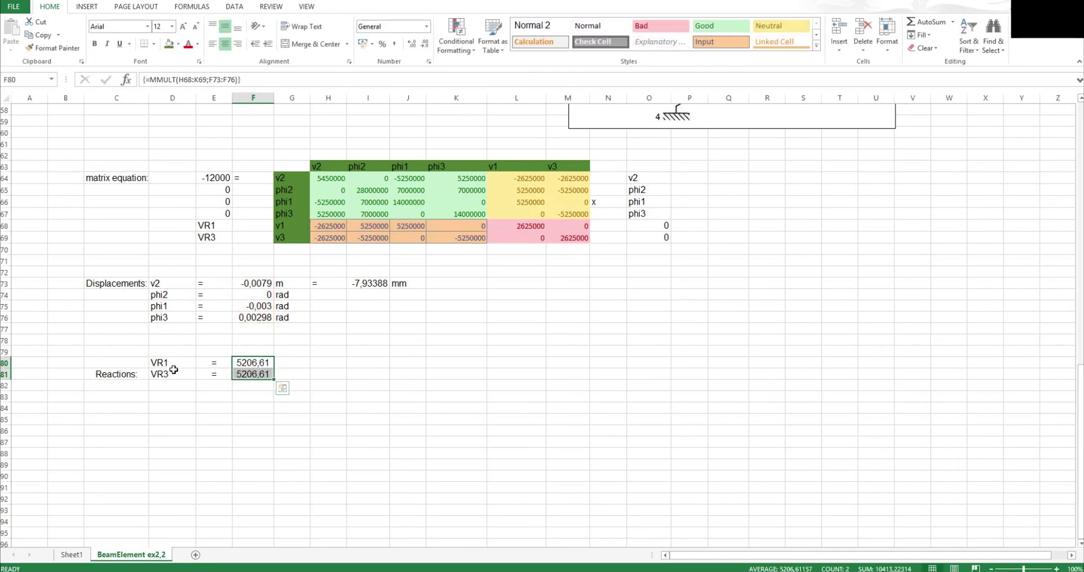
Enter the unit N beside both reaction values in G80:G81
left_click(285, 361)
type("N")
key("Return")
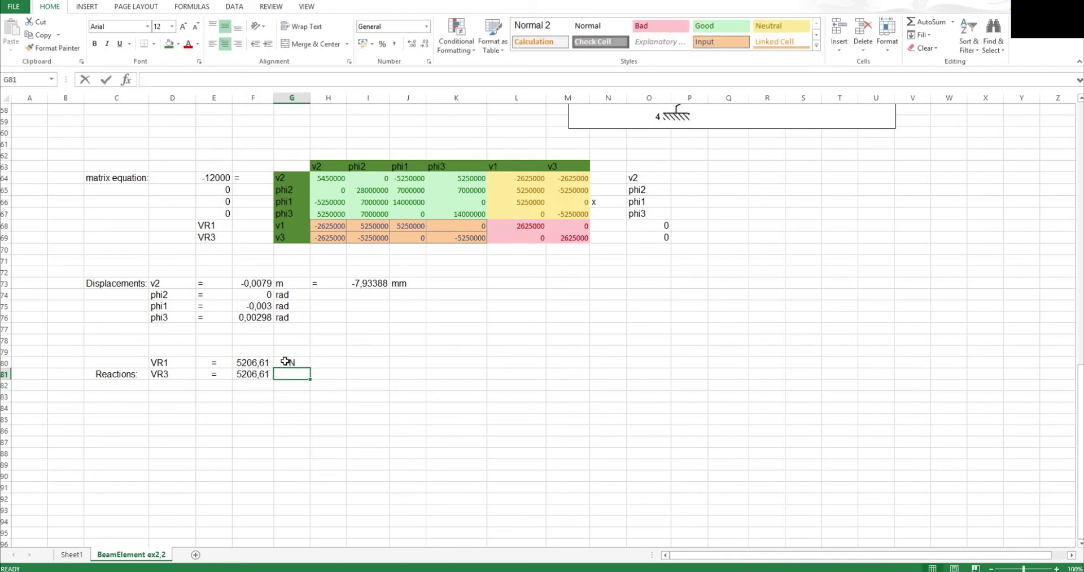
type("N")
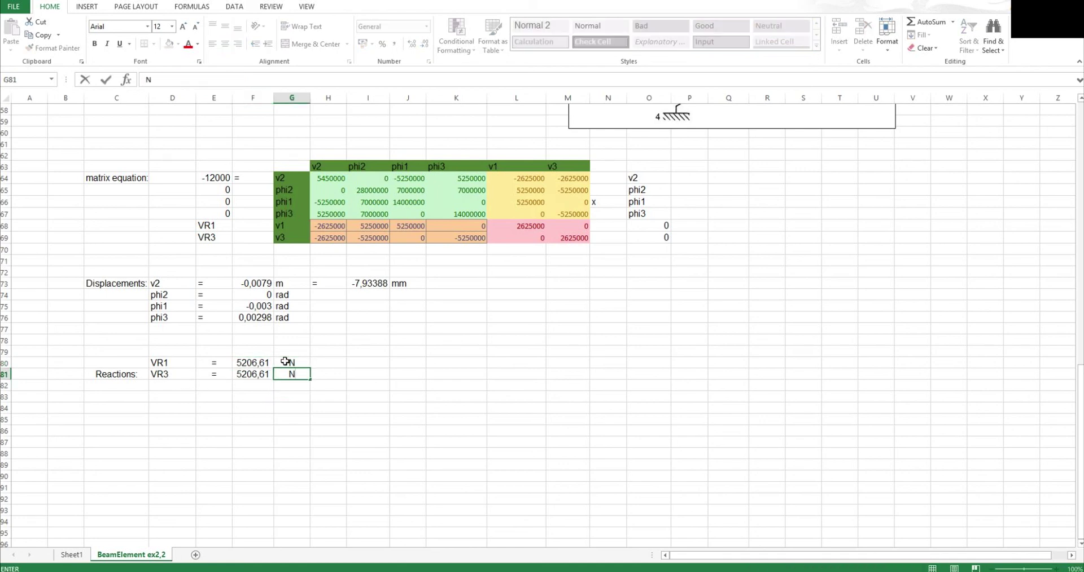
key("Tab")
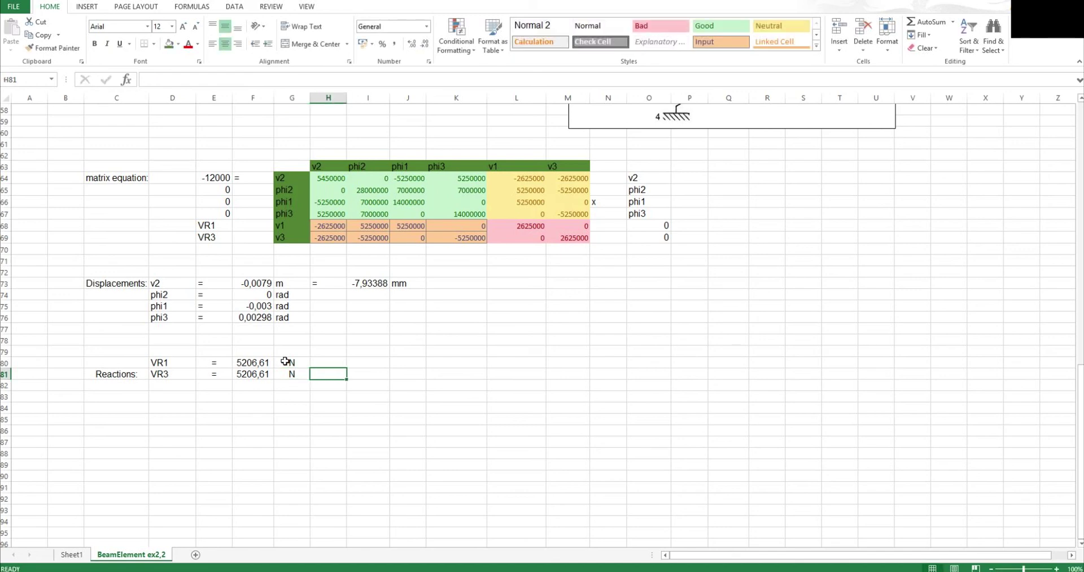
Convert VR1 to kilonewtons in row 80 with an equals sign in H80, =F80/1000 in I80 and the unit kN in J80
left_click(318, 361)
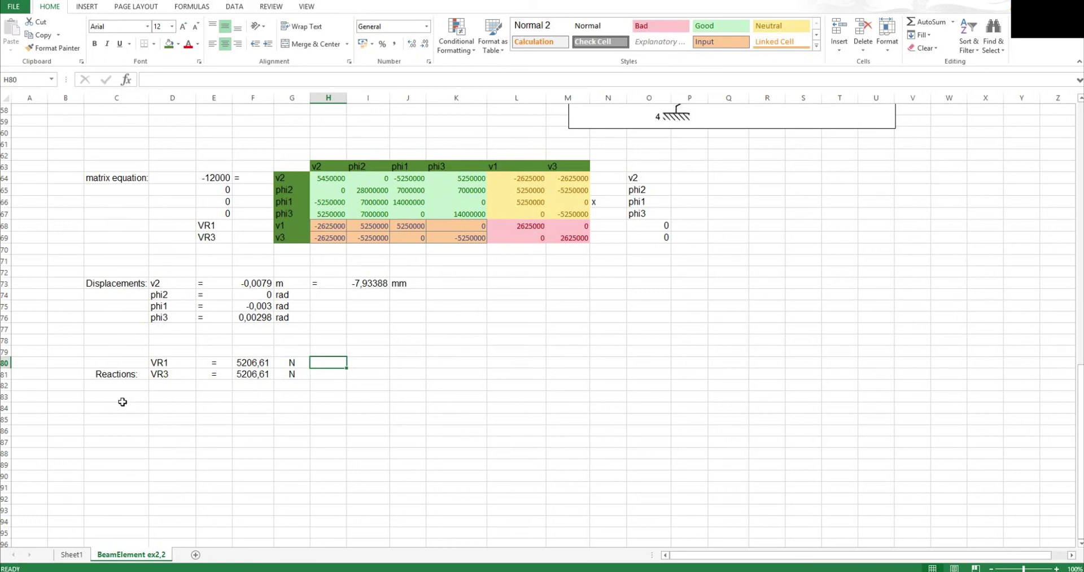
type("=")
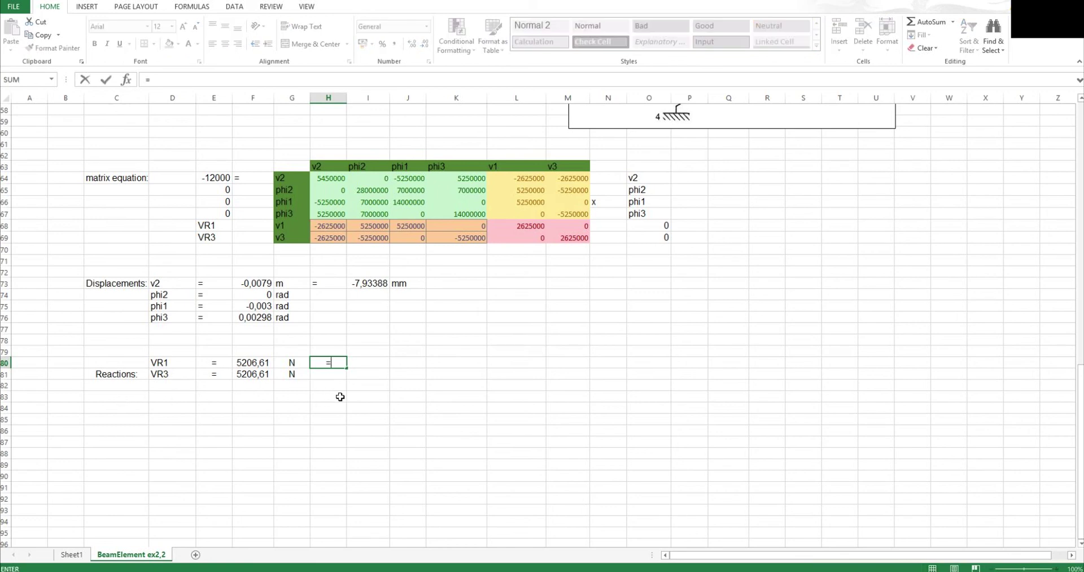
key("Tab")
type("=")
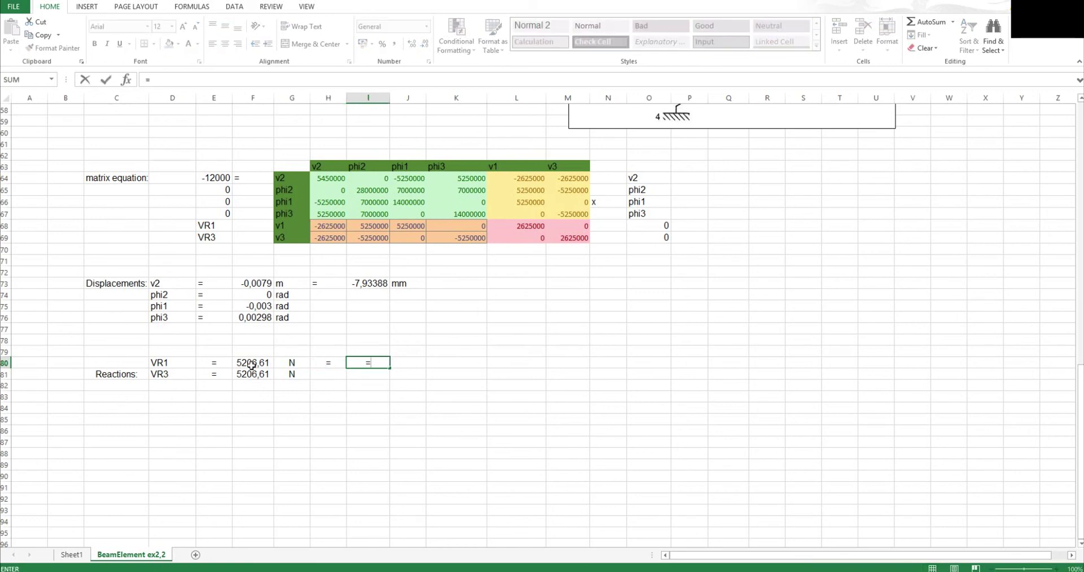
left_click(251, 366)
type("/1000")
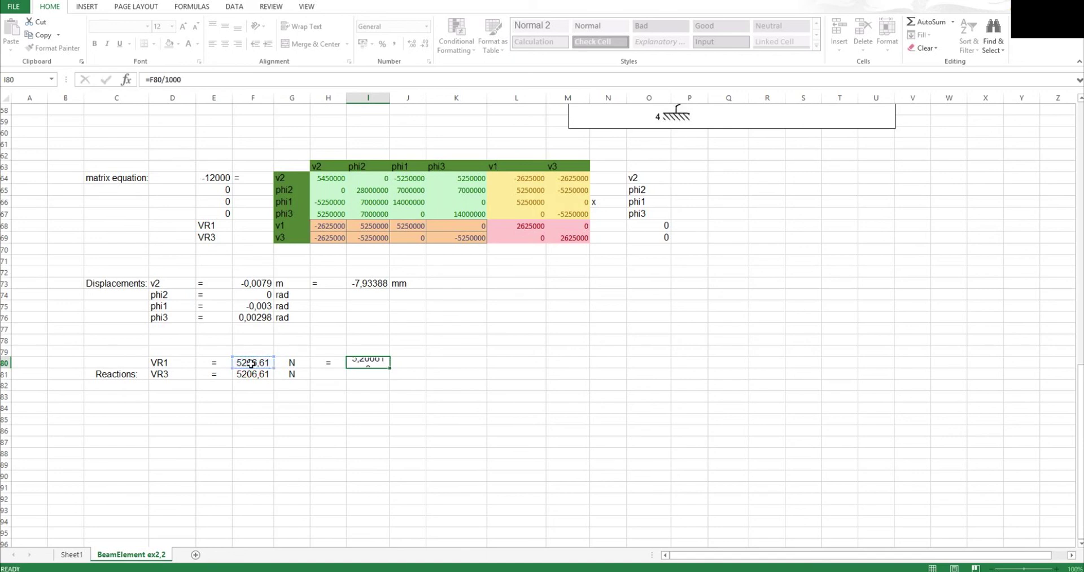
key("Tab")
type("kN")
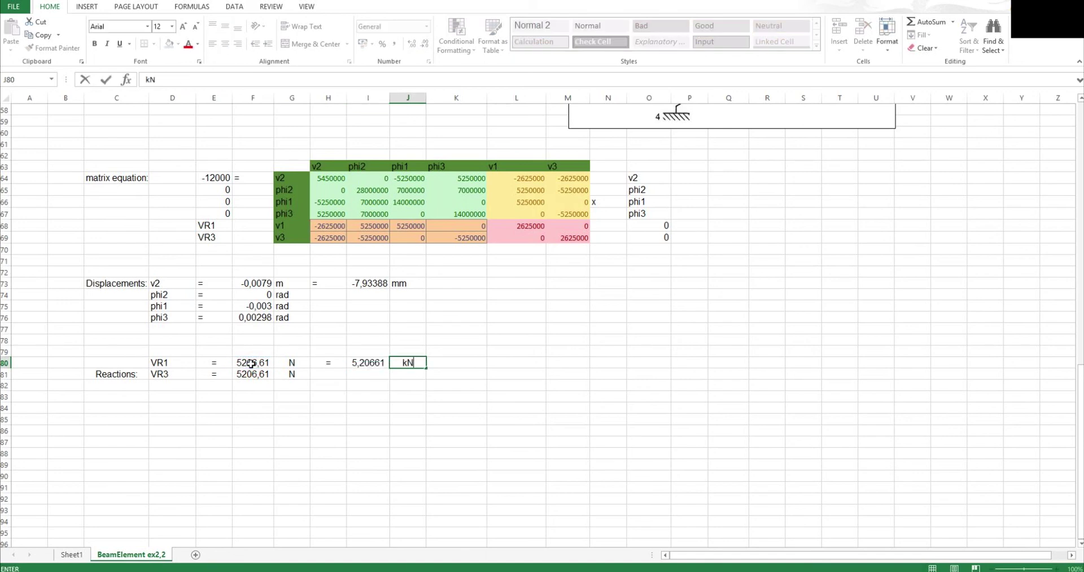
key("Return")
Fill the kilonewton conversion from H80:J80 down to row 81 for VR3
left_click_drag(330, 363, 428, 379)
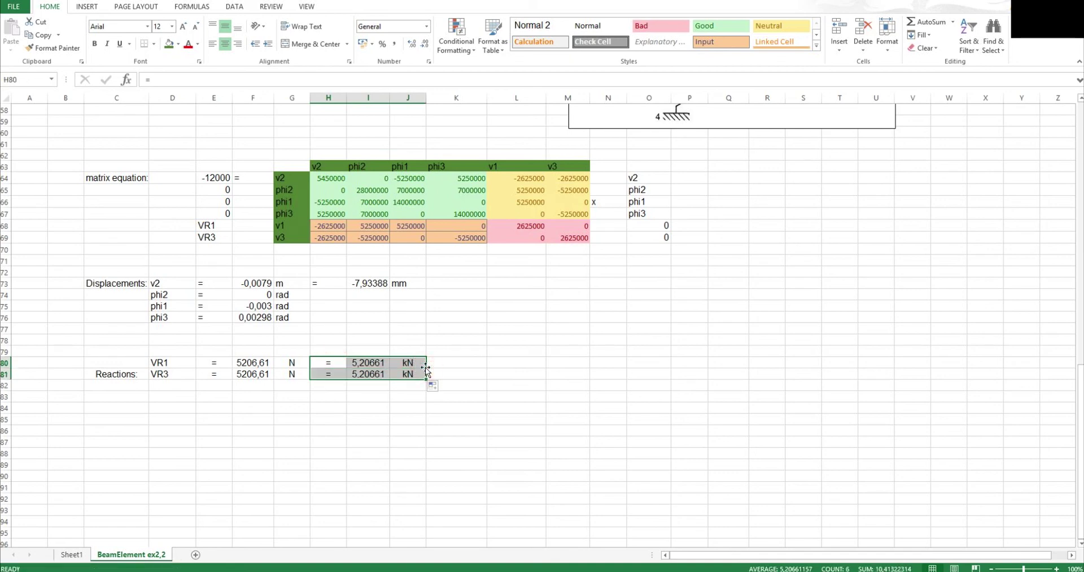
left_click(357, 397)
left_click_drag(364, 361, 366, 373)
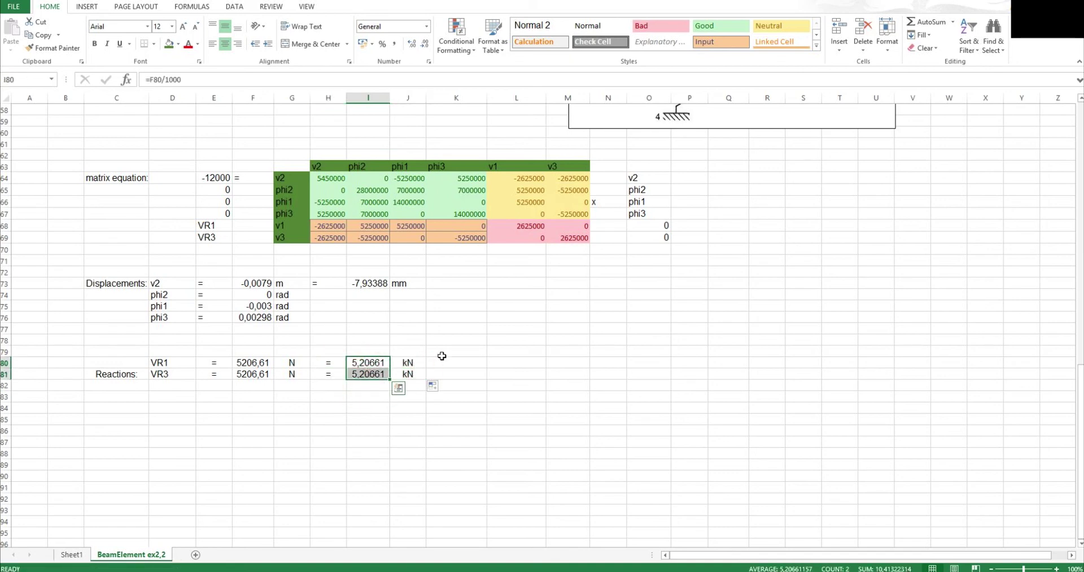
left_click(367, 319)
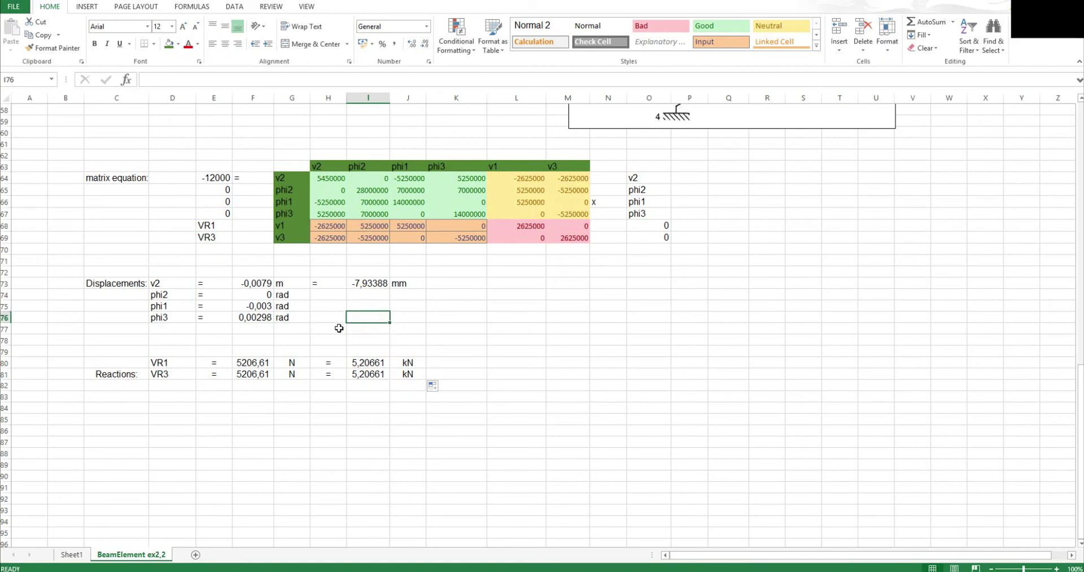
Move the beam-and-spring diagram down beside the displacement and reaction results, with its upper-left corner near the start of L73
left_click_drag(617, 120, 557, 400)
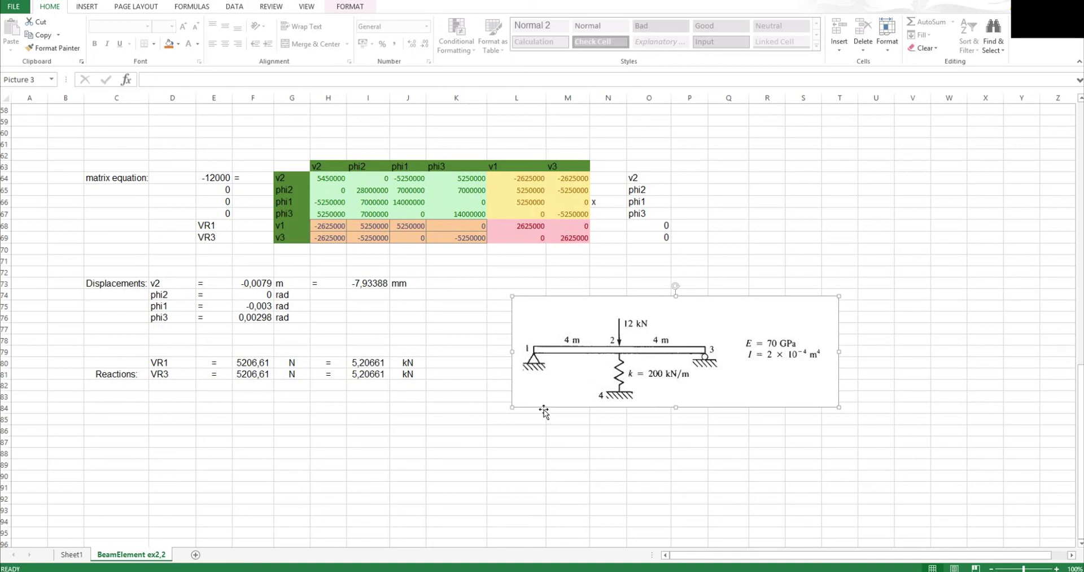
left_click(368, 362)
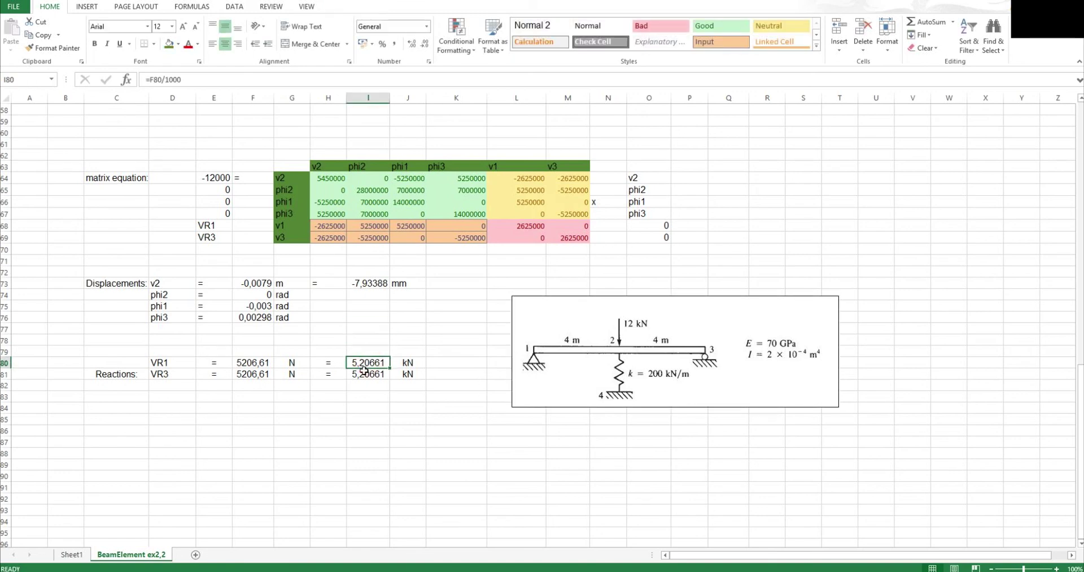
left_click(364, 372)
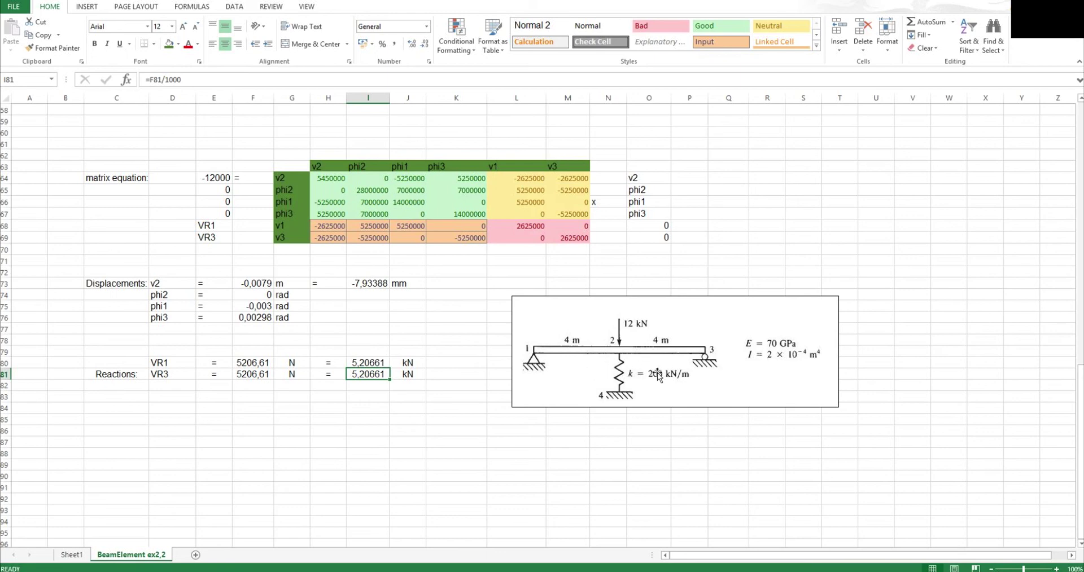
left_click(327, 331)
left_click_drag(556, 326, 529, 309)
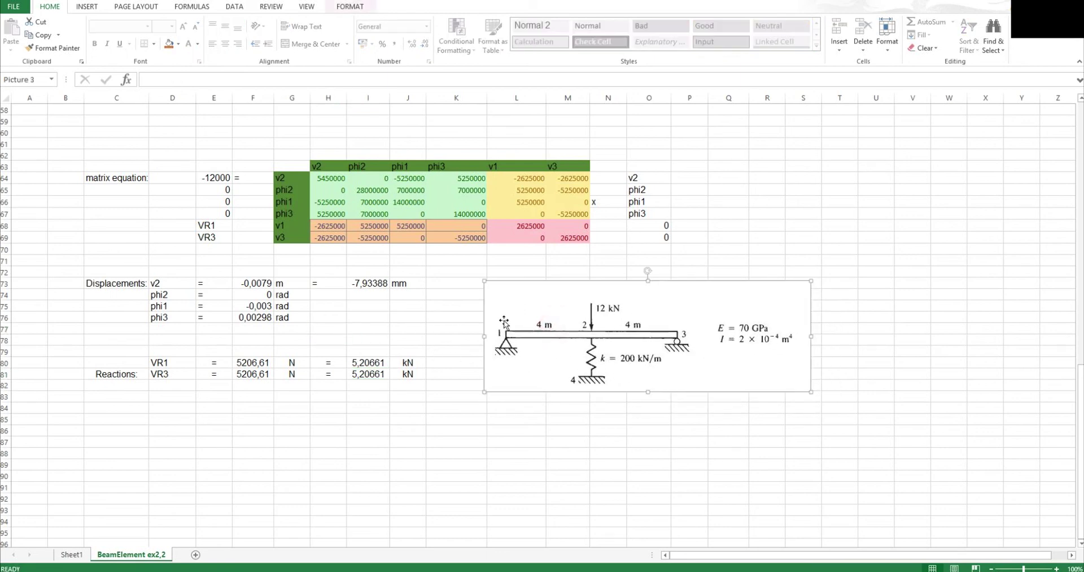
left_click(418, 315)
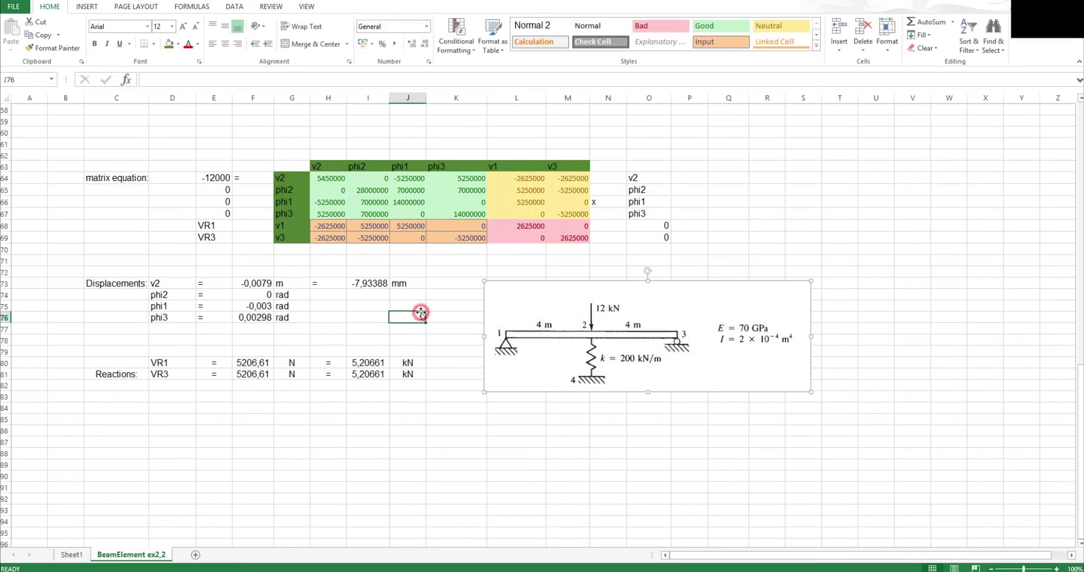
left_click(339, 410)
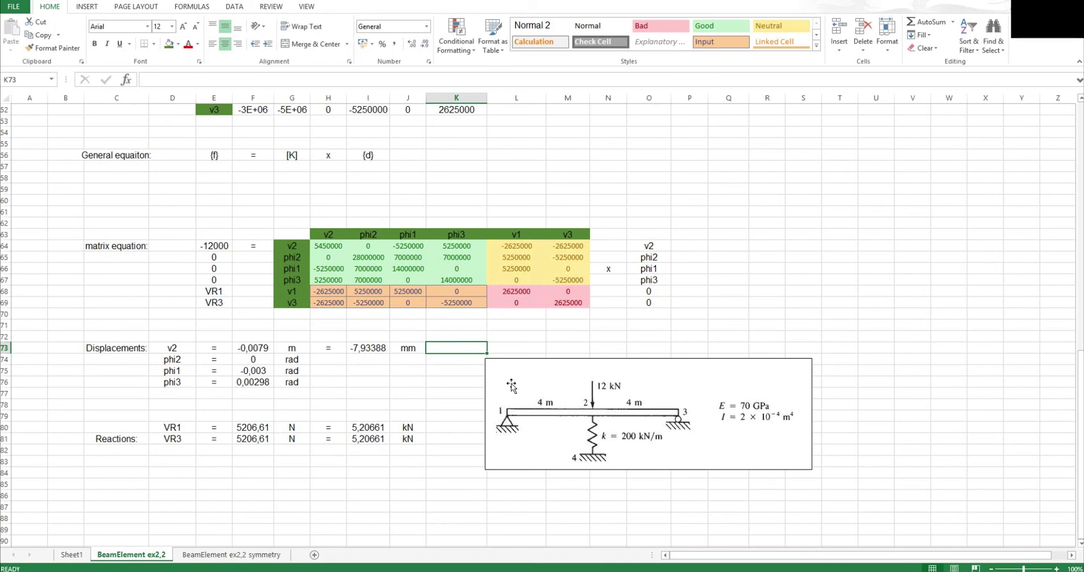
Shift the beam diagram closer to the results so that it starts inside column K at row 73
left_click_drag(511, 383, 481, 361)
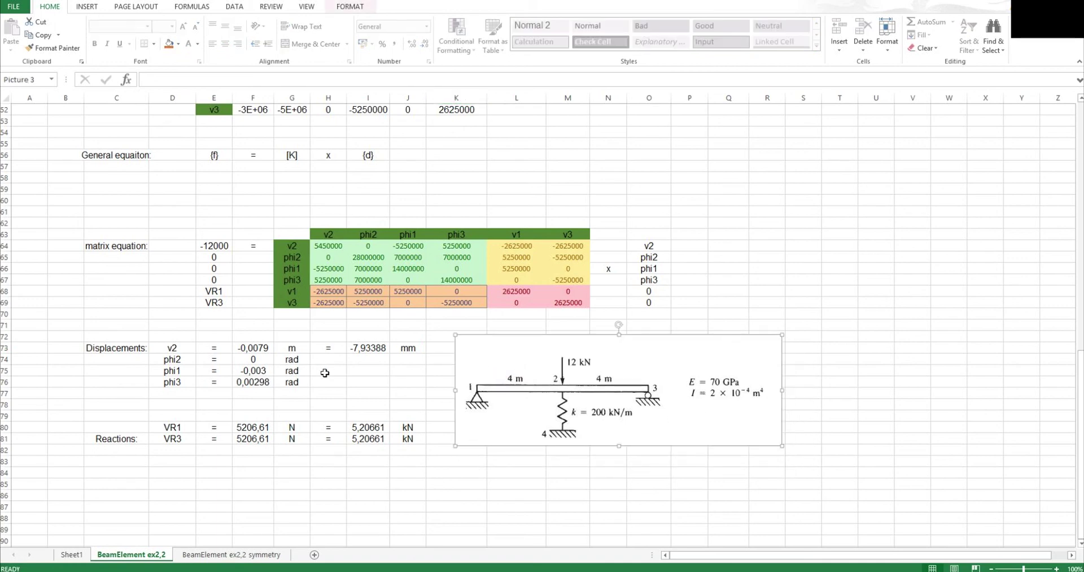
scroll(331, 361, "up", 1)
scroll(288, 295, "up", 10)
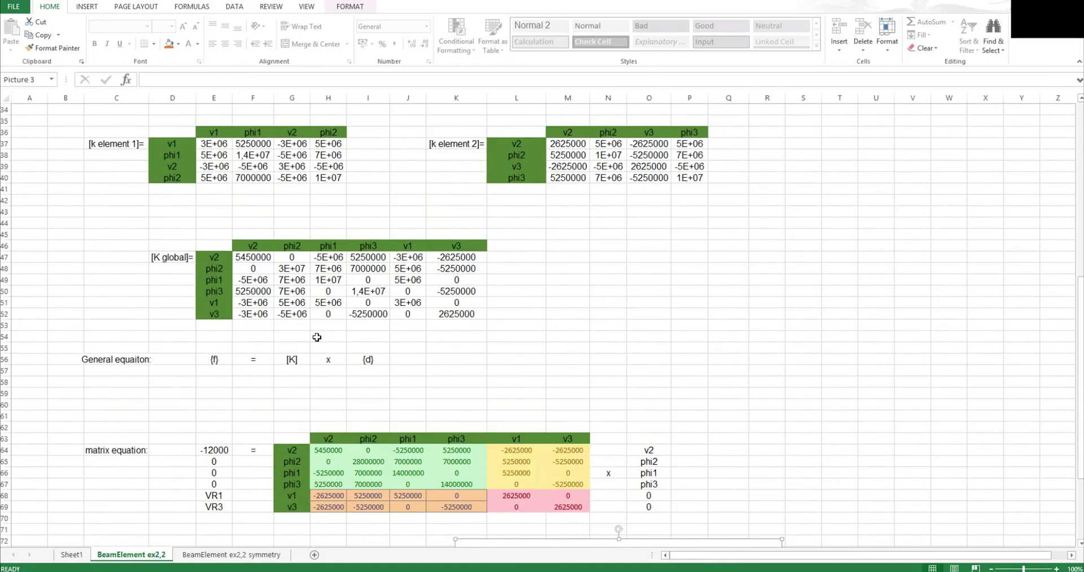
scroll(287, 294, "down", 12)
scroll(303, 302, "down", 1)
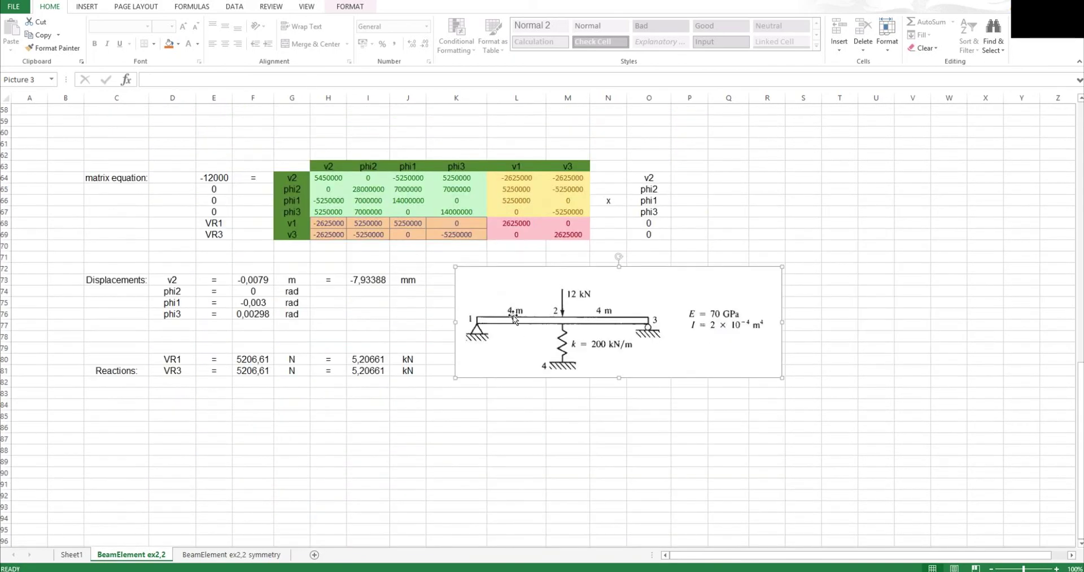
left_click_drag(497, 285, 498, 295)
left_click(411, 314)
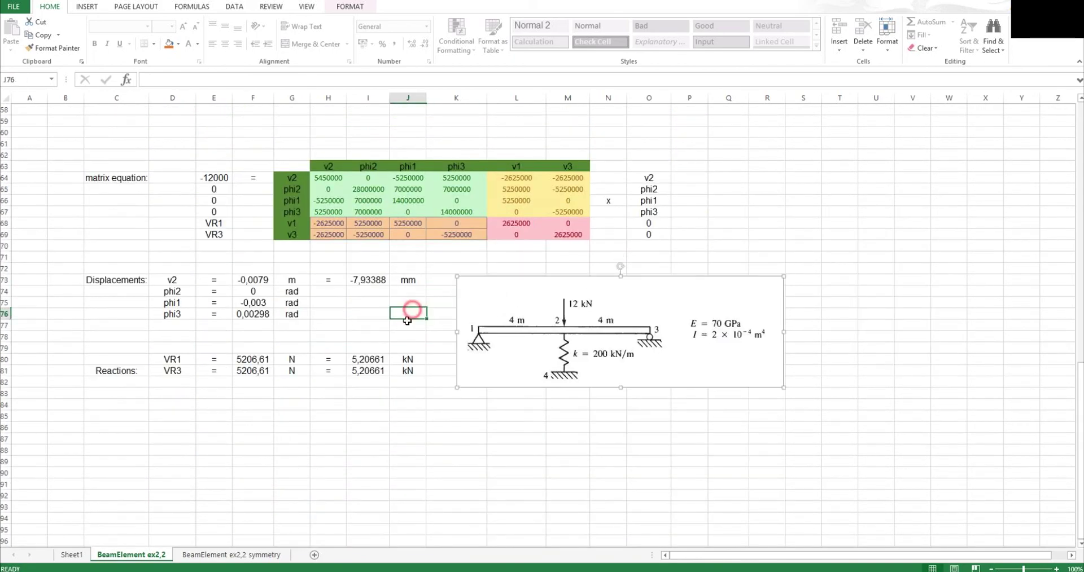
left_click(404, 339)
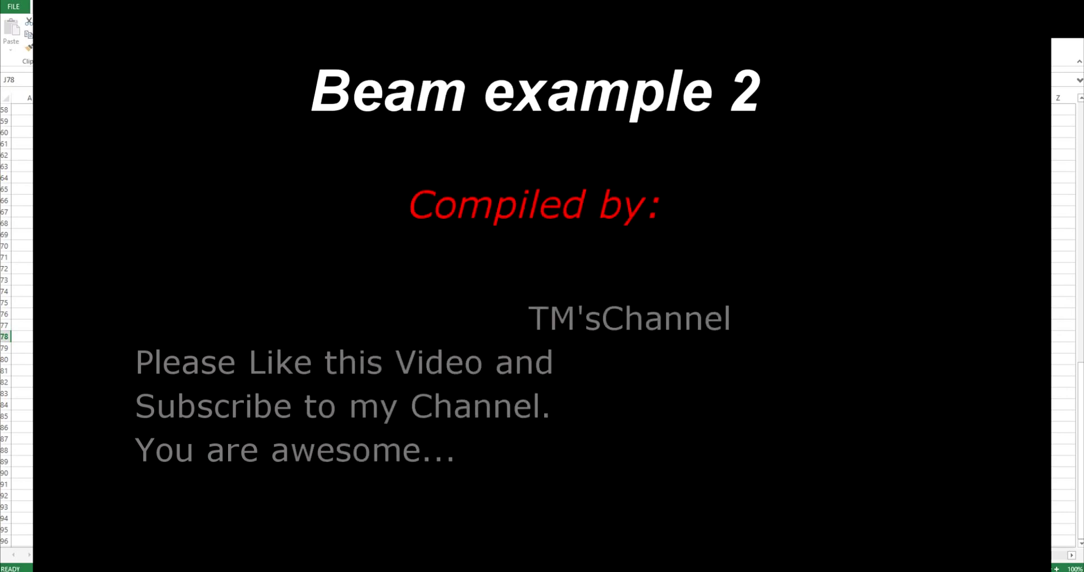
left_click(102, 245)
left_click(174, 143)
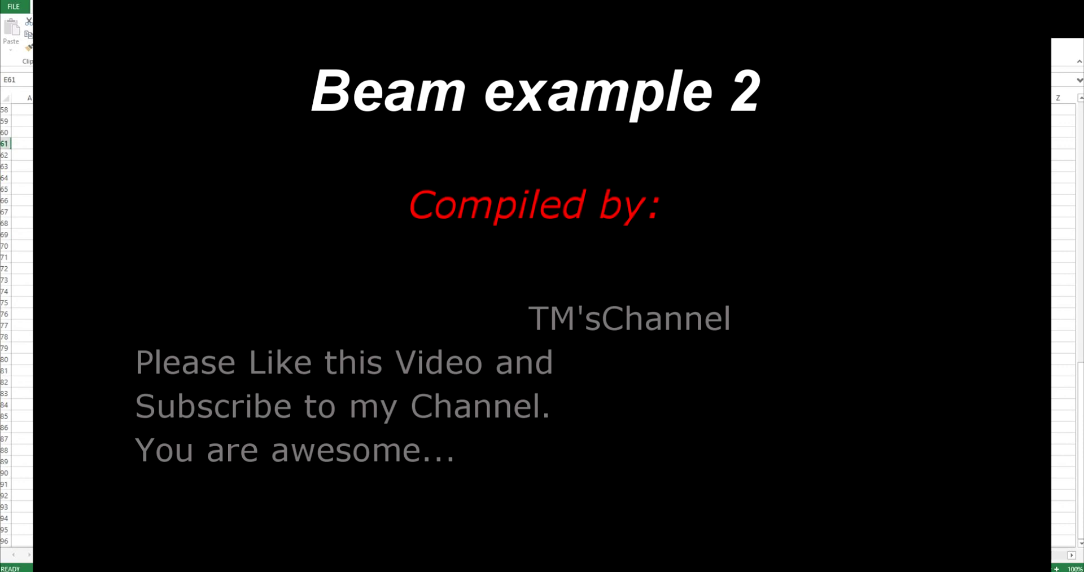